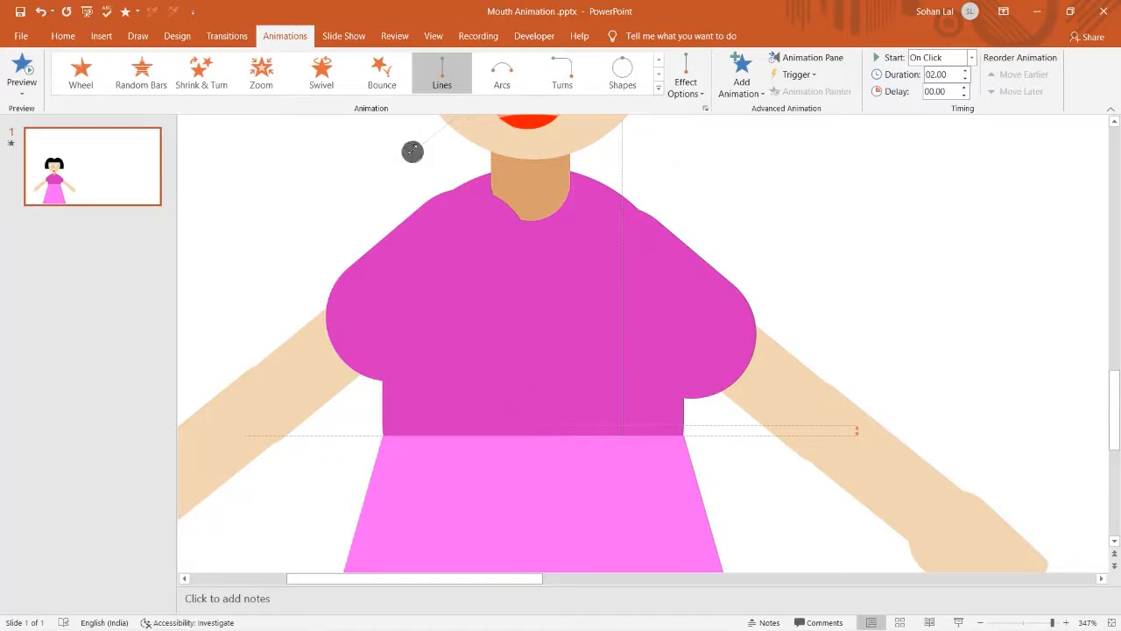
Change the direction of the line motion path on the right-hand eye's pupil to Left.
scroll(430, 190, "up", 2)
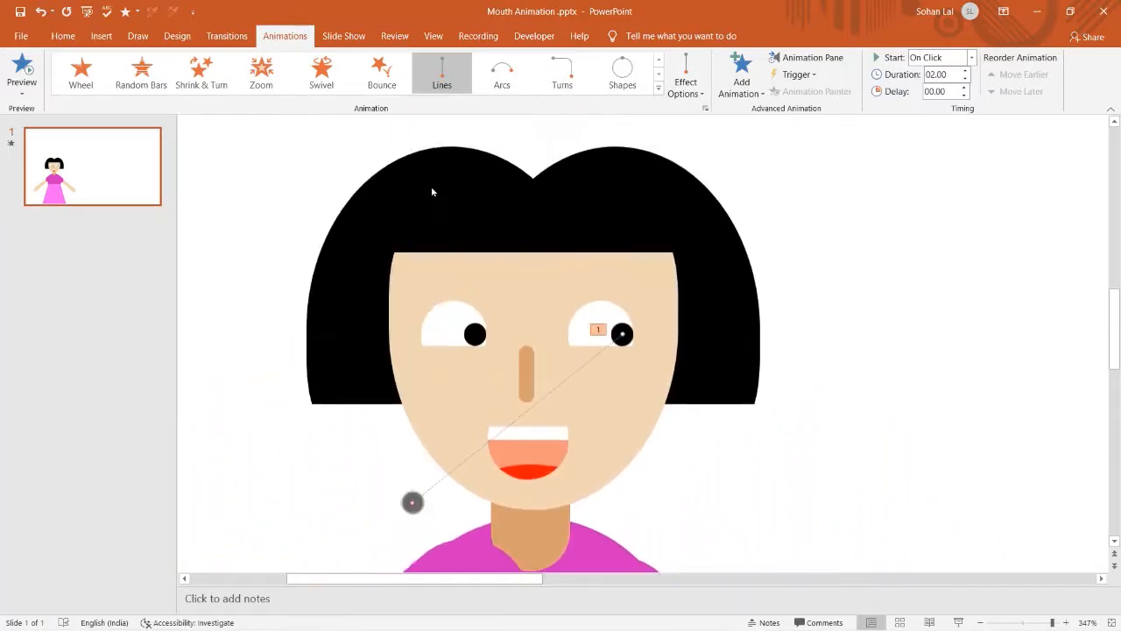
left_click(625, 338)
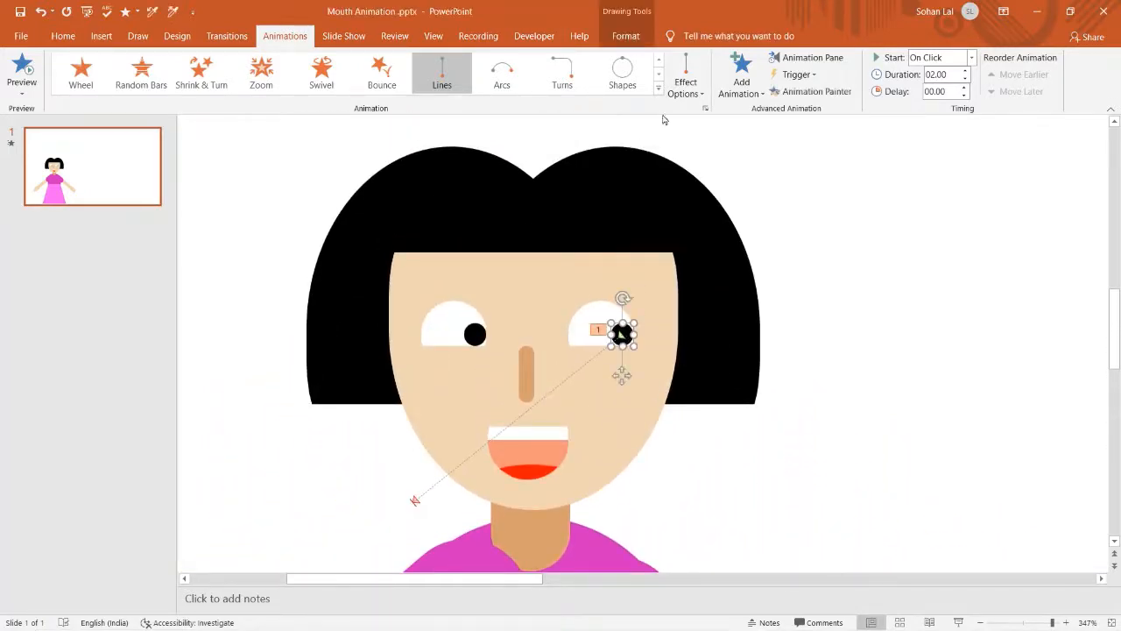
left_click(685, 80)
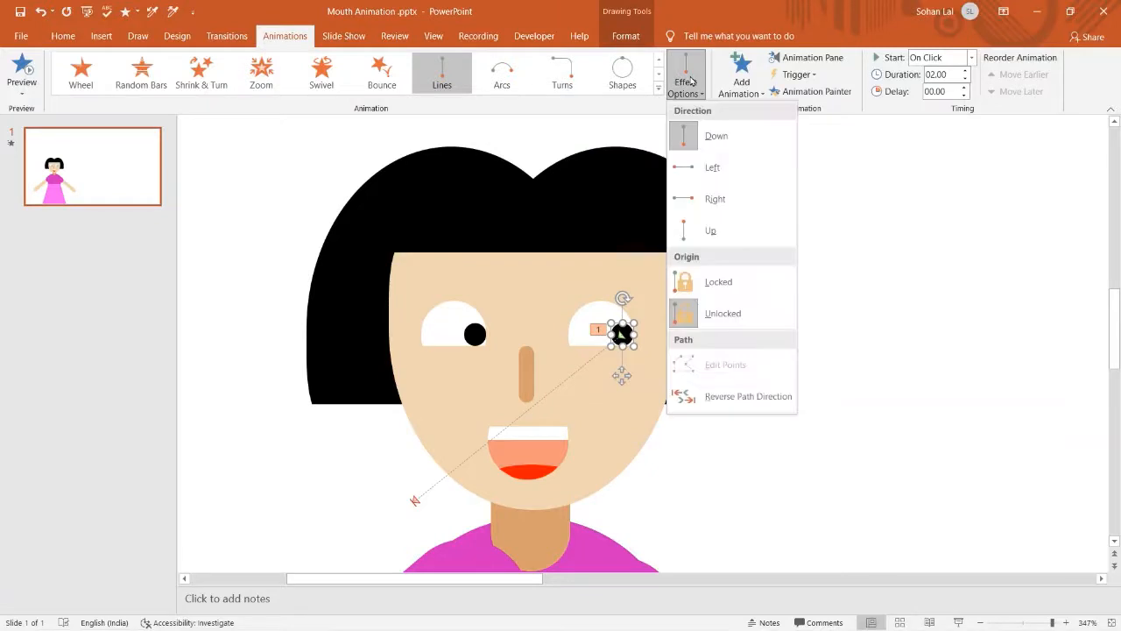
left_click(688, 179)
Shorten the pupil's motion path so it ends at the left edge of the same eye's white area.
scroll(333, 331, "left", 5)
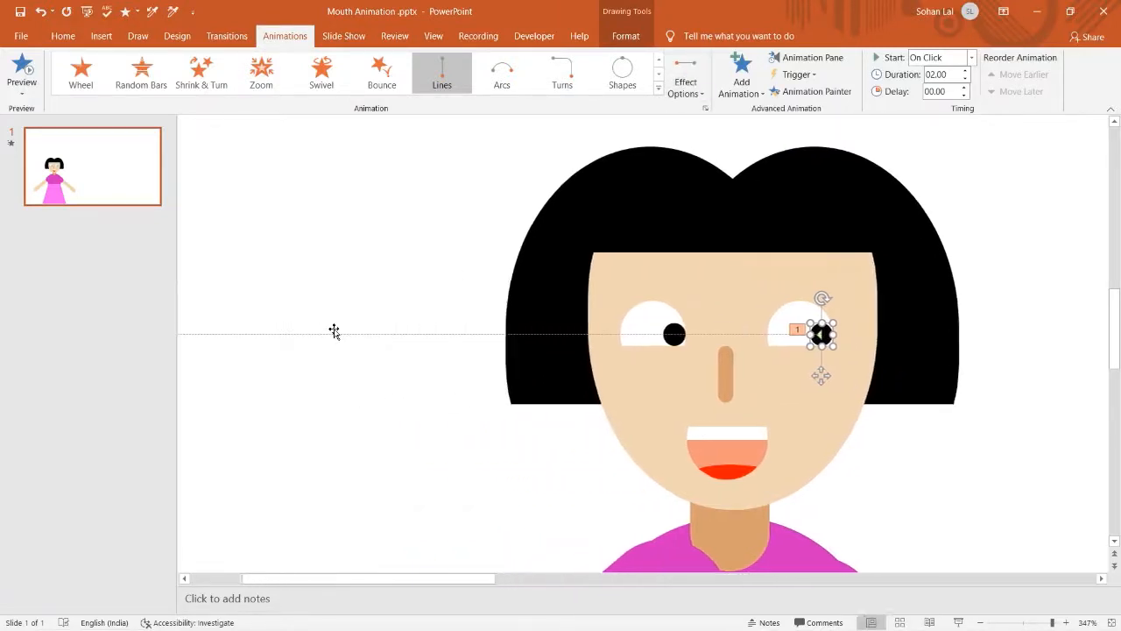
left_click(205, 335)
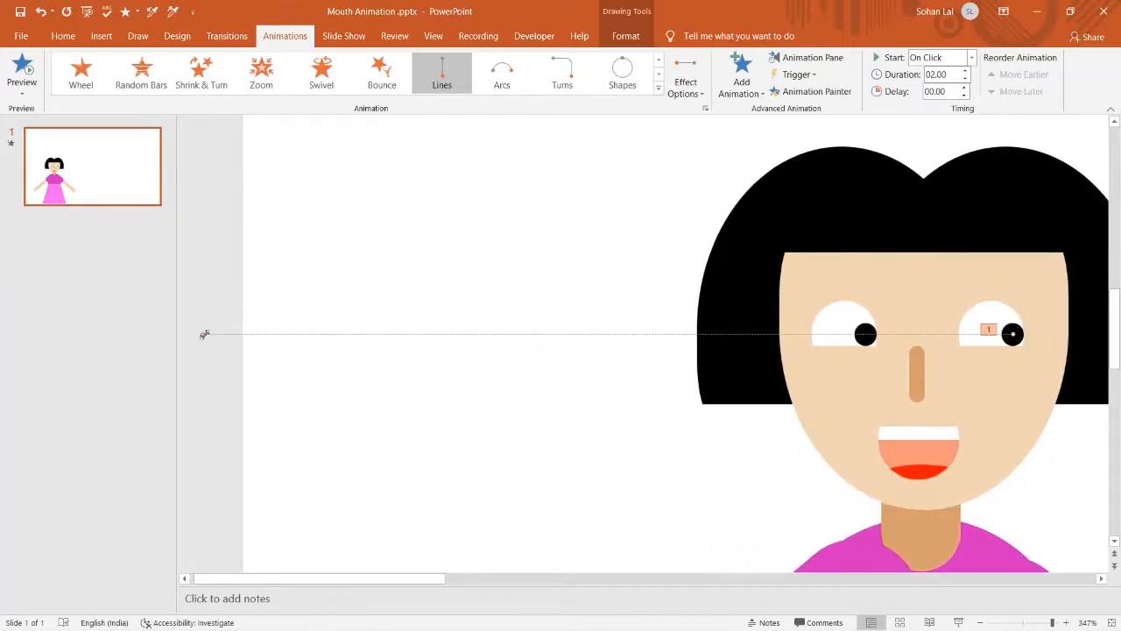
left_click_drag(205, 334, 968, 336)
scroll(827, 422, "right", 2)
scroll(827, 423, "right", 3)
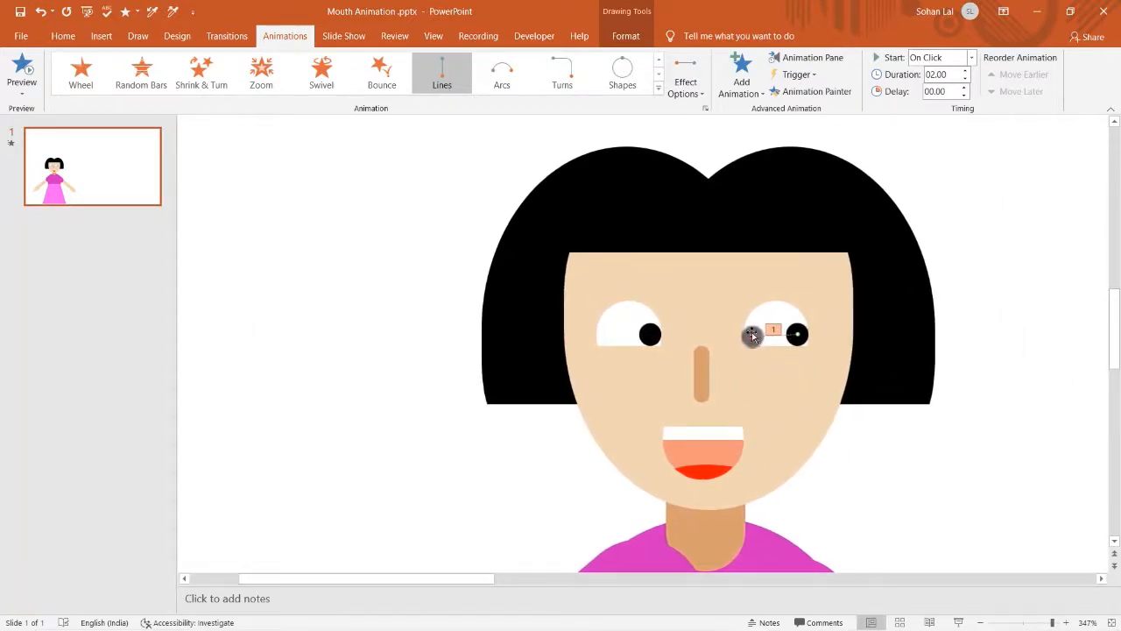
left_click_drag(751, 335, 752, 335)
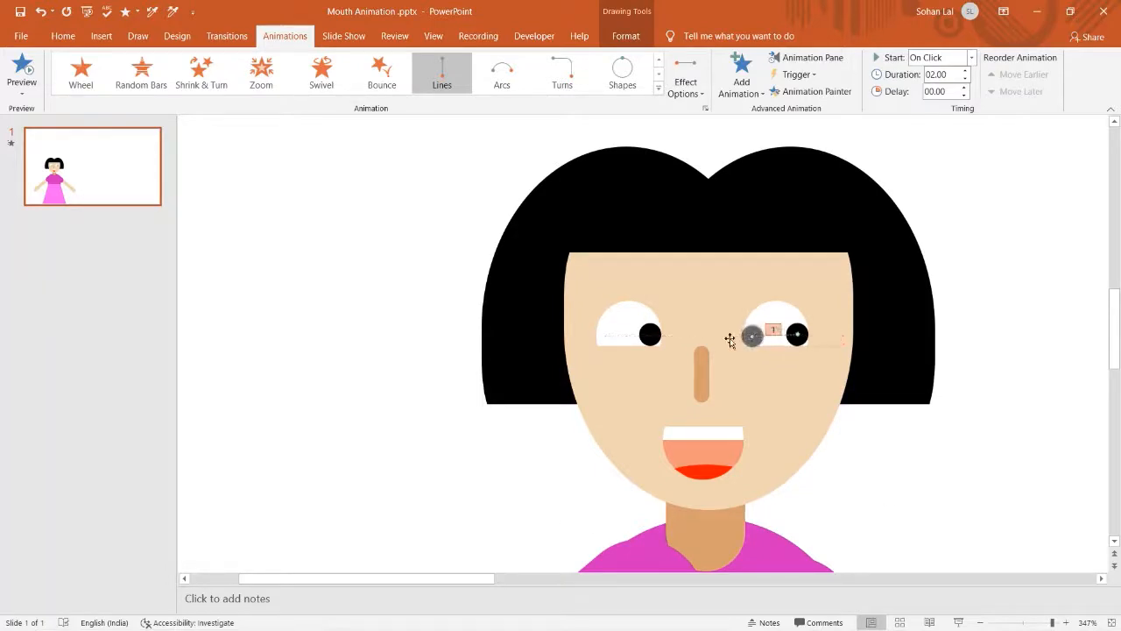
Replace the left-hand eye's pupil with a duplicate of the animated pupil, and play the slide show to check the movement.
left_click(648, 335)
key("Delete")
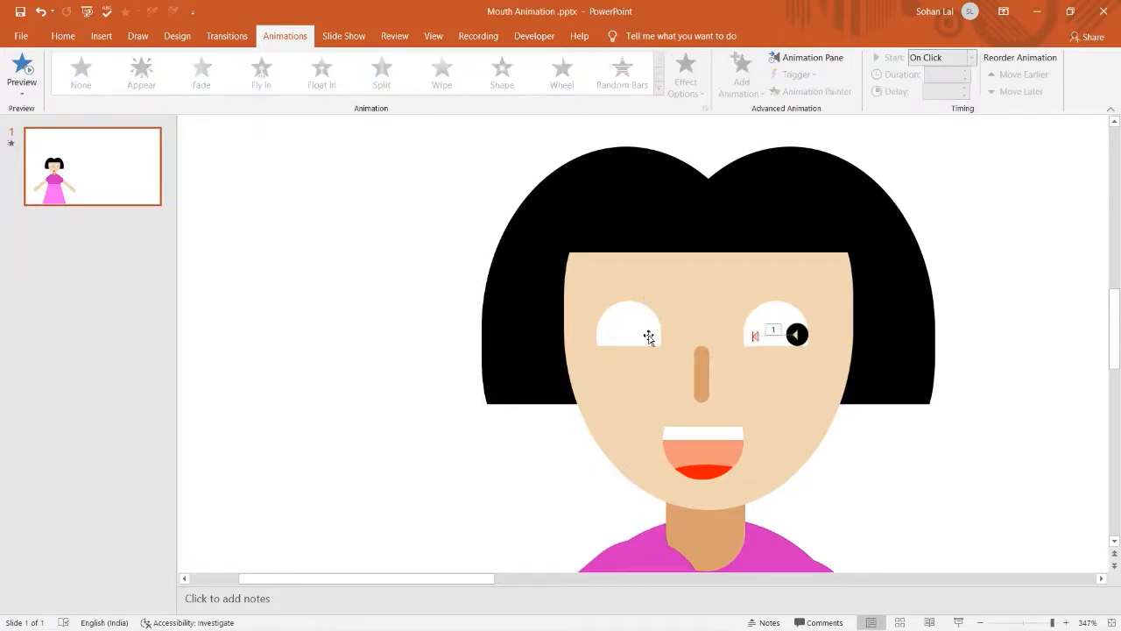
left_click(798, 338)
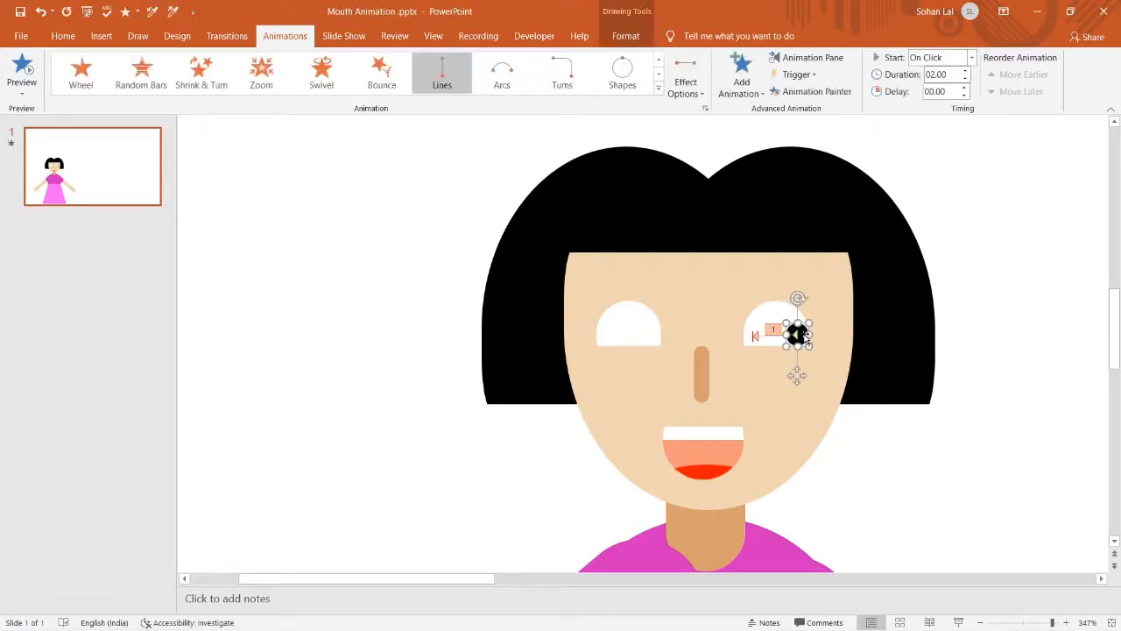
key("ctrl+d")
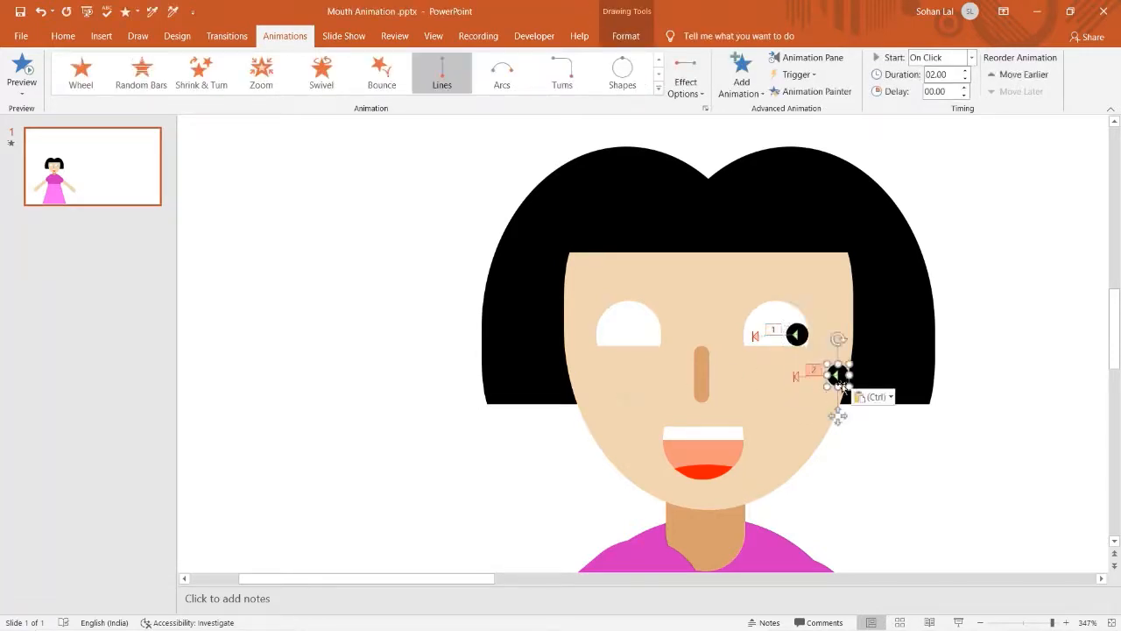
left_click_drag(838, 375, 652, 336)
left_click(844, 457)
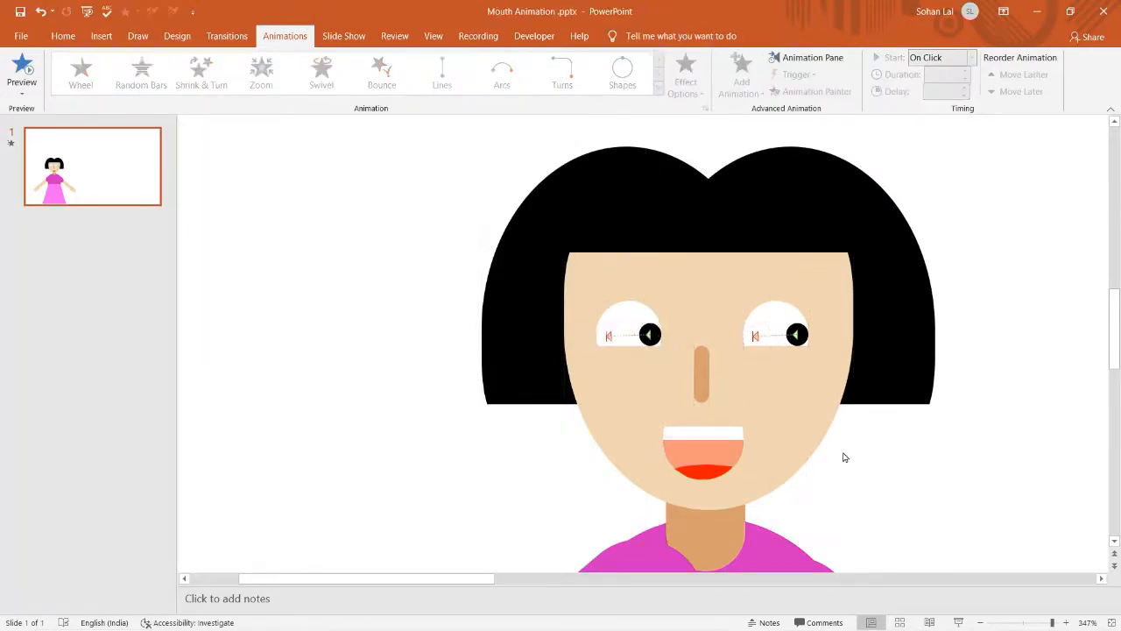
left_click(959, 621)
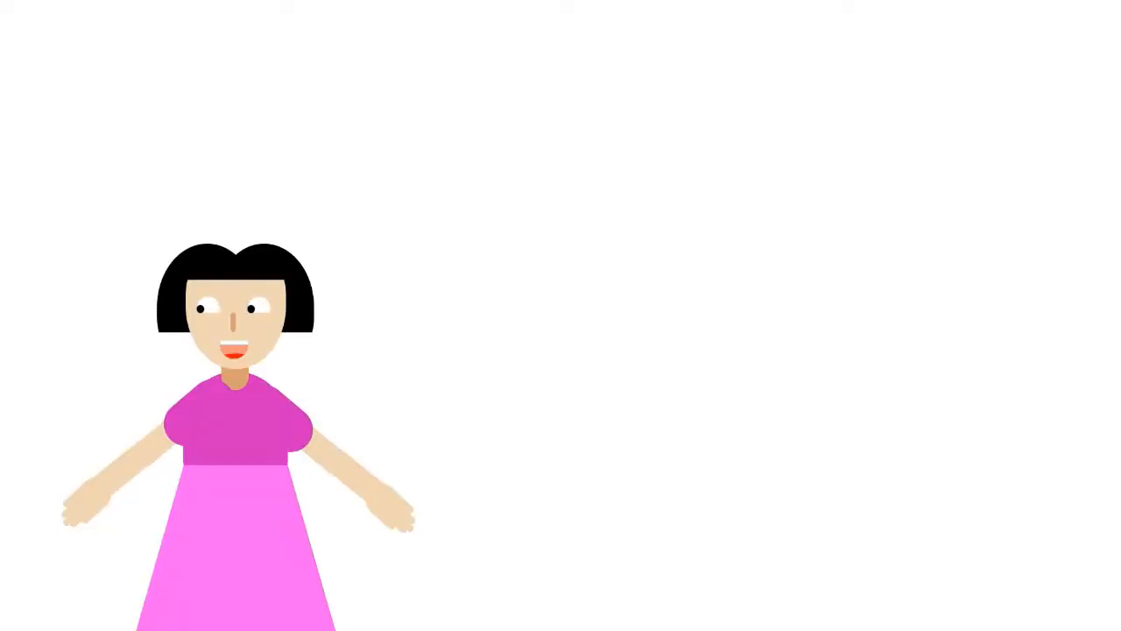
key("Escape")
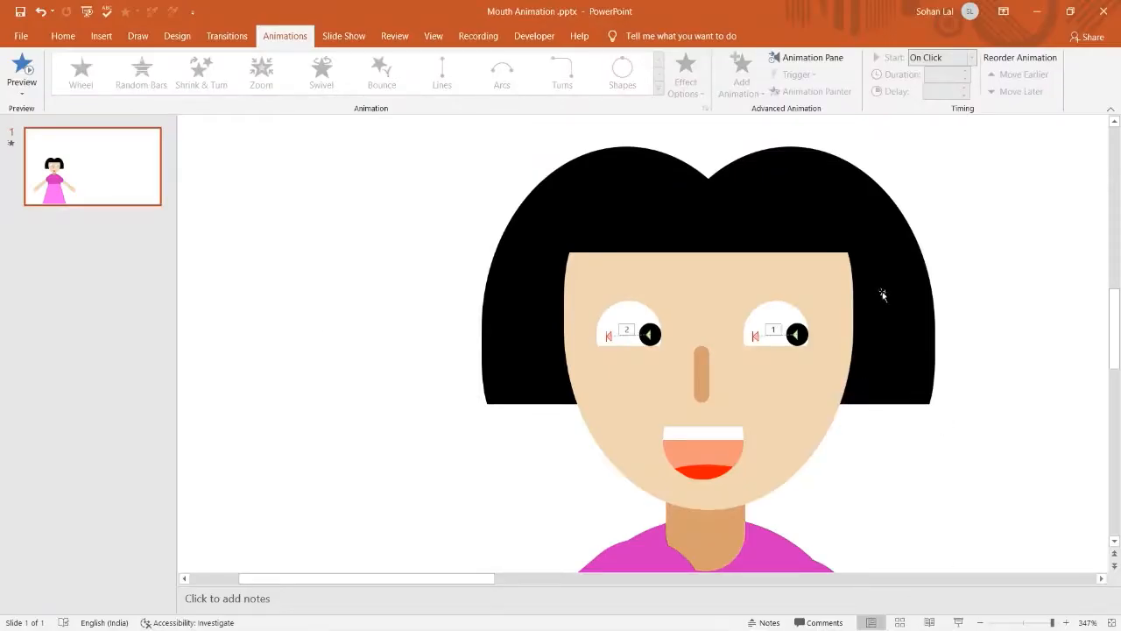
Set the Oval 13 animation to start With Previous with a duration of 2 seconds (Medium).
left_click(812, 58)
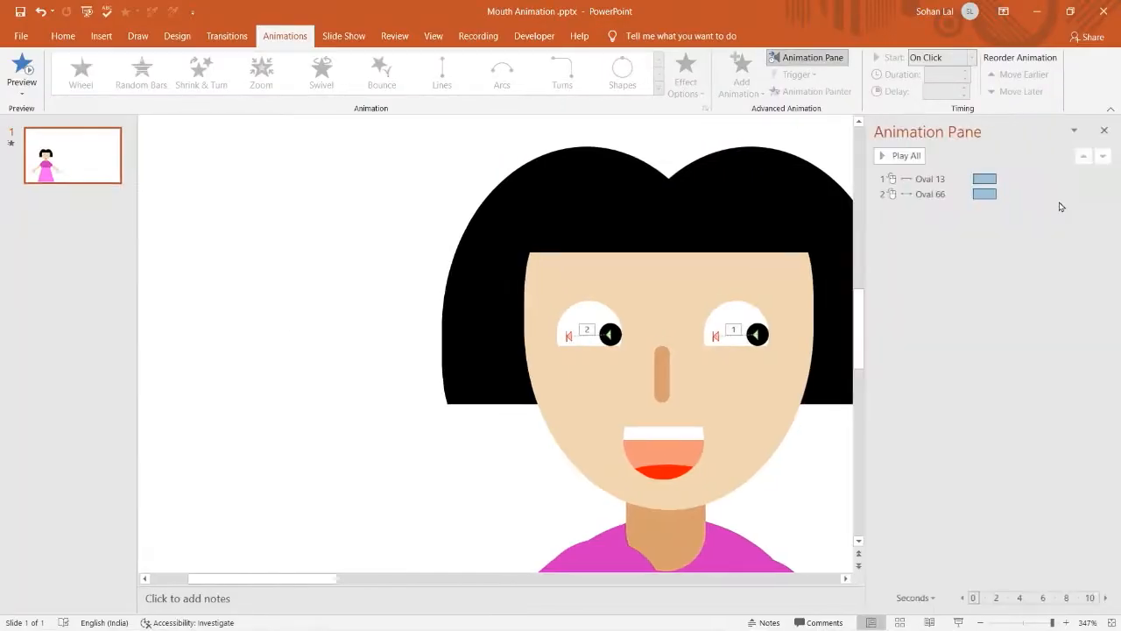
left_click(1056, 181)
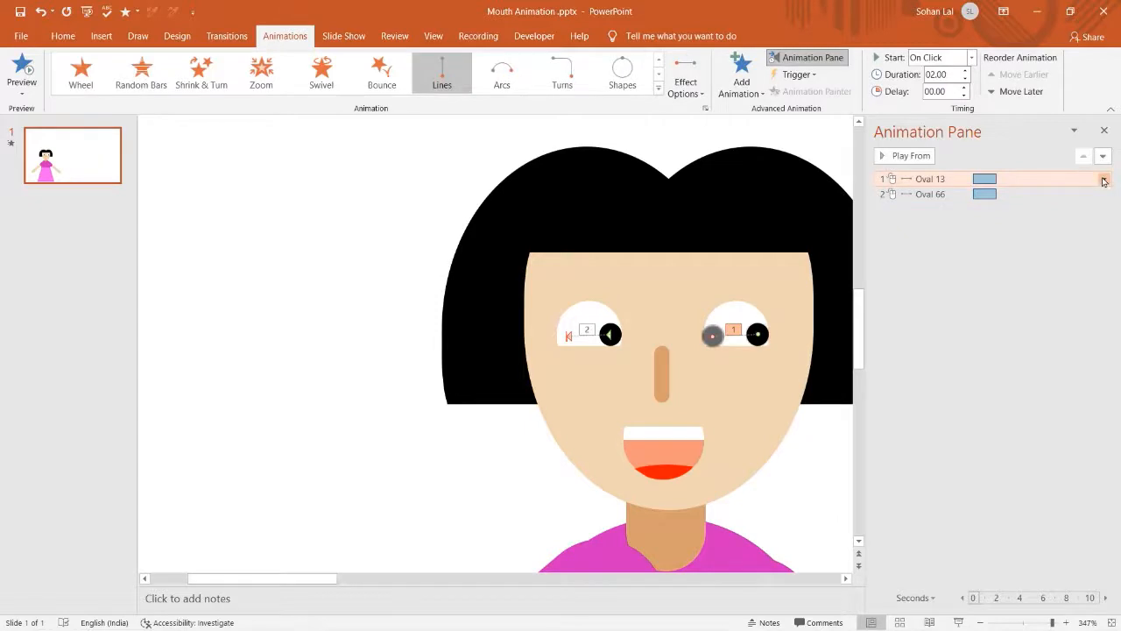
left_click(1103, 178)
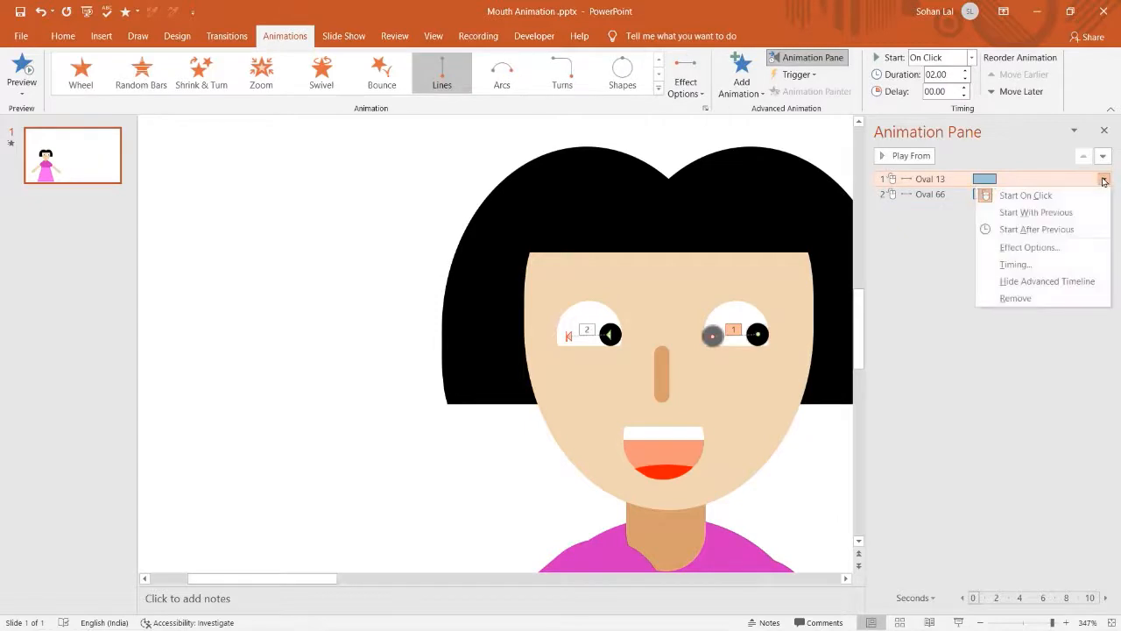
left_click(1014, 263)
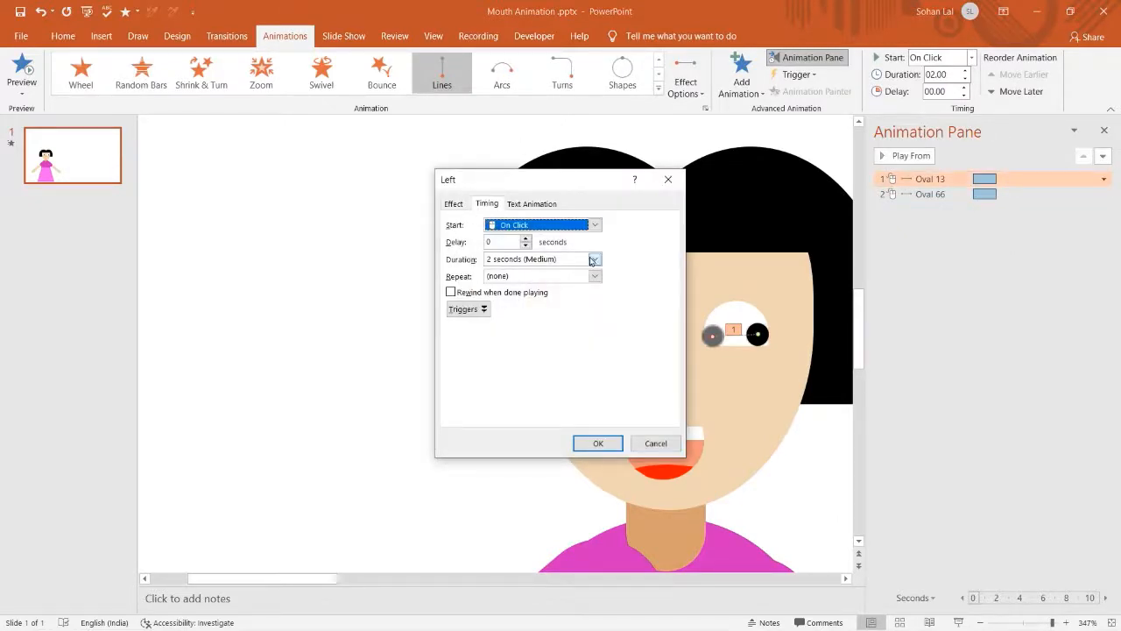
left_click(595, 259)
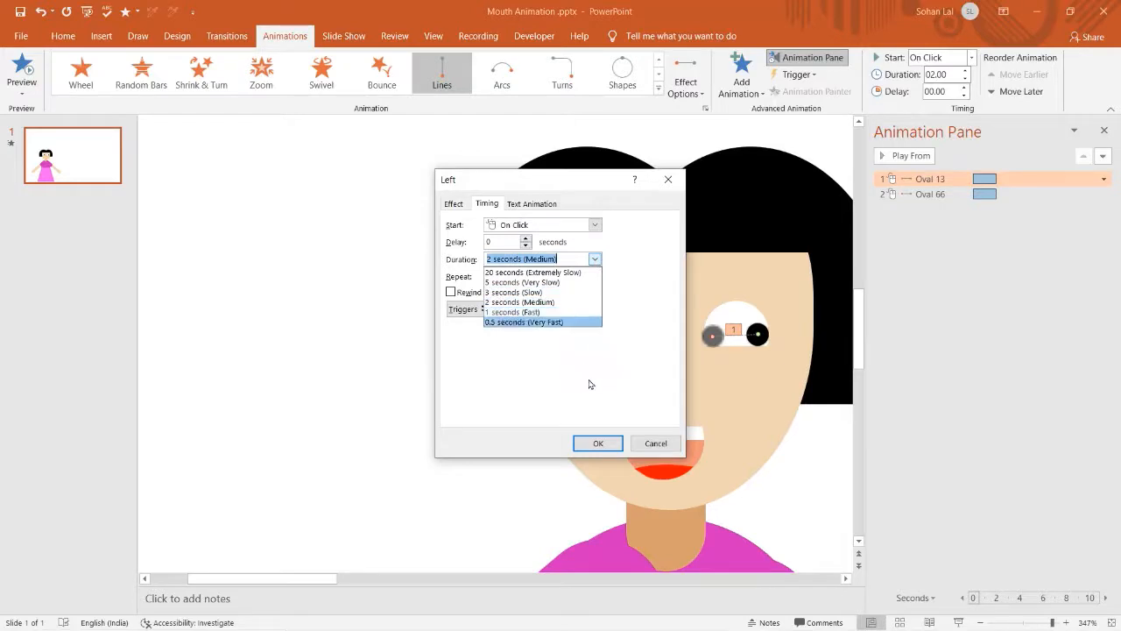
left_click(511, 302)
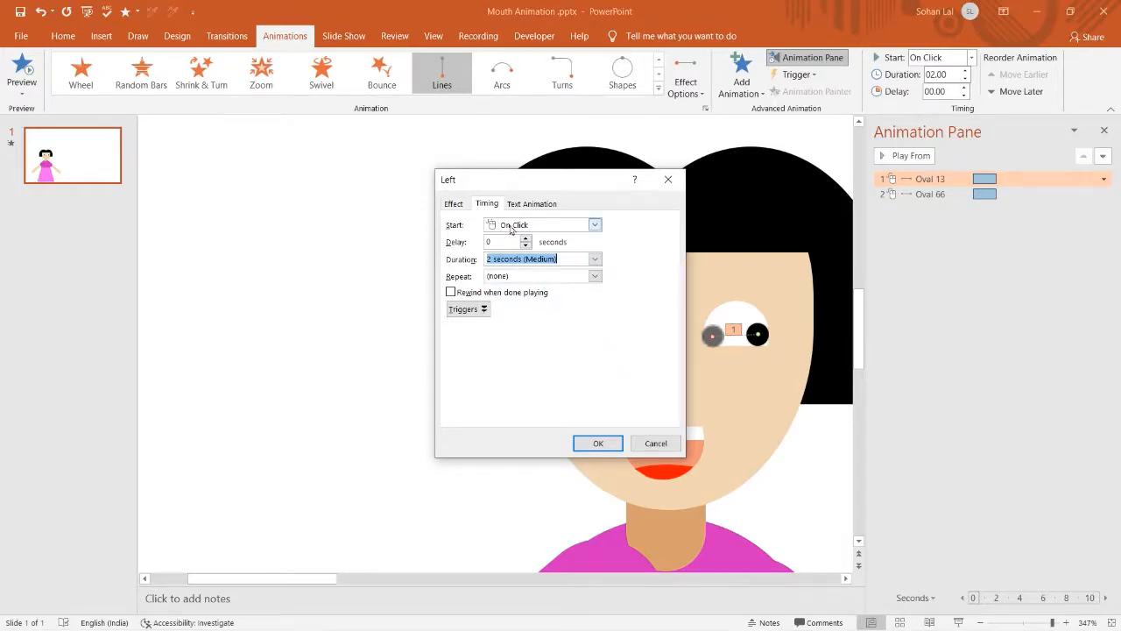
left_click(594, 225)
left_click(540, 251)
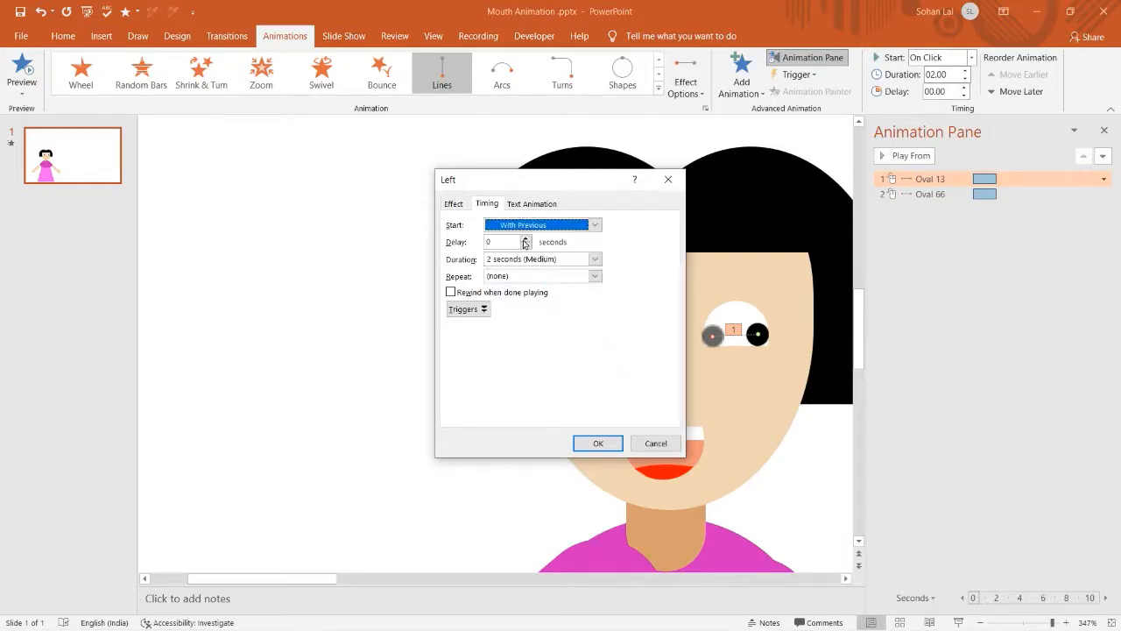
Set the smooth start and smooth end of the Oval 13 animation to 0 sec and apply the settings.
left_click(453, 204)
left_click_drag(547, 258, 520, 280)
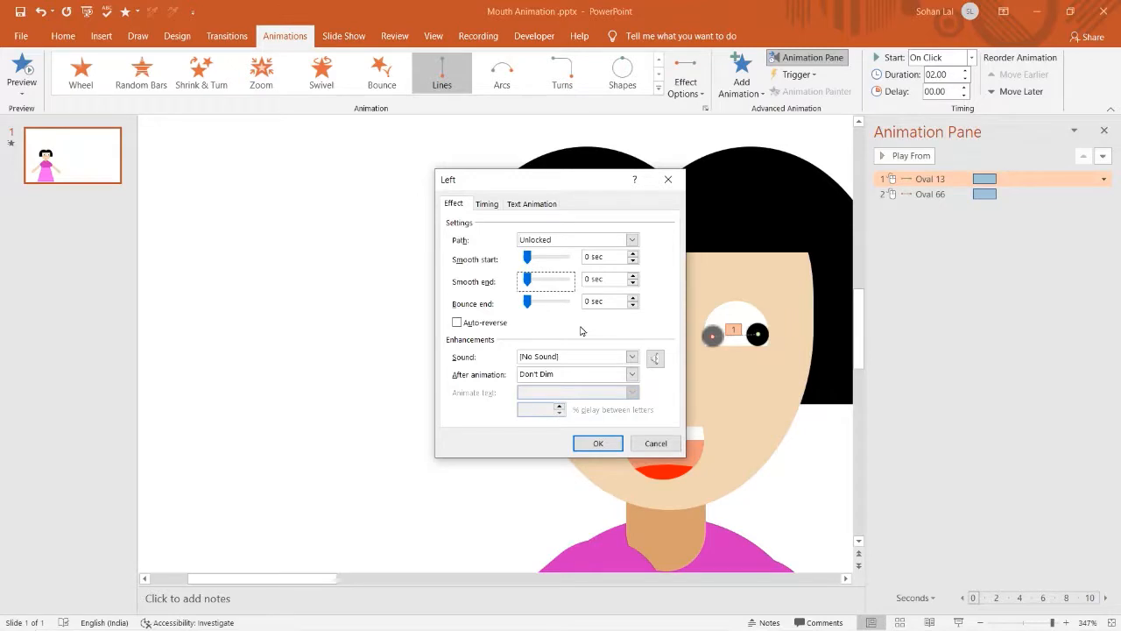
left_click(608, 444)
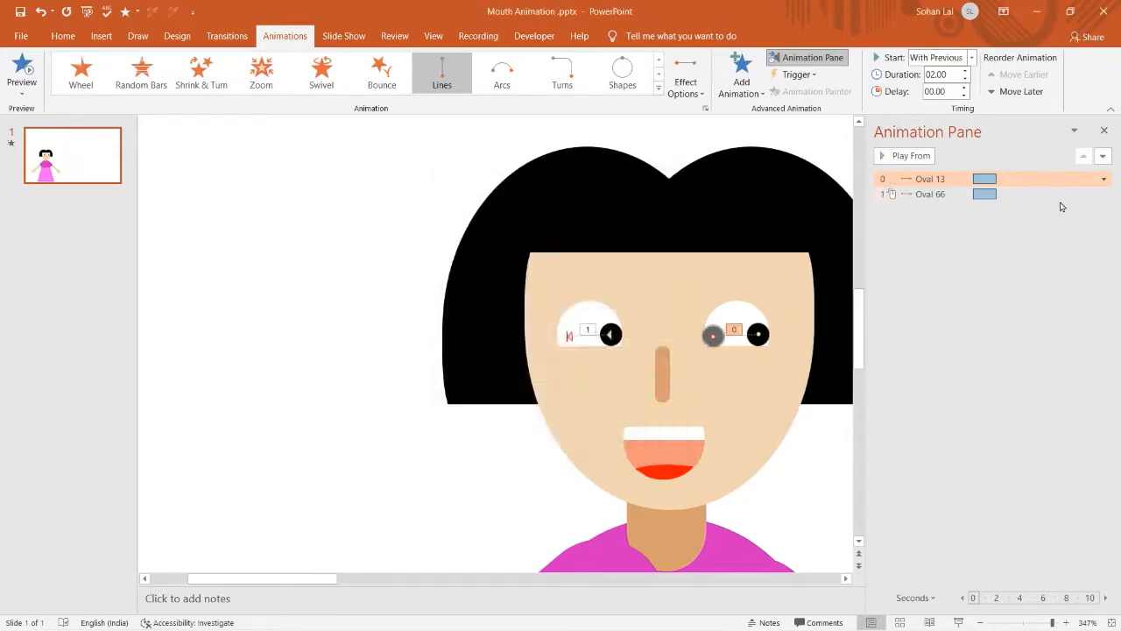
Set the Oval 66 animation to start With Previous.
left_click(1076, 193)
left_click(1103, 194)
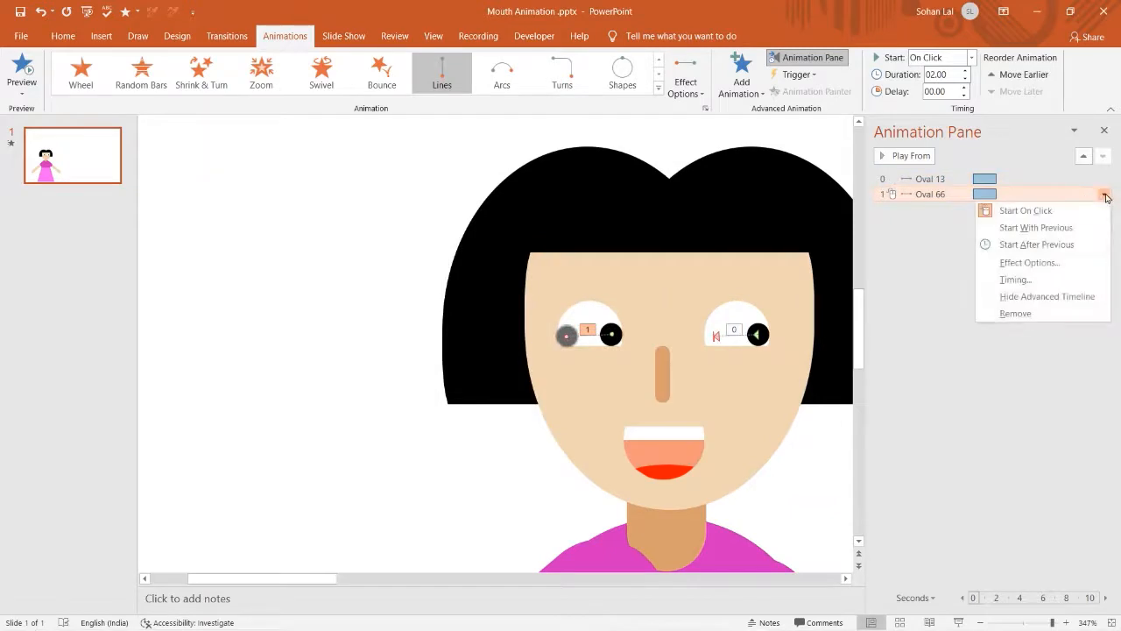
left_click(1026, 229)
Set the smooth start and smooth end of the Oval 66 animation to 0 sec, and play the slide show to check both eyes.
left_click(1103, 194)
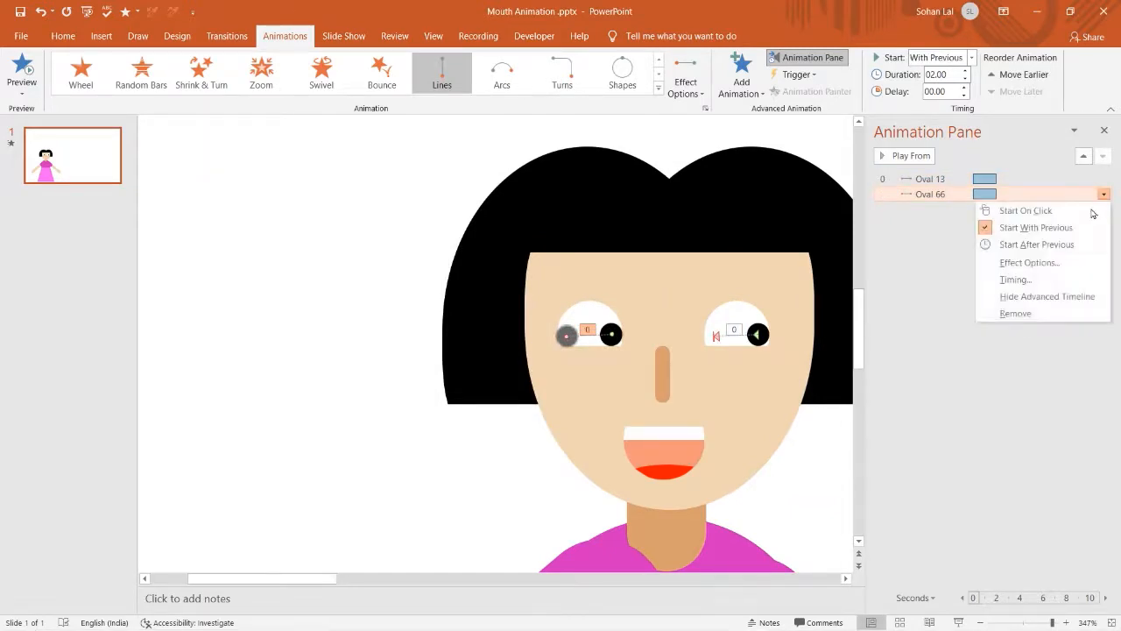
left_click(1015, 279)
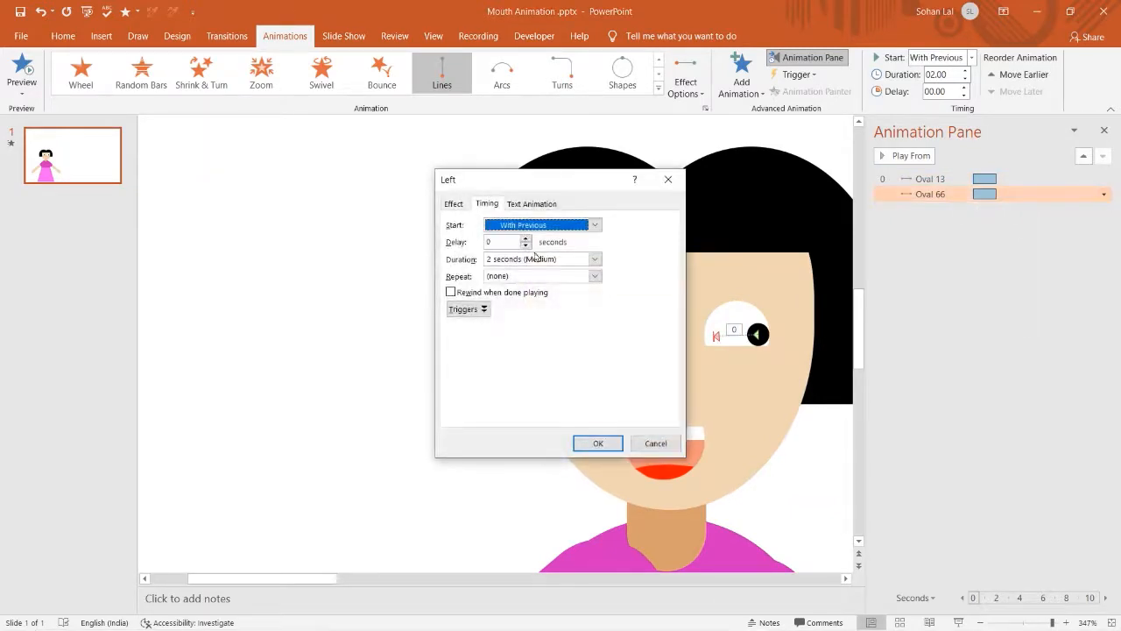
left_click(453, 205)
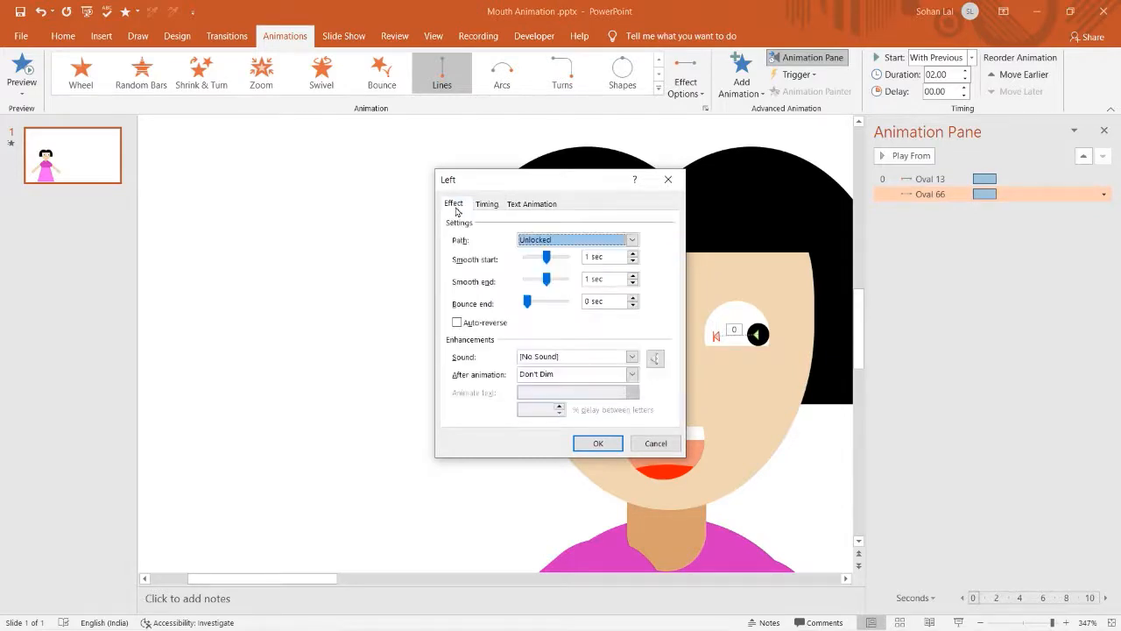
left_click_drag(545, 279, 465, 265)
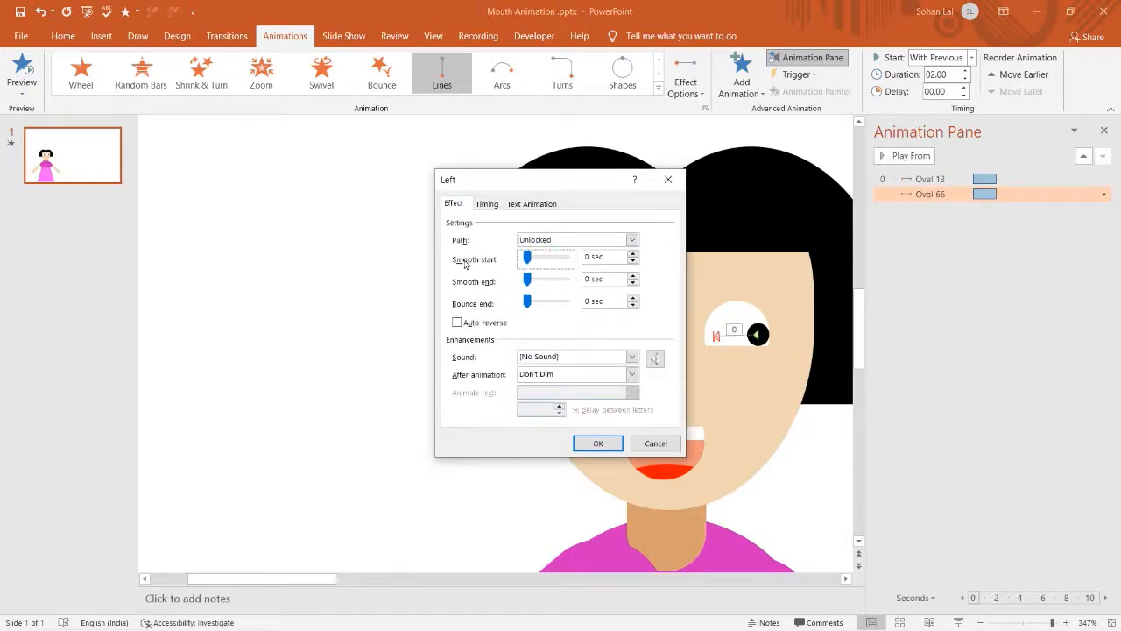
left_click(595, 444)
left_click(959, 622)
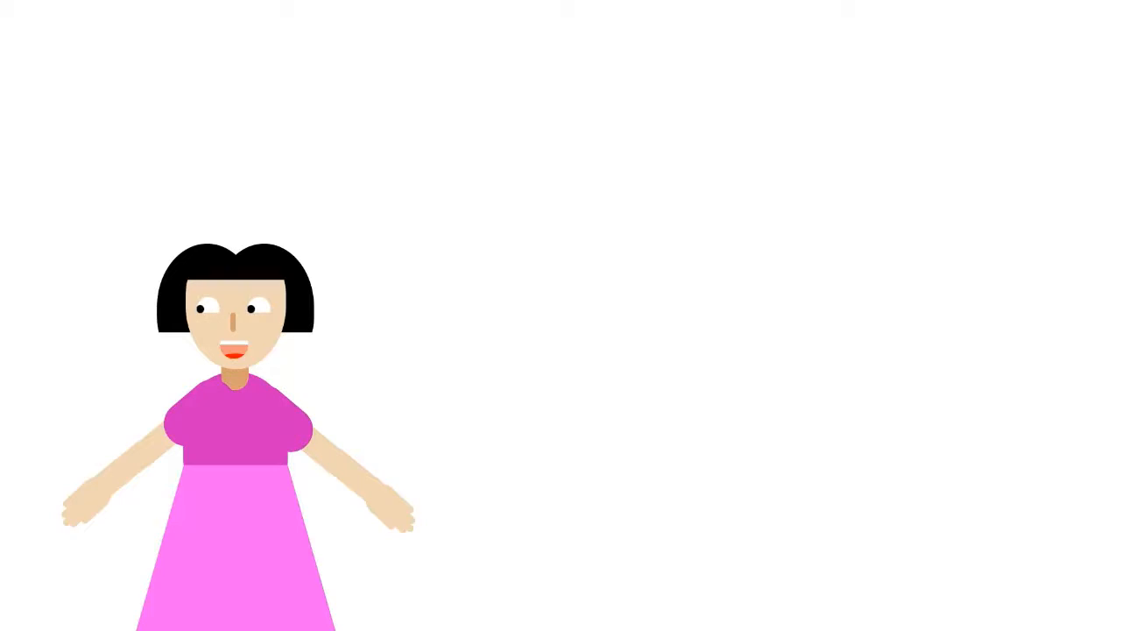
key("Escape")
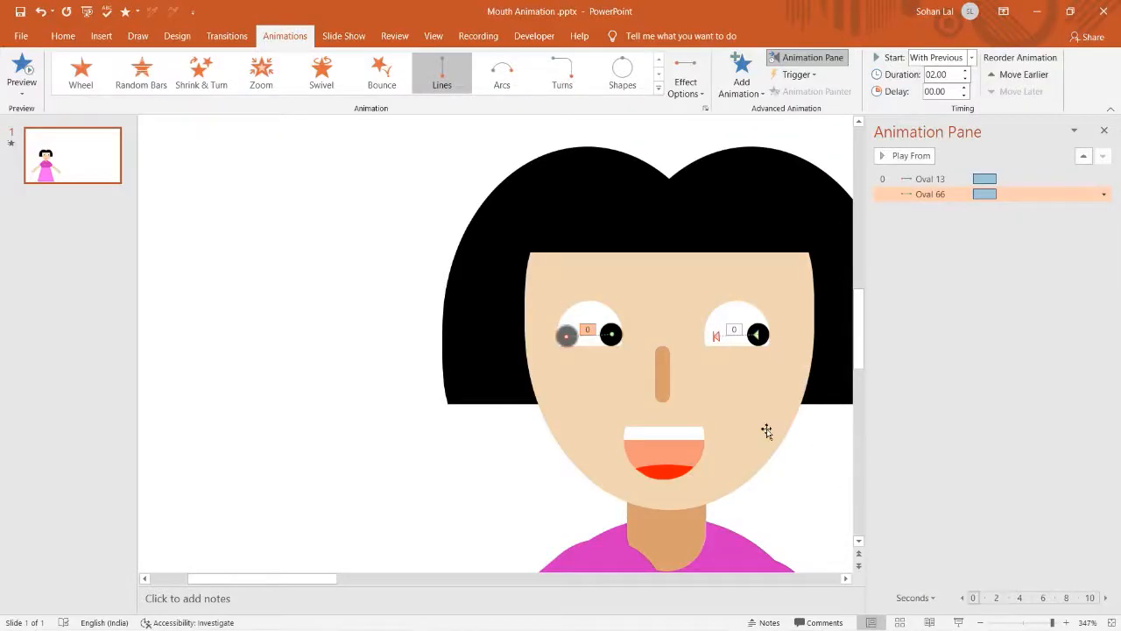
Add a Grow/Shrink emphasis animation to the mouth group.
scroll(768, 430, "right", 3)
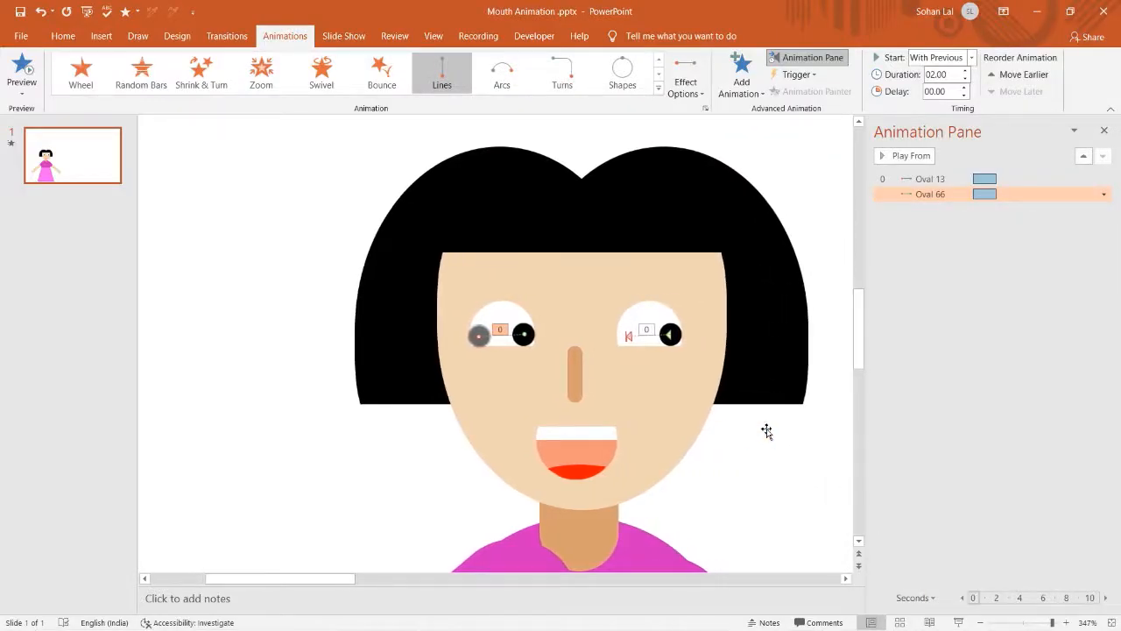
scroll(766, 430, "down", 3)
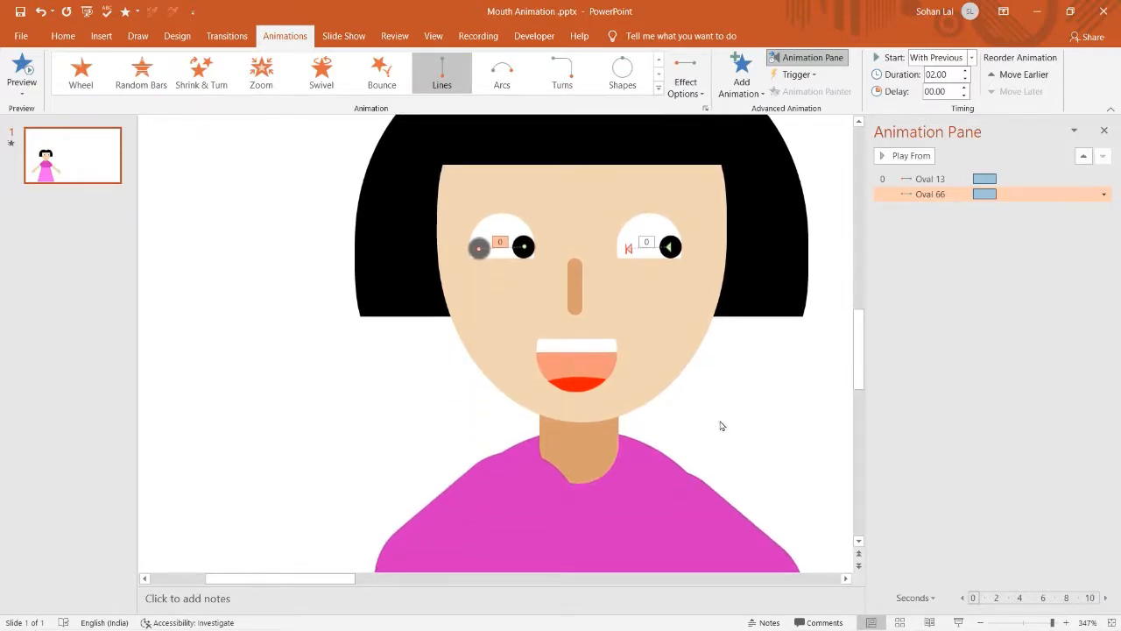
left_click(1105, 132)
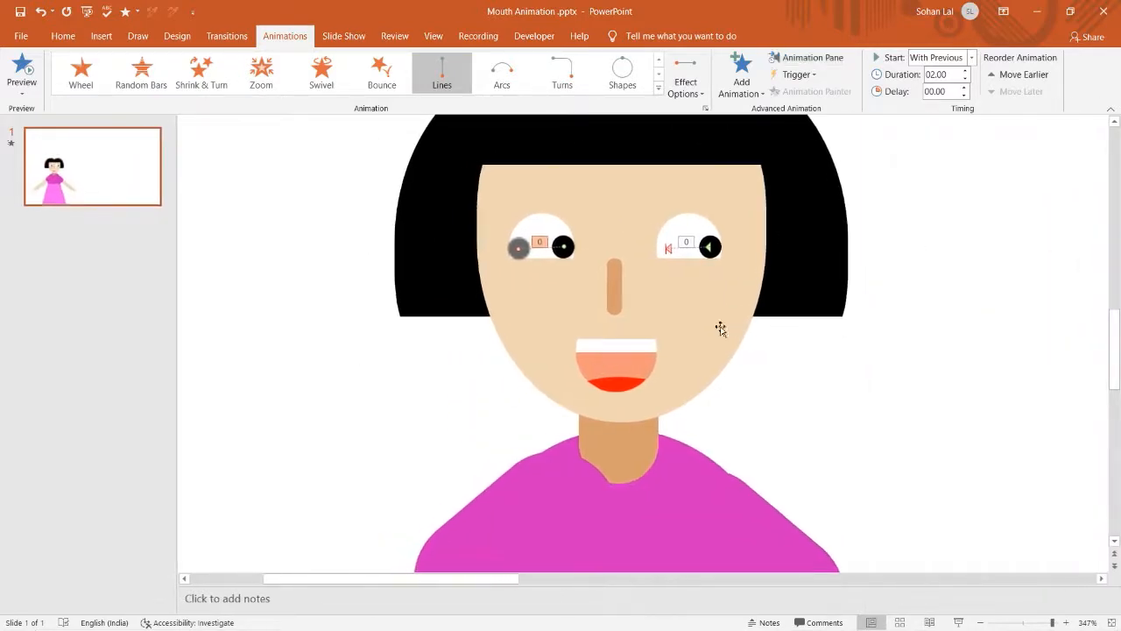
left_click(637, 371)
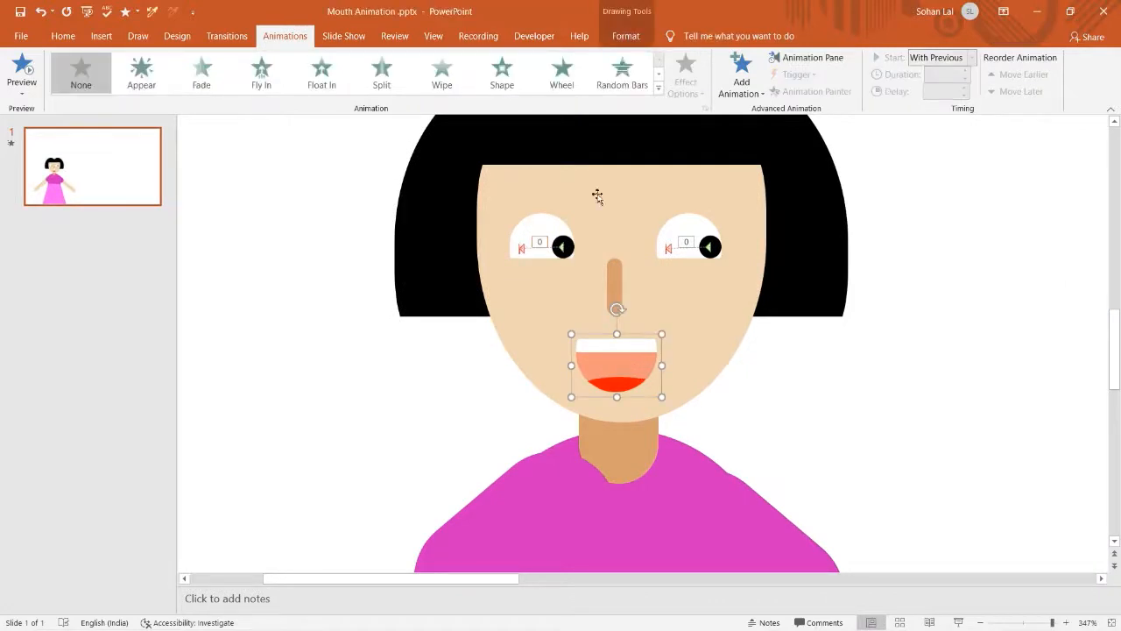
left_click(802, 58)
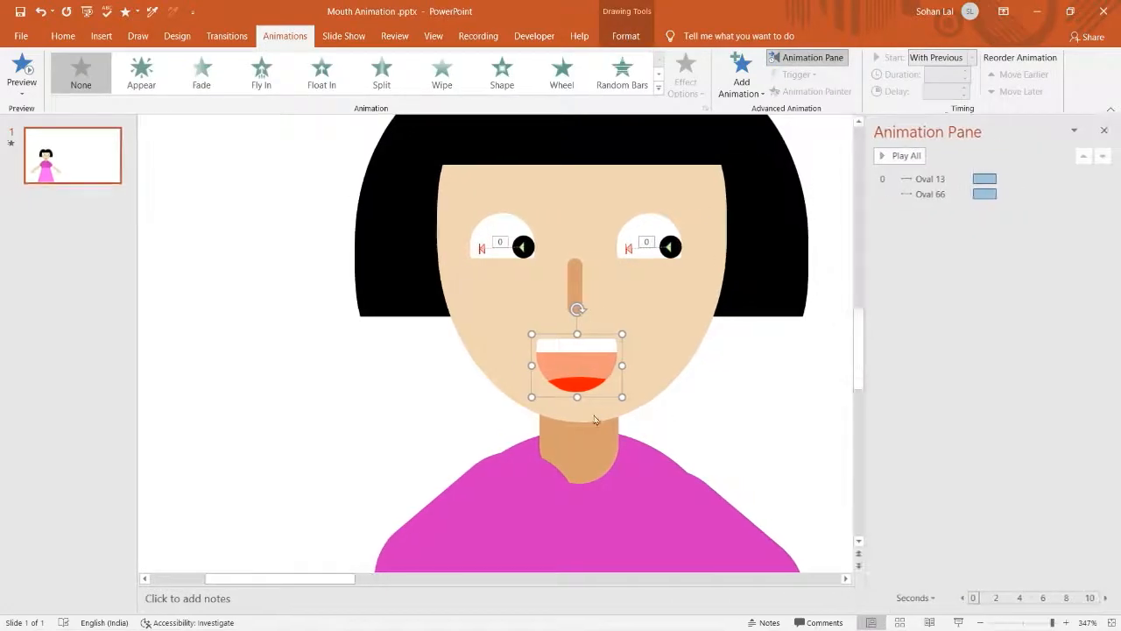
left_click(658, 88)
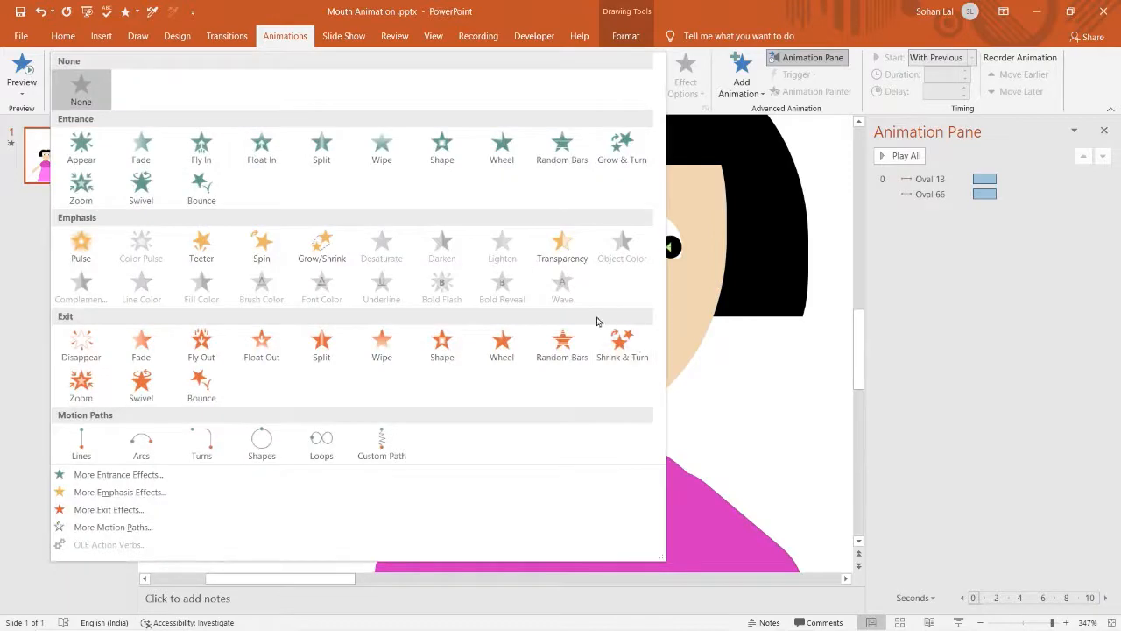
left_click(322, 249)
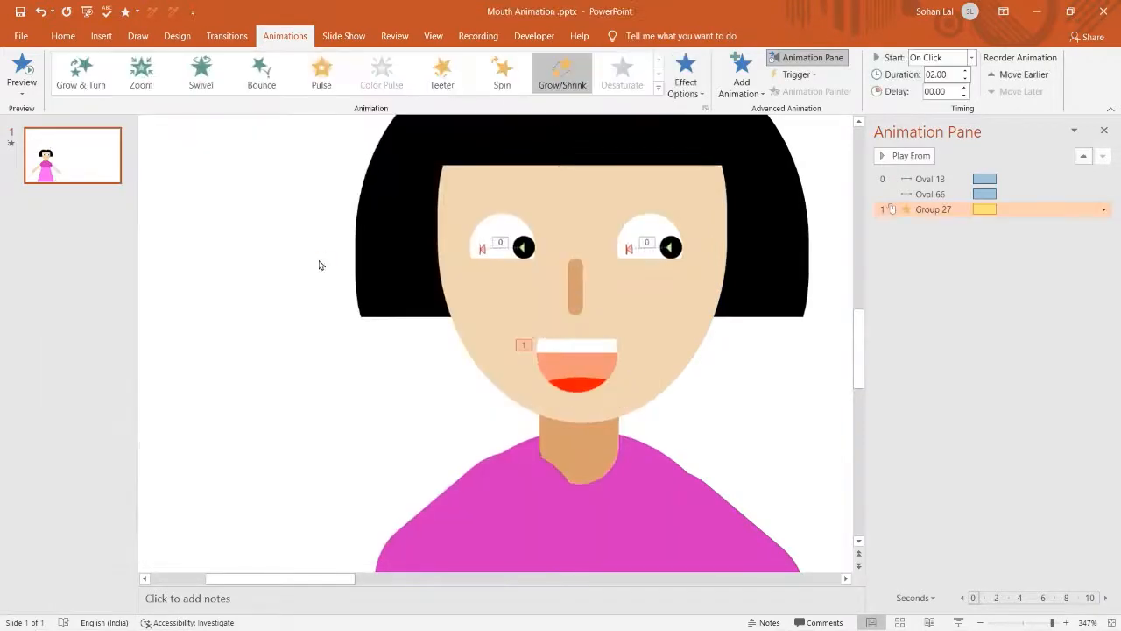
Set the mouth's Grow/Shrink animation to start After Previous with a duration of 1 seconds (Fast).
left_click(1104, 209)
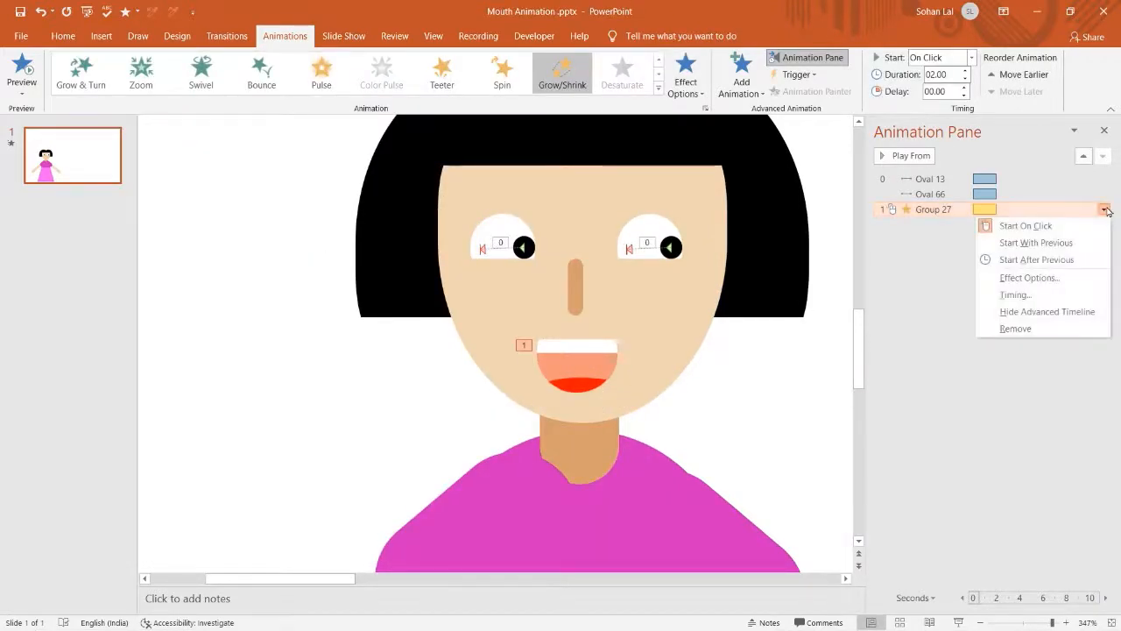
left_click(1015, 296)
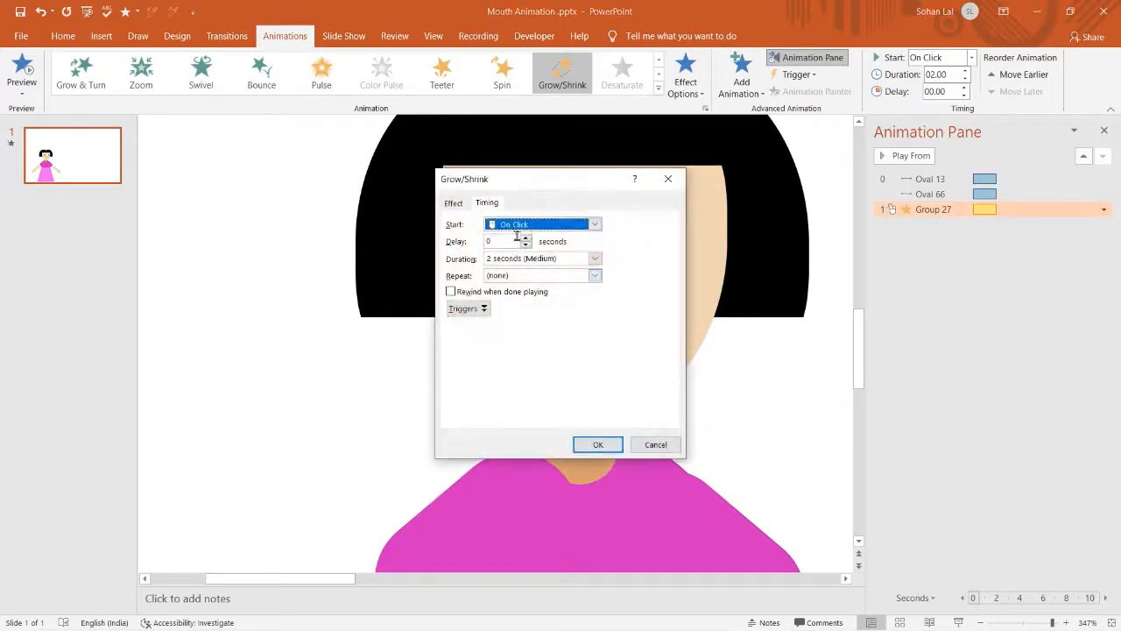
left_click(596, 258)
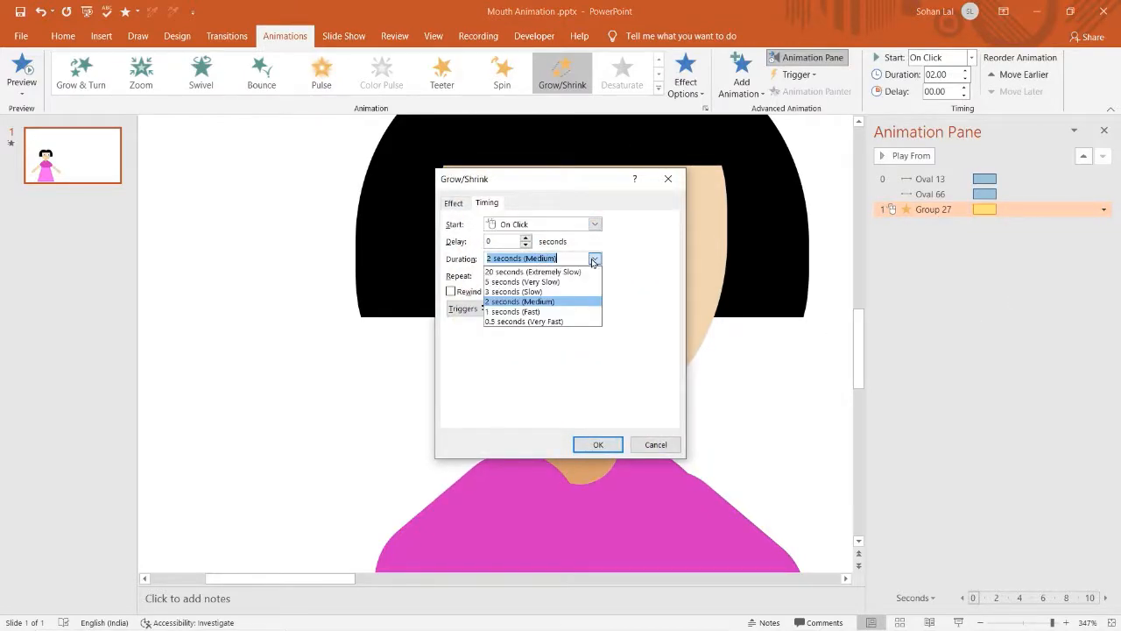
left_click(522, 317)
left_click(596, 224)
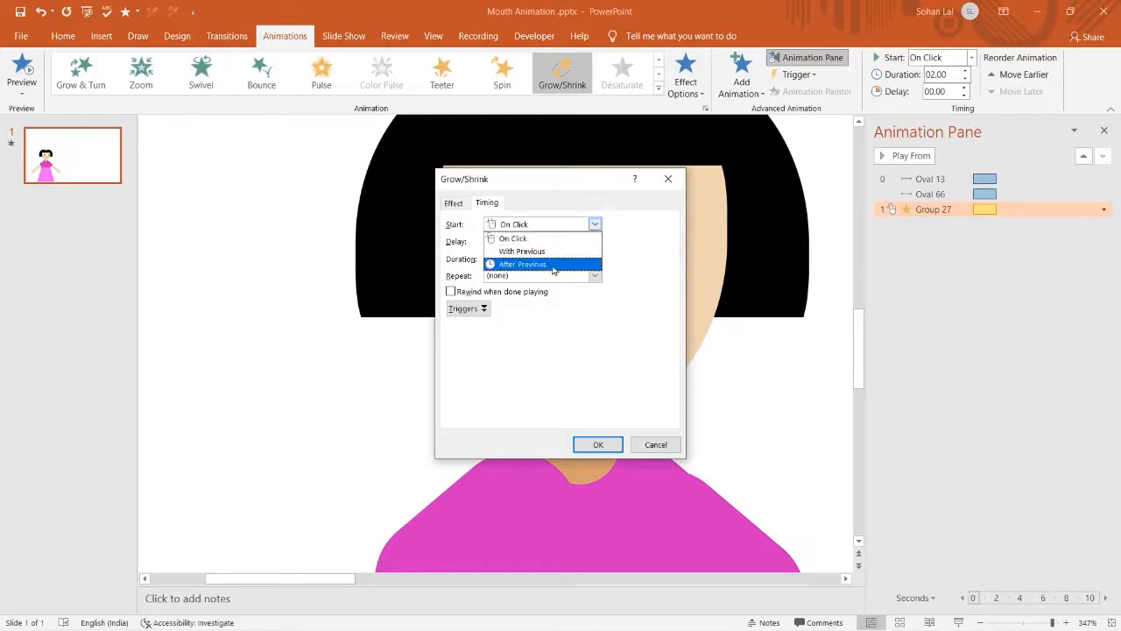
left_click(538, 265)
Enable auto-reverse for the mouth's Grow/Shrink effect, set its size to Smaller, 50% Vertical, and apply the settings.
left_click(453, 204)
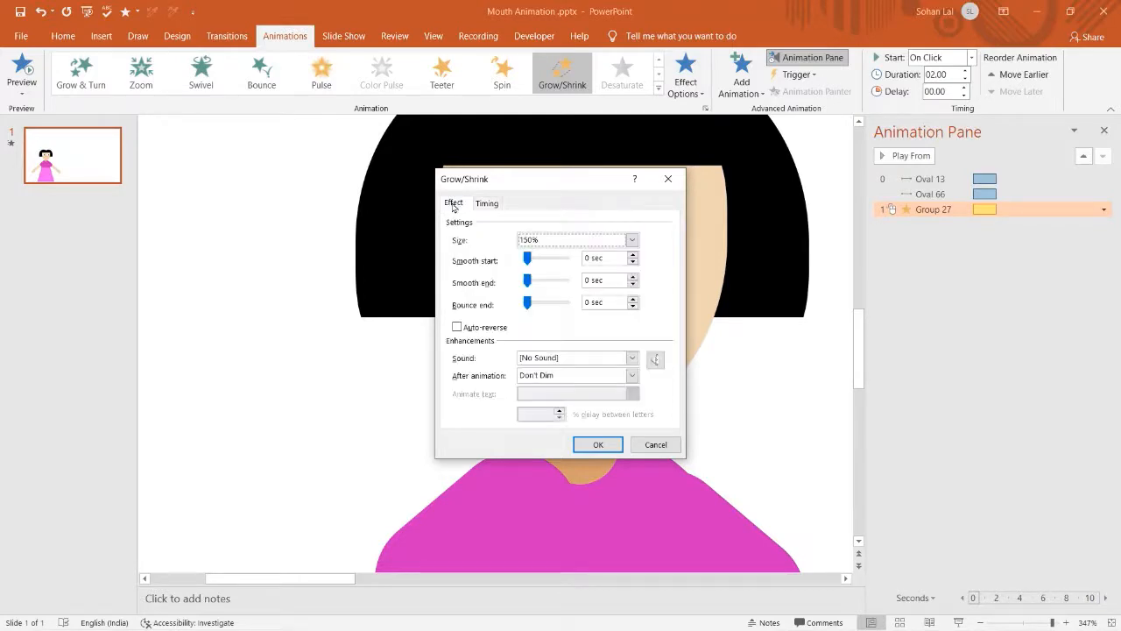
mouse_move(526, 281)
left_mouse_down()
mouse_move(546, 286)
mouse_move(520, 284)
left_mouse_up()
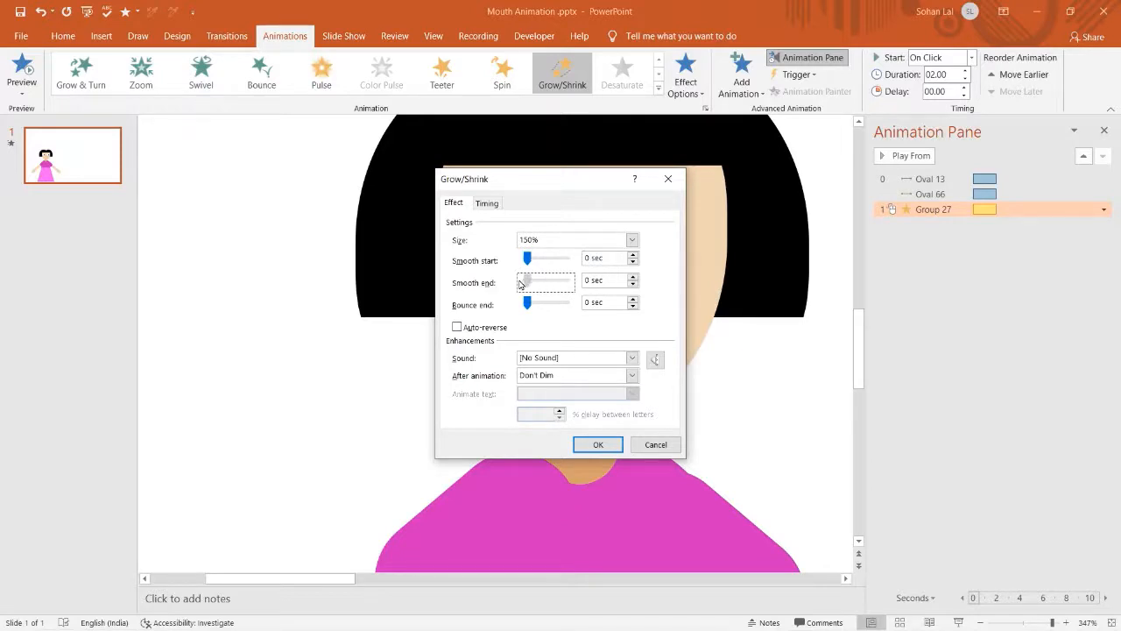
left_click(457, 328)
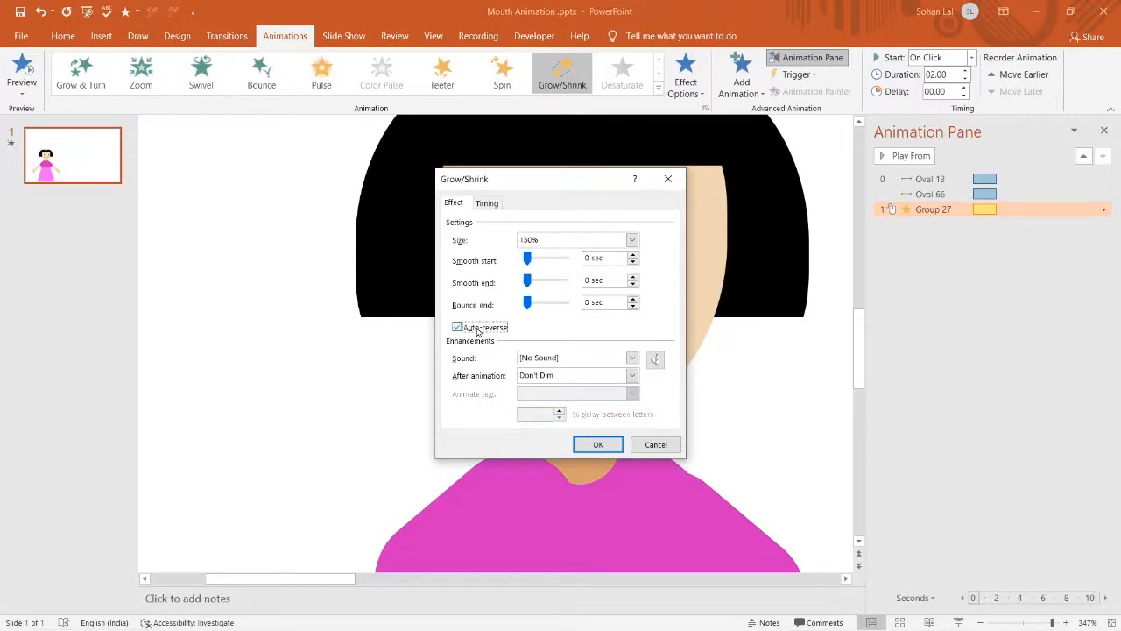
left_click(631, 240)
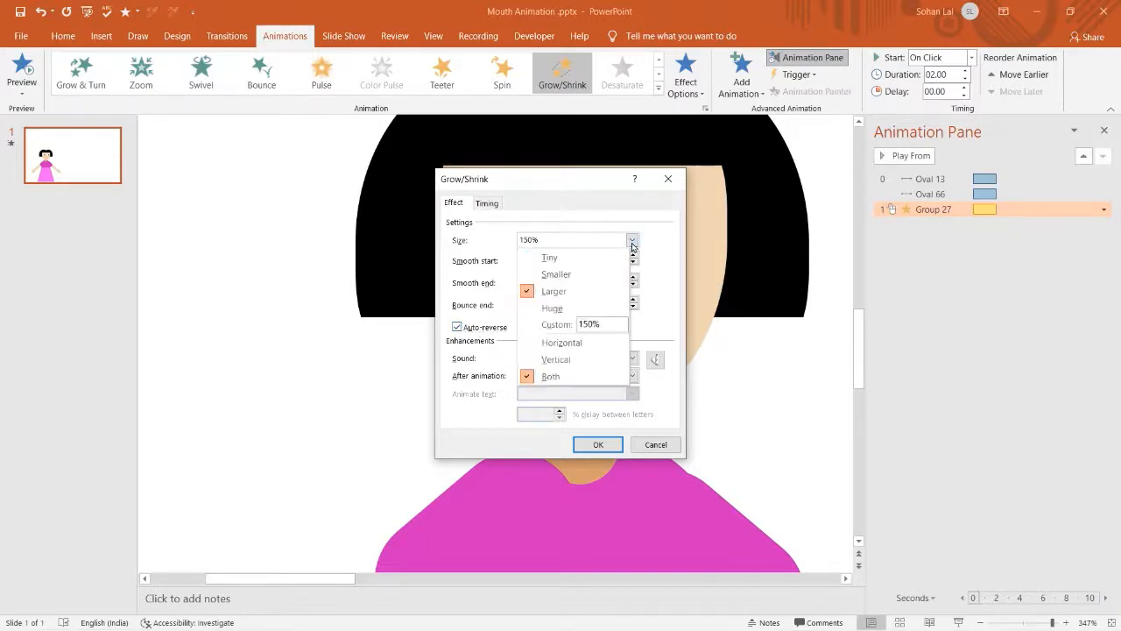
left_click(556, 274)
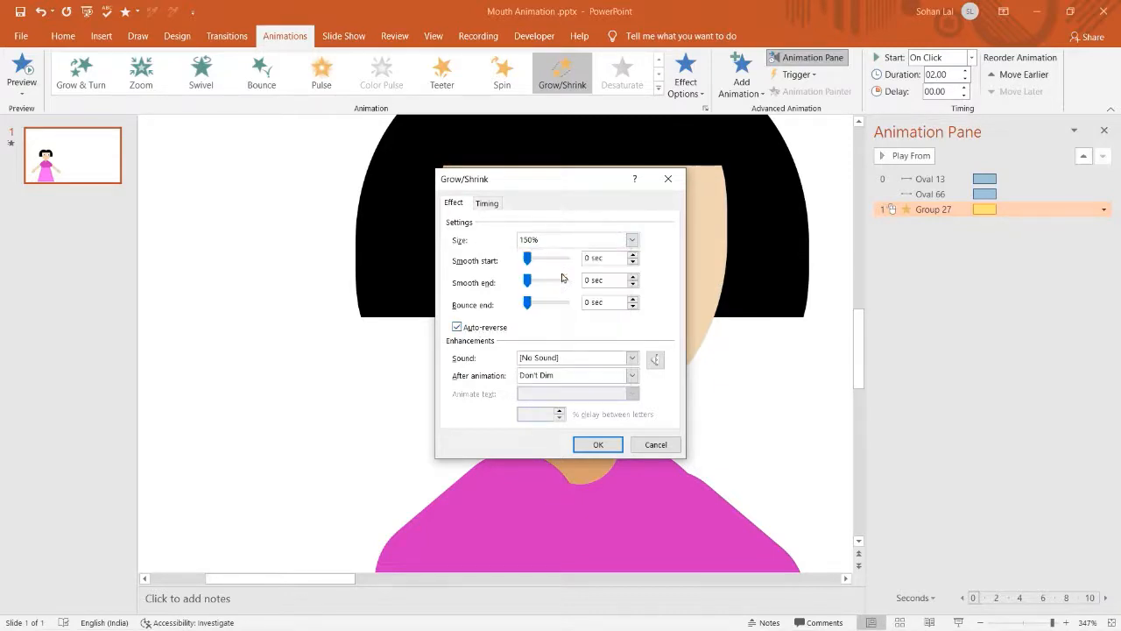
left_click(631, 240)
left_click(560, 359)
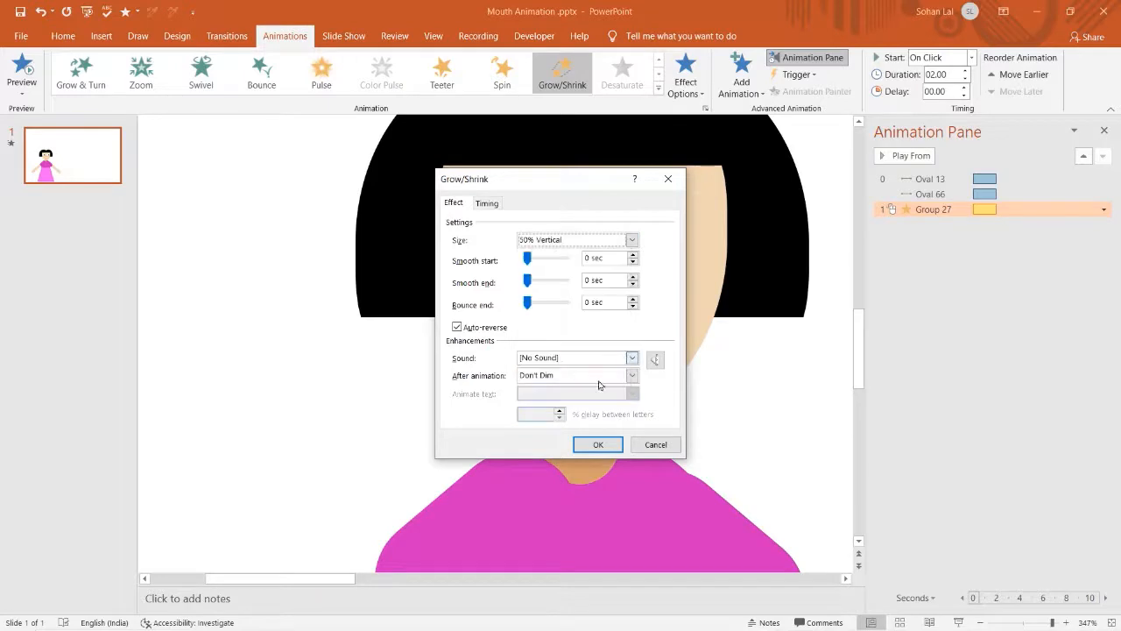
left_click(601, 444)
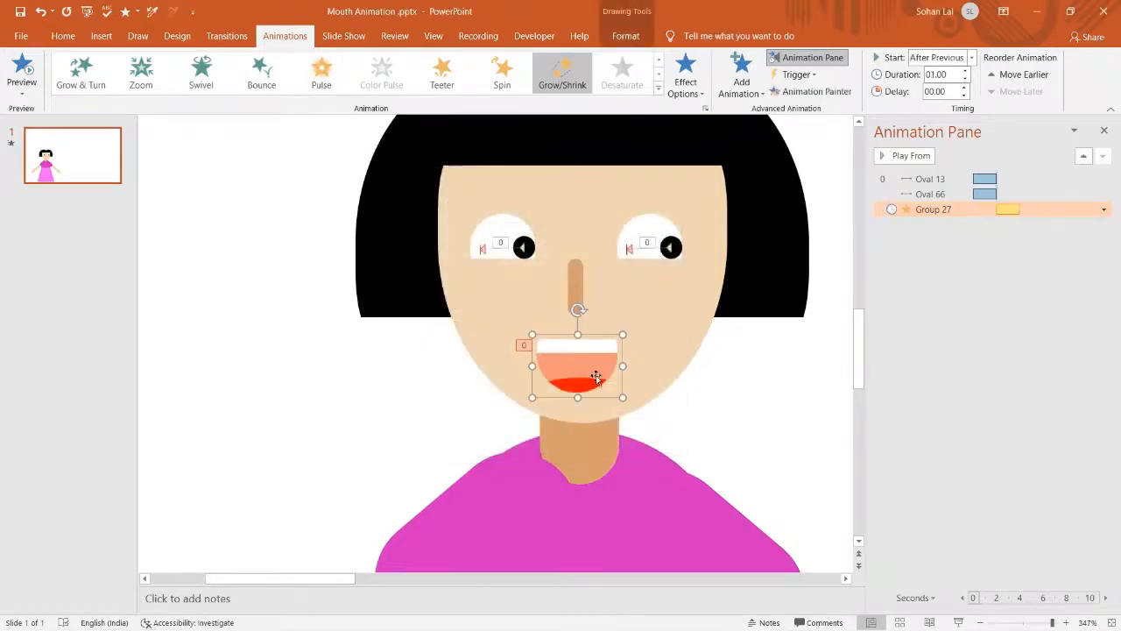
Add a second Grow/Shrink emphasis animation to the mouth and set it to start After Previous.
left_click(741, 83)
scroll(876, 333, "down", 3)
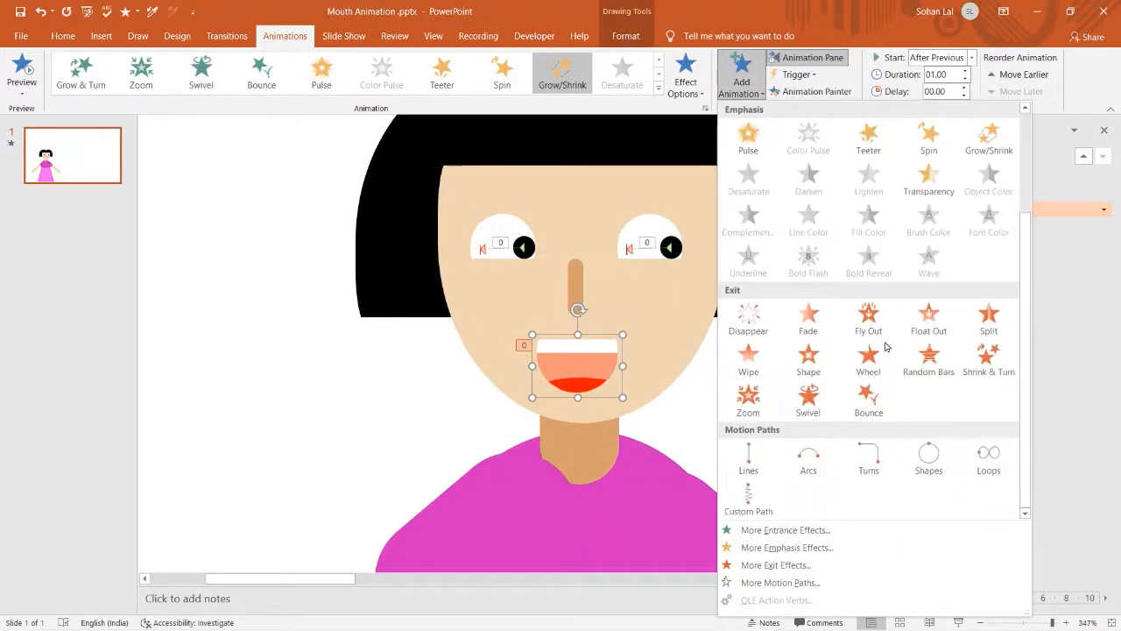
left_click(989, 138)
left_click(1104, 224)
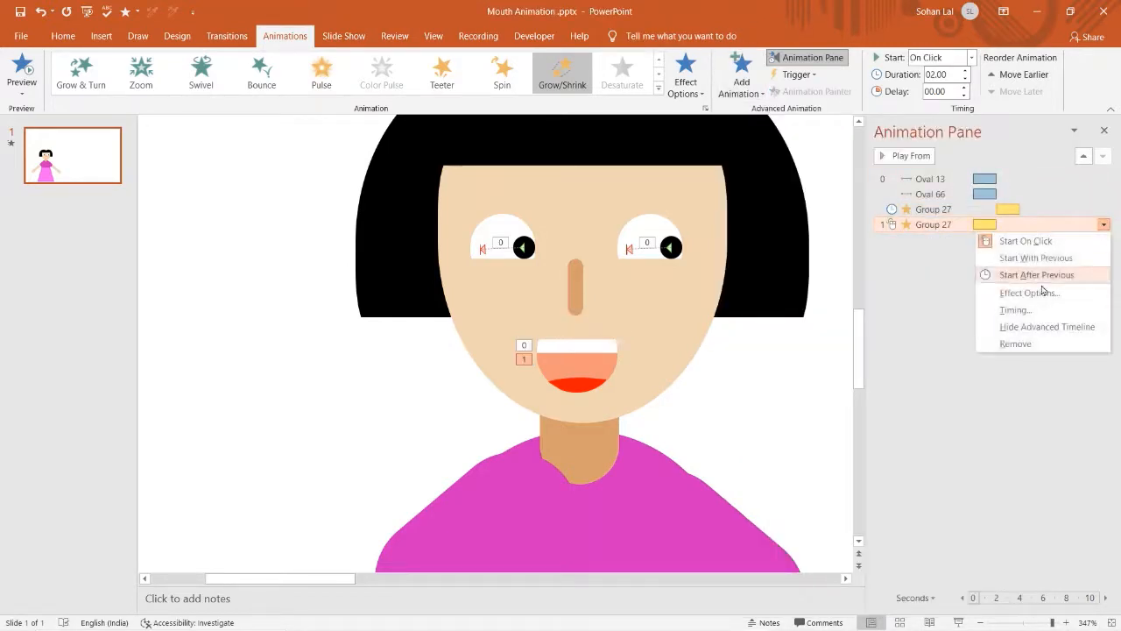
left_click(1021, 275)
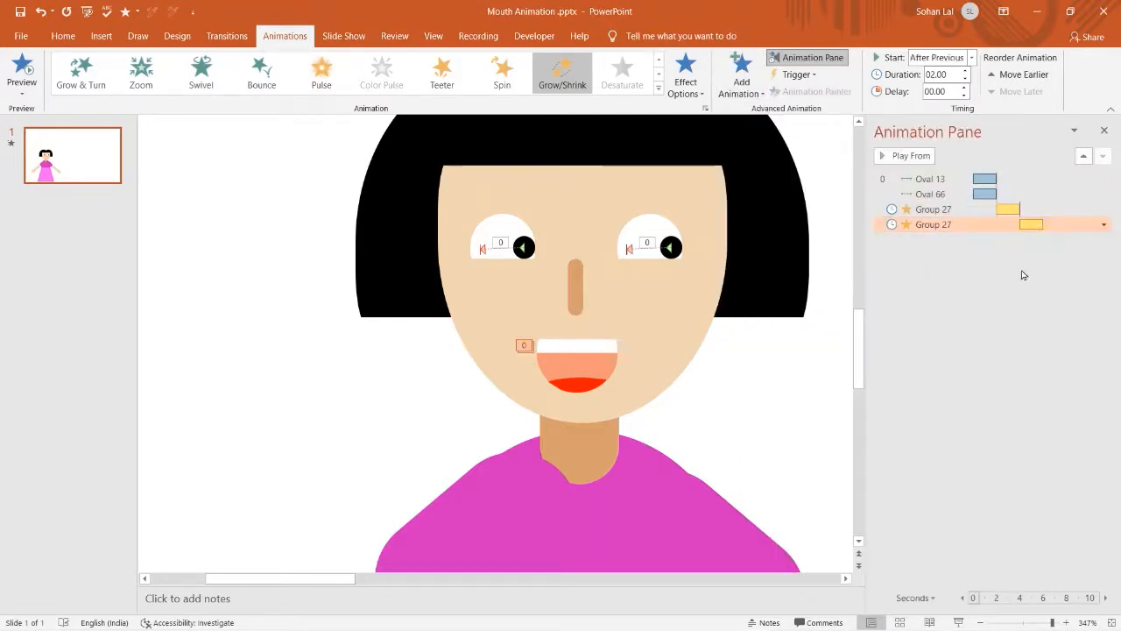
Set the second mouth animation's duration to 1 seconds (Fast) and its repeat count to 2.
left_click(1104, 226)
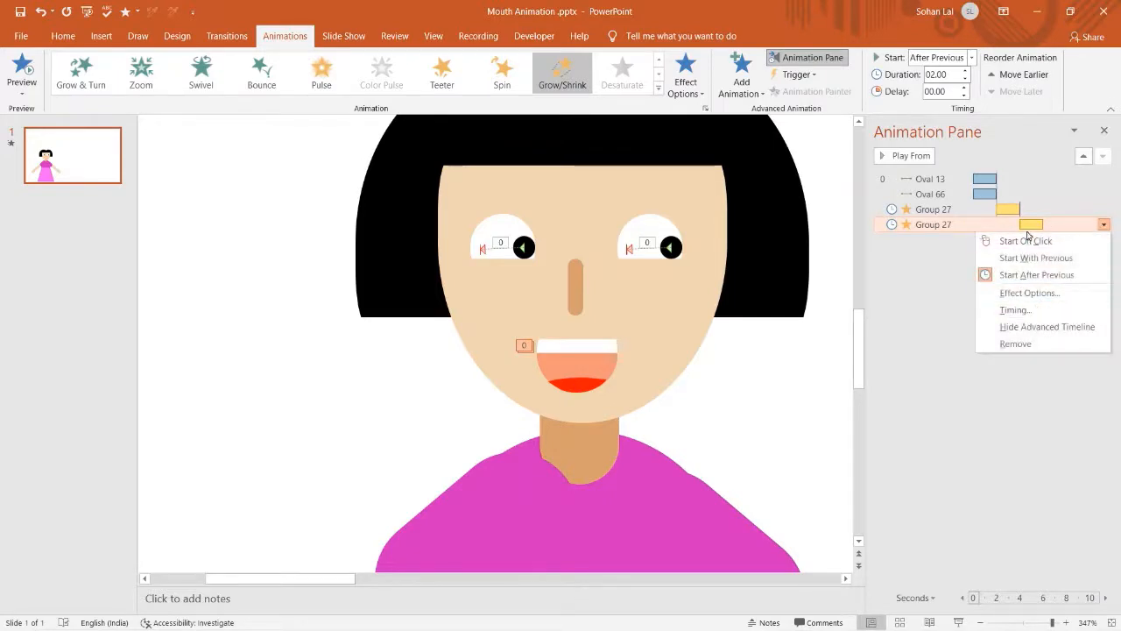
left_click(1013, 208)
left_click_drag(1013, 209, 1019, 209)
left_click(1053, 221)
left_click(1101, 224)
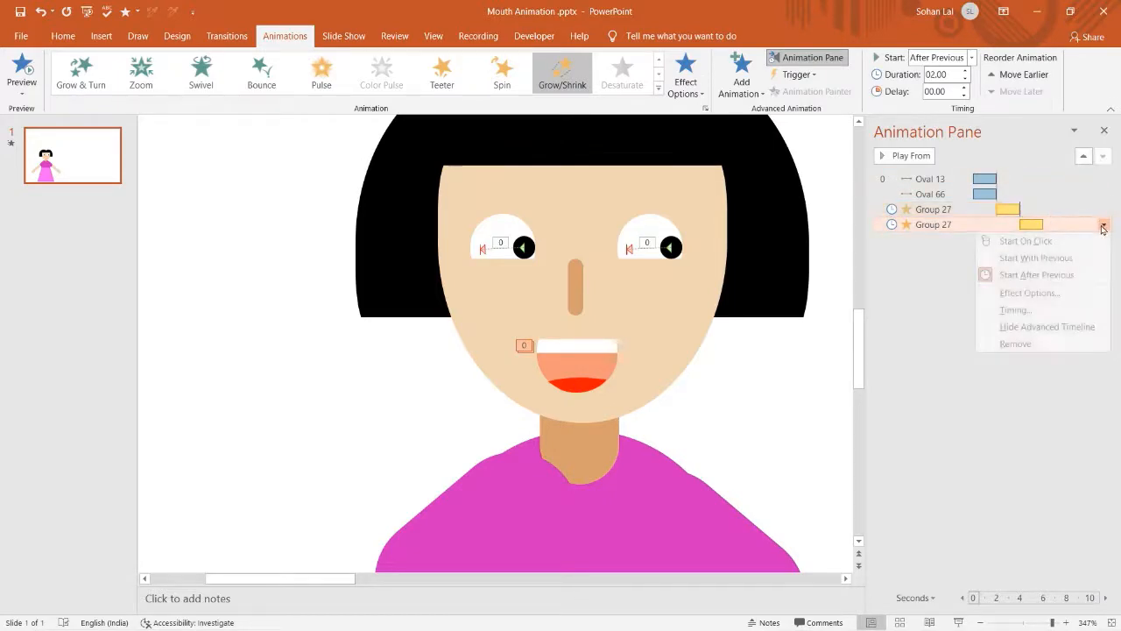
left_click(1019, 308)
left_click(594, 258)
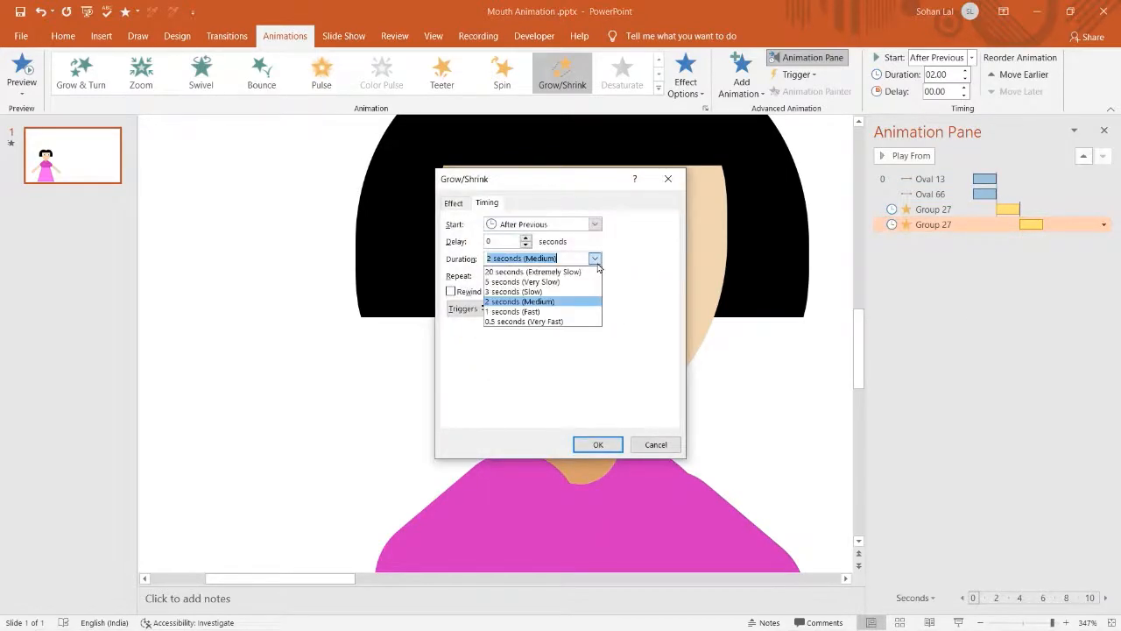
left_click(537, 311)
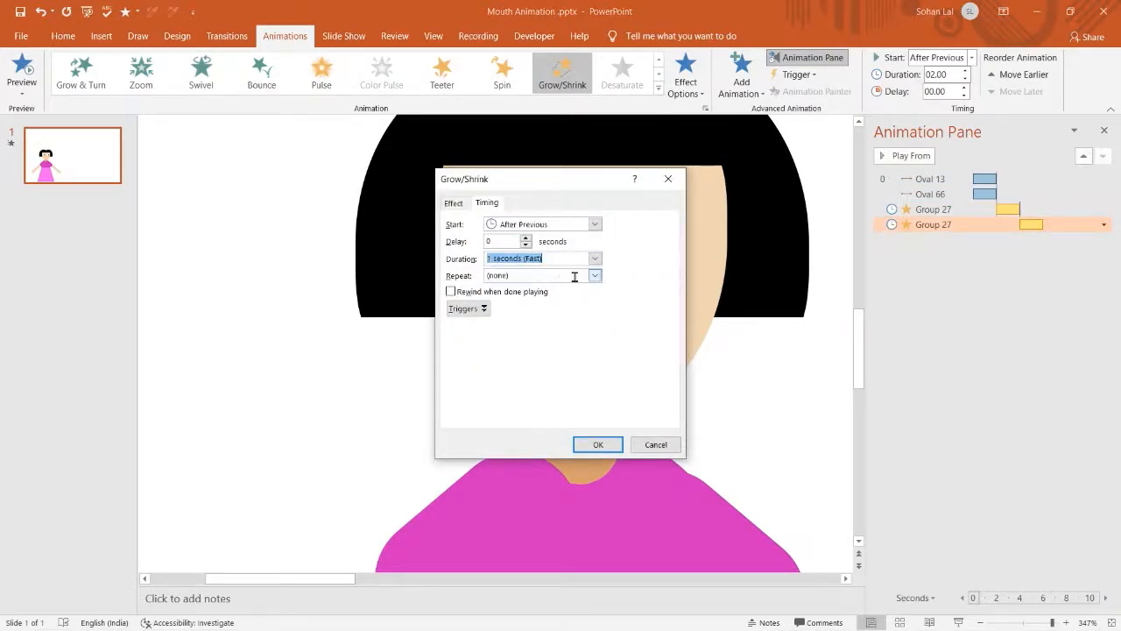
left_click(596, 276)
left_click(492, 302)
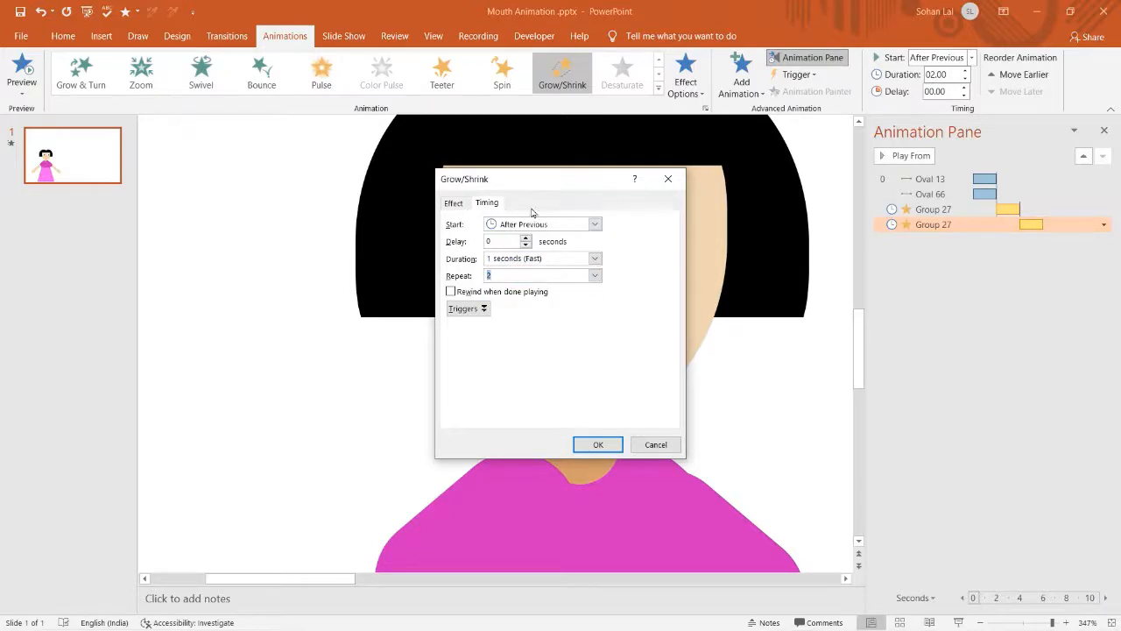
Give the second mouth animation a 1 sec smooth end, auto-reverse and a size of 50% Horizontal, and apply the settings.
left_click(463, 203)
left_click_drag(527, 282, 566, 286)
left_click(454, 332)
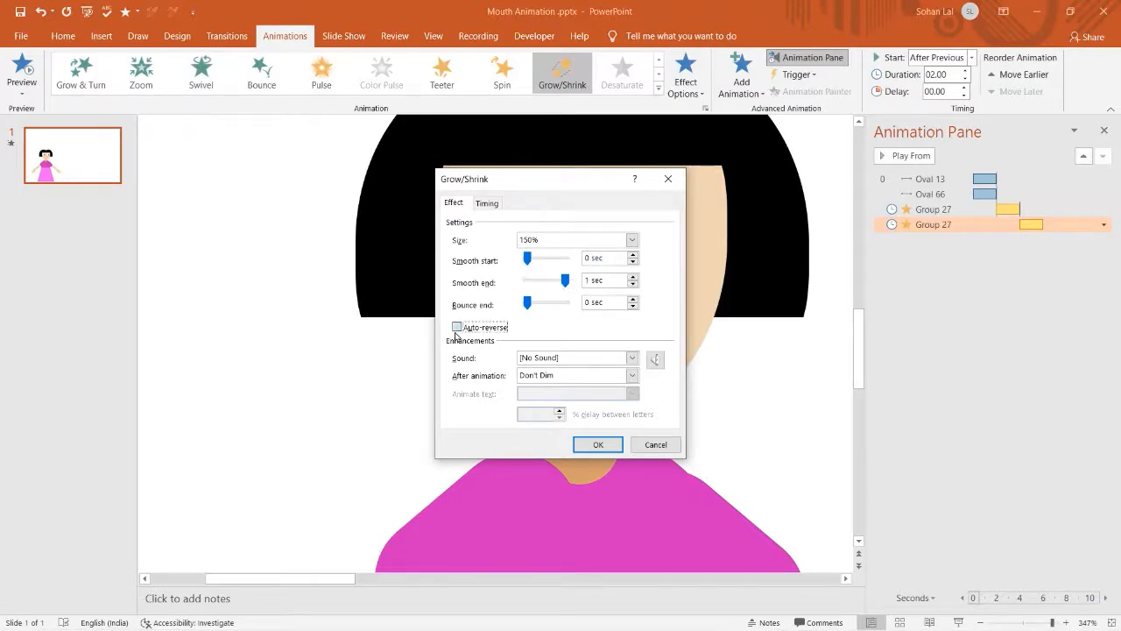
left_click(632, 240)
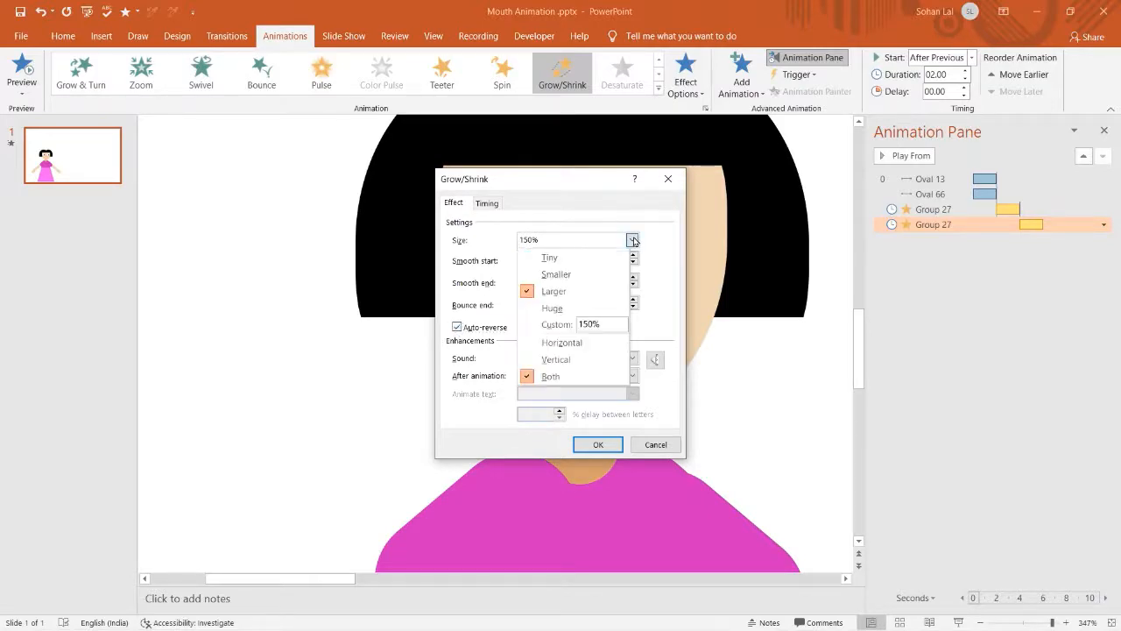
left_click(567, 276)
left_click(632, 240)
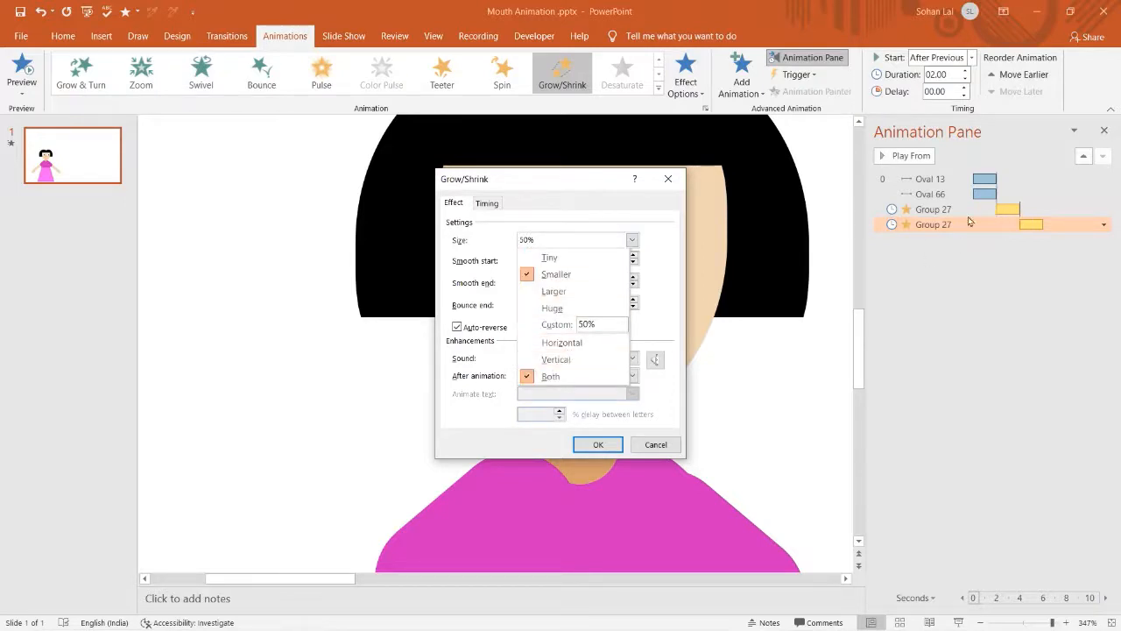
left_click(561, 342)
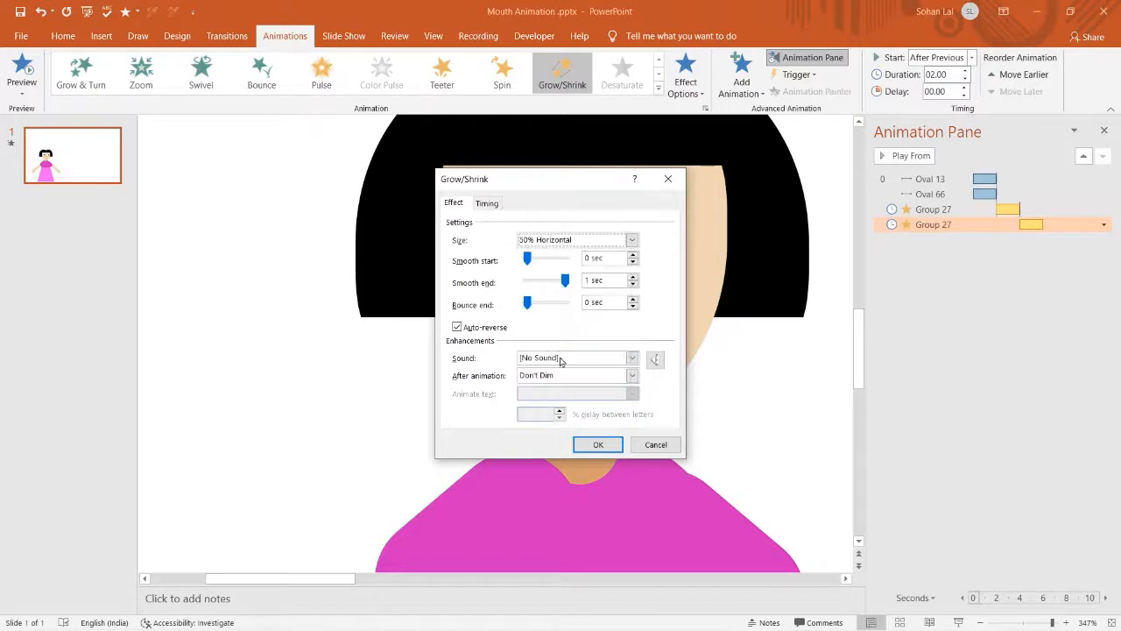
left_click(596, 444)
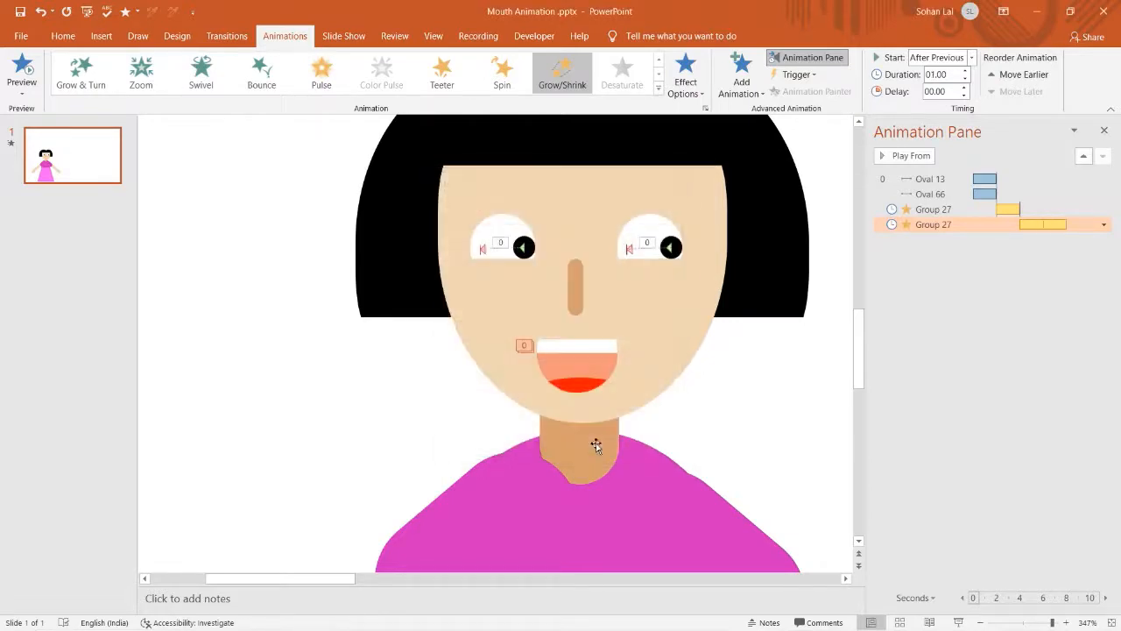
left_click(1103, 226)
left_click(988, 370)
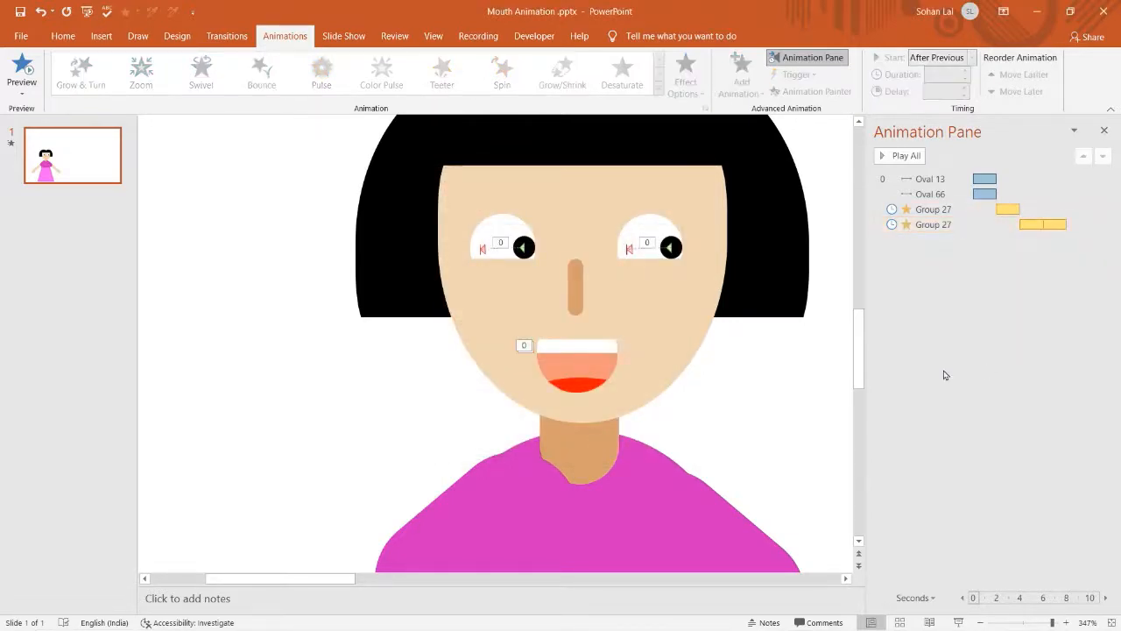
left_click(582, 355)
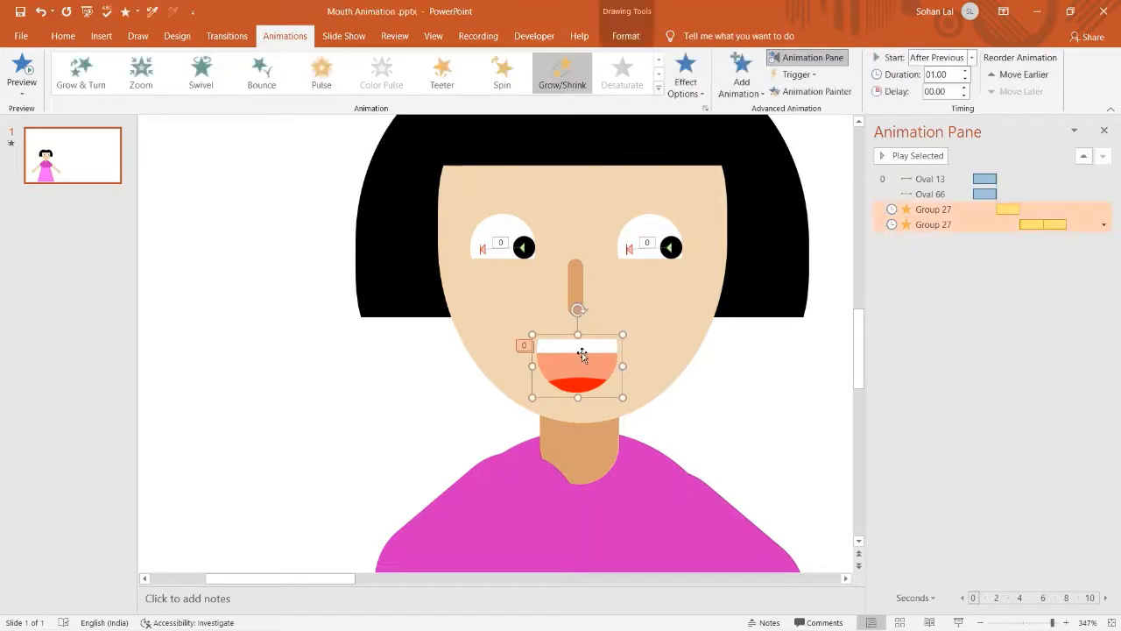
left_click(747, 92)
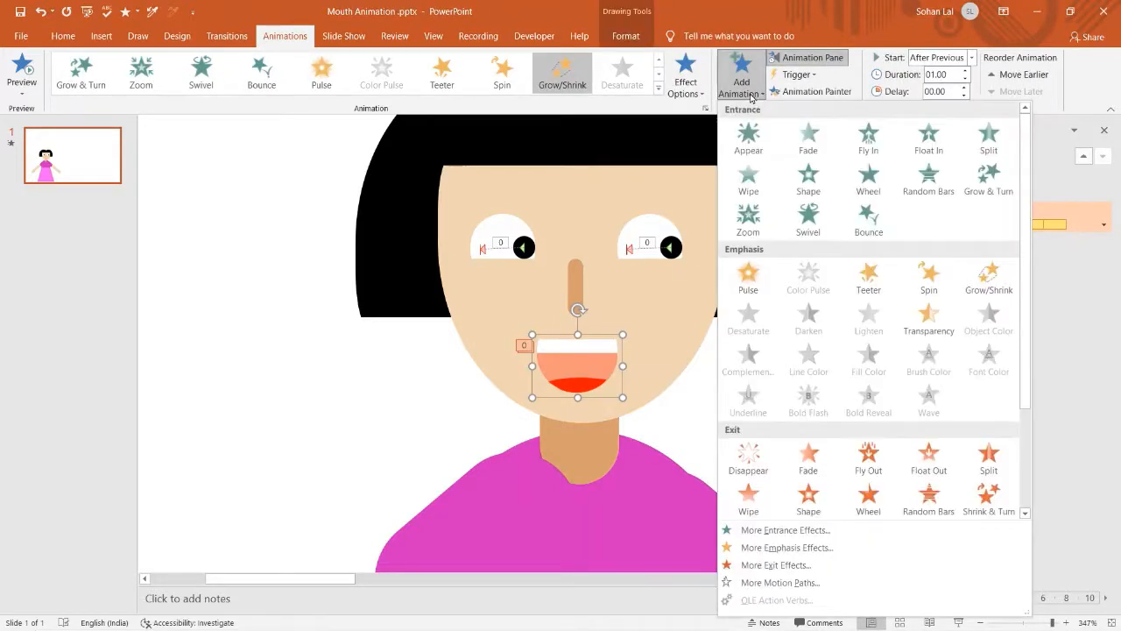
left_click(1079, 331)
left_click(815, 91)
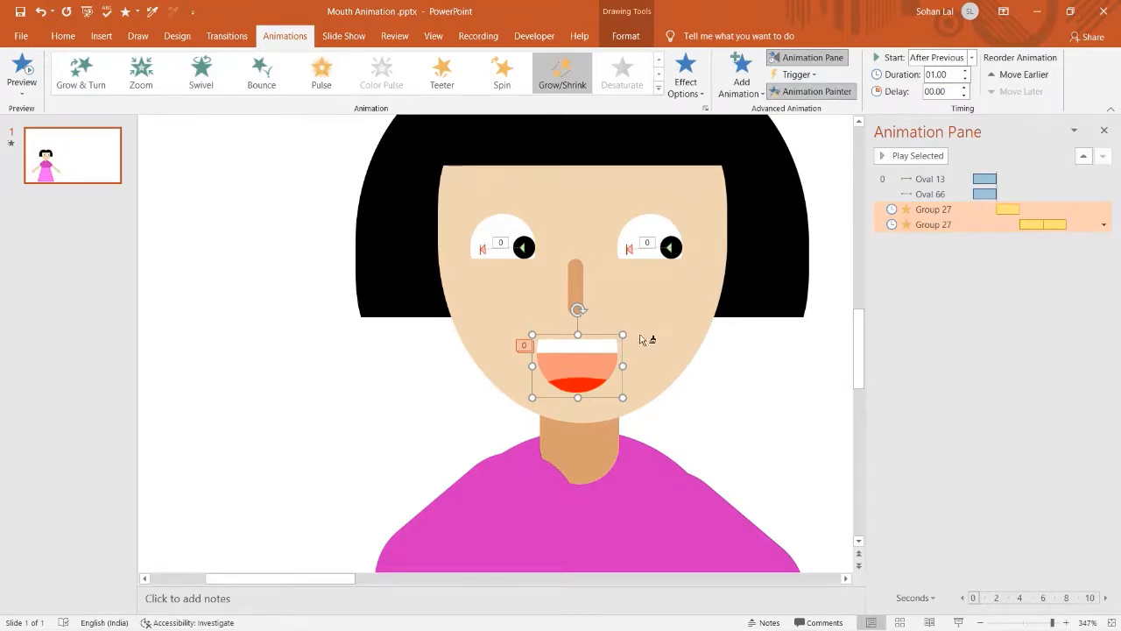
left_click(939, 324)
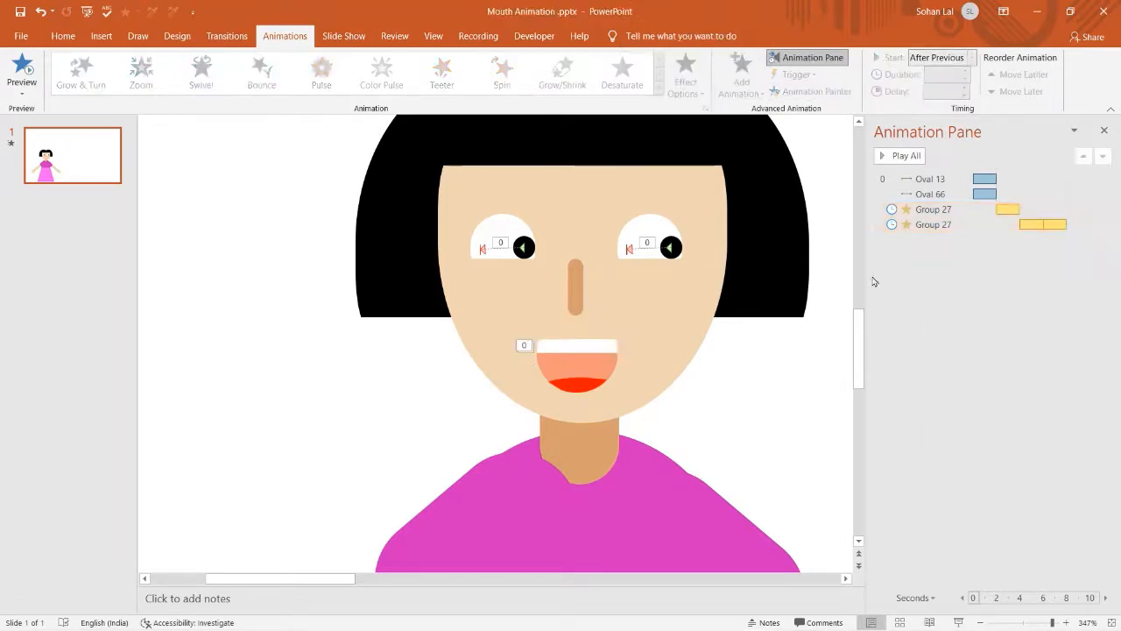
Add a third Grow/Shrink emphasis animation to the mouth and set it to start After Previous.
left_click(569, 348)
left_click(741, 74)
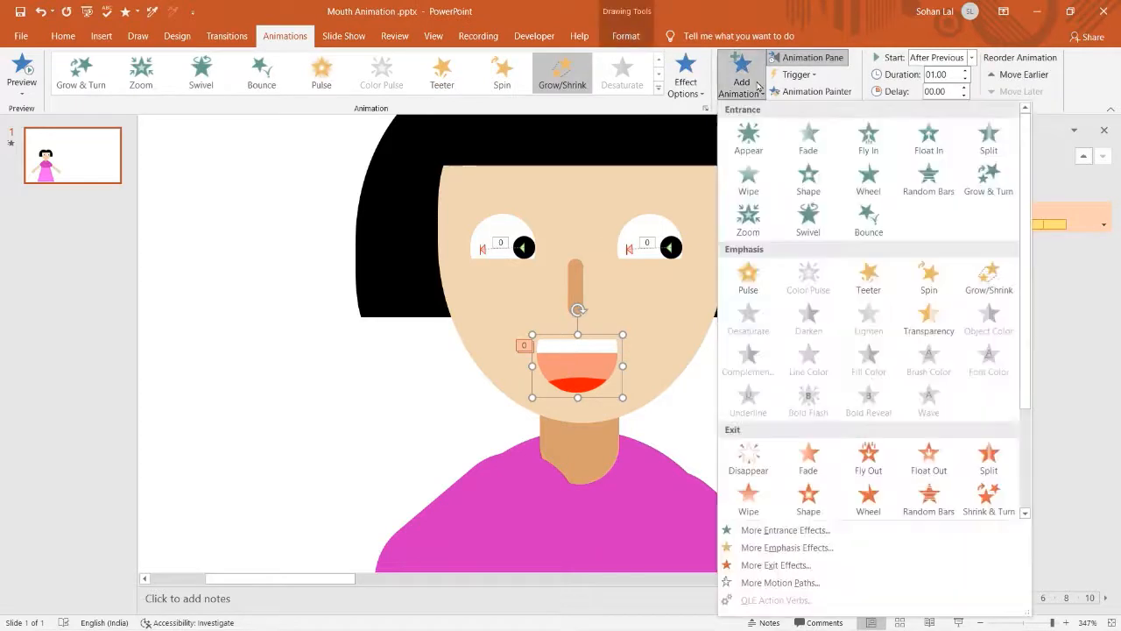
scroll(879, 378, "down", 3)
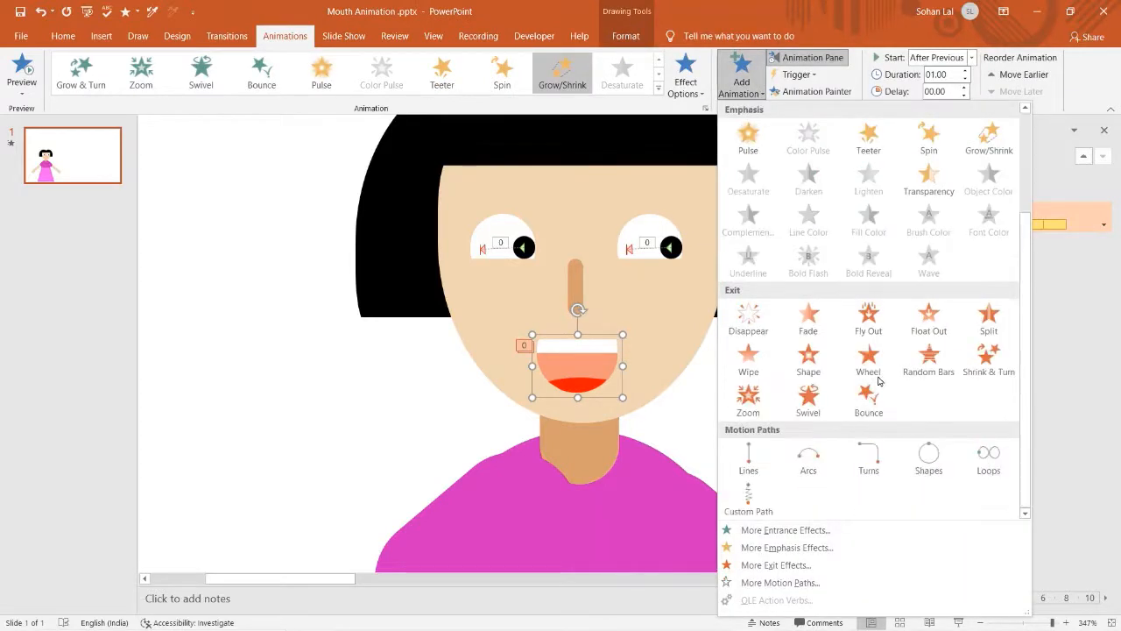
left_click(987, 140)
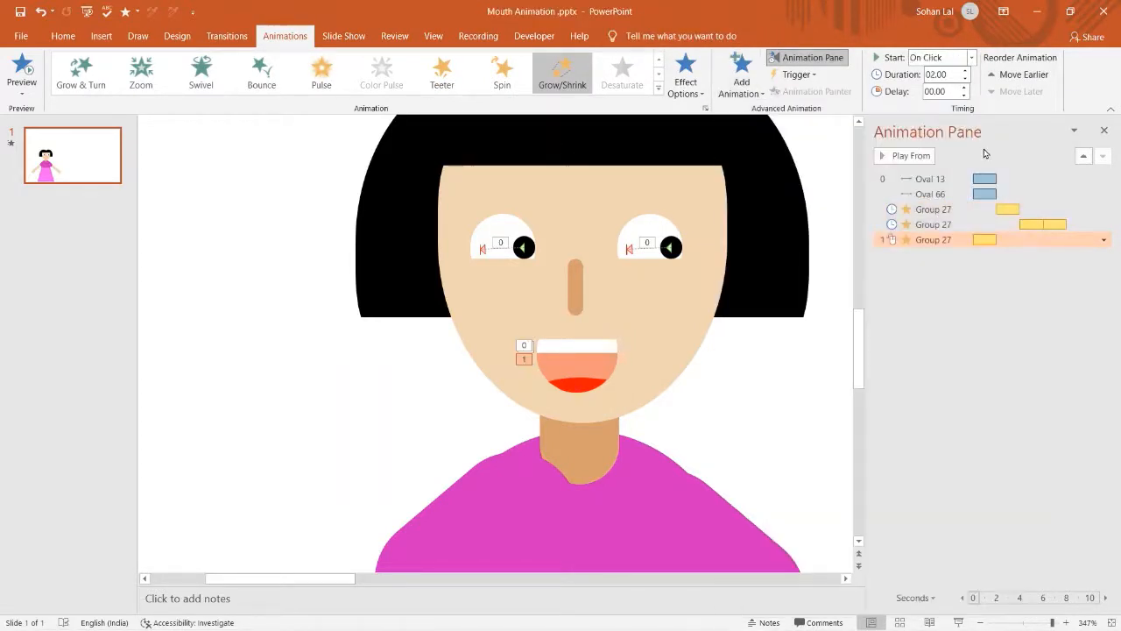
left_click(1103, 239)
left_click(1024, 290)
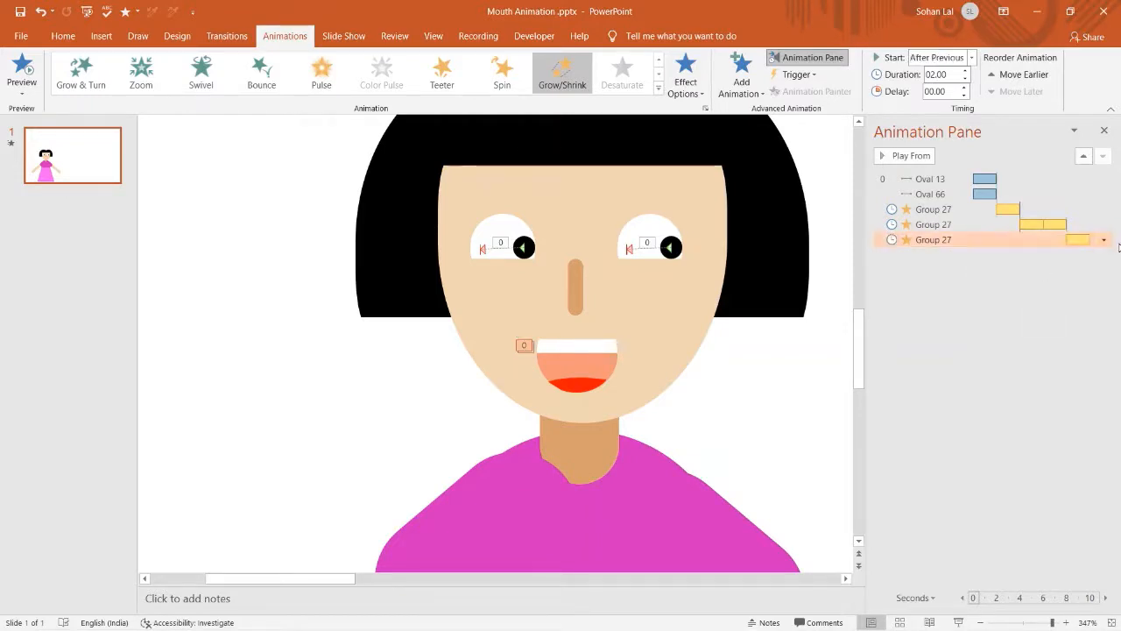
Set the third mouth animation's duration to 1 second.
left_click(1104, 239)
left_click(1014, 243)
double_click(935, 74)
left_click(935, 75)
key("BackSpace")
left_click(1102, 240)
left_click(1013, 325)
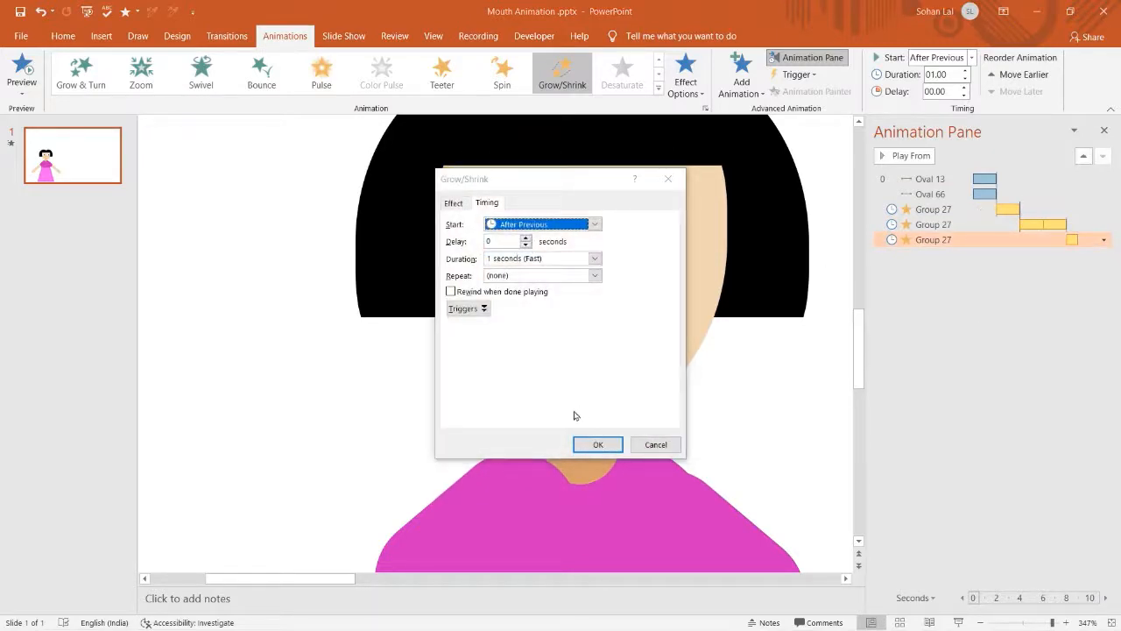
left_click(649, 444)
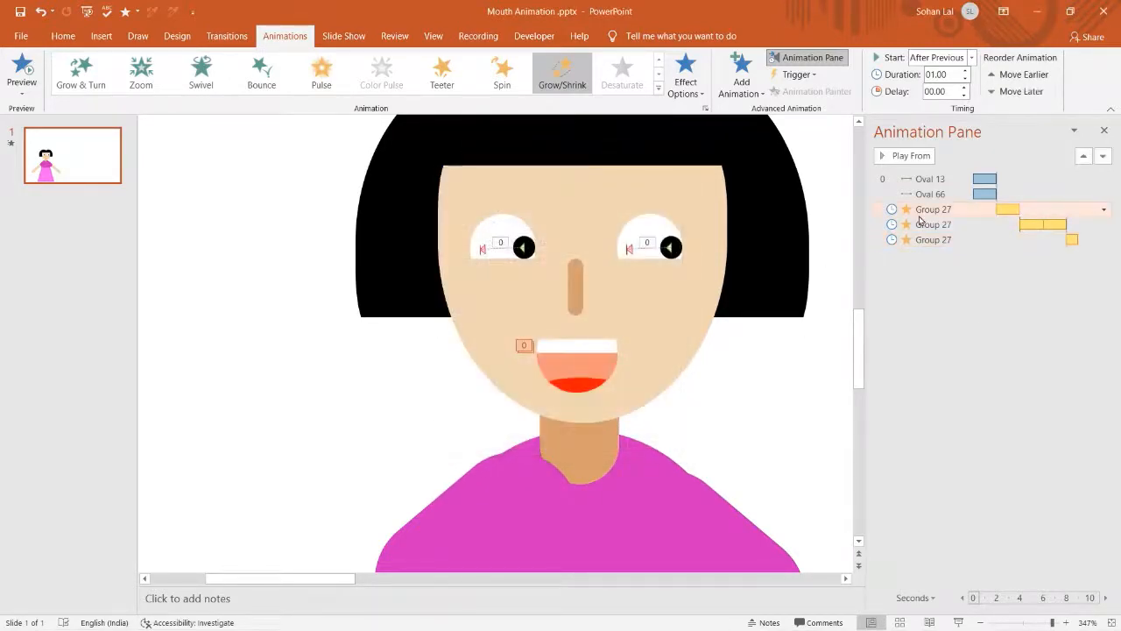
left_click(917, 210)
left_click(1105, 243)
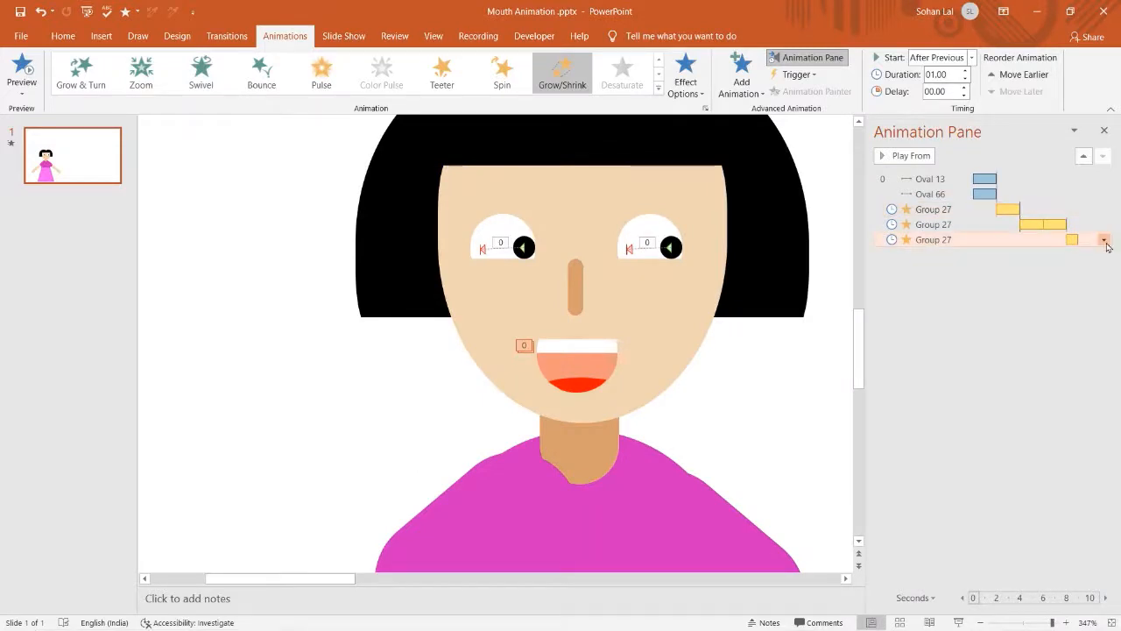
Set the third mouth animation's Grow/Shrink size to Smaller, 50% Vertical.
left_click(1104, 240)
left_click(1014, 326)
left_click(593, 275)
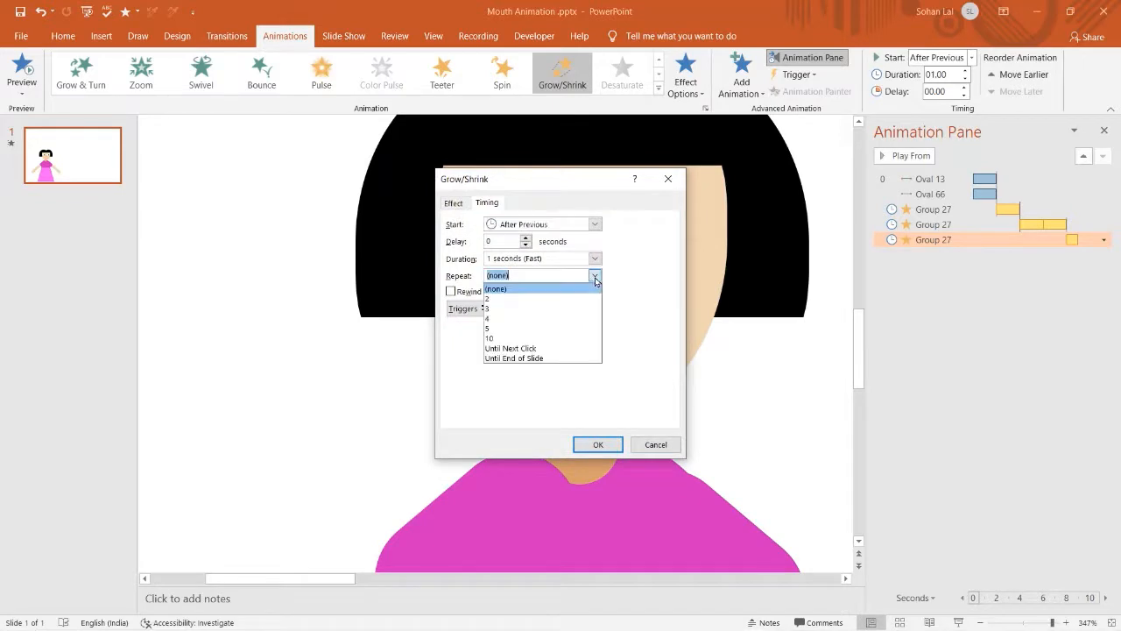
left_click(666, 308)
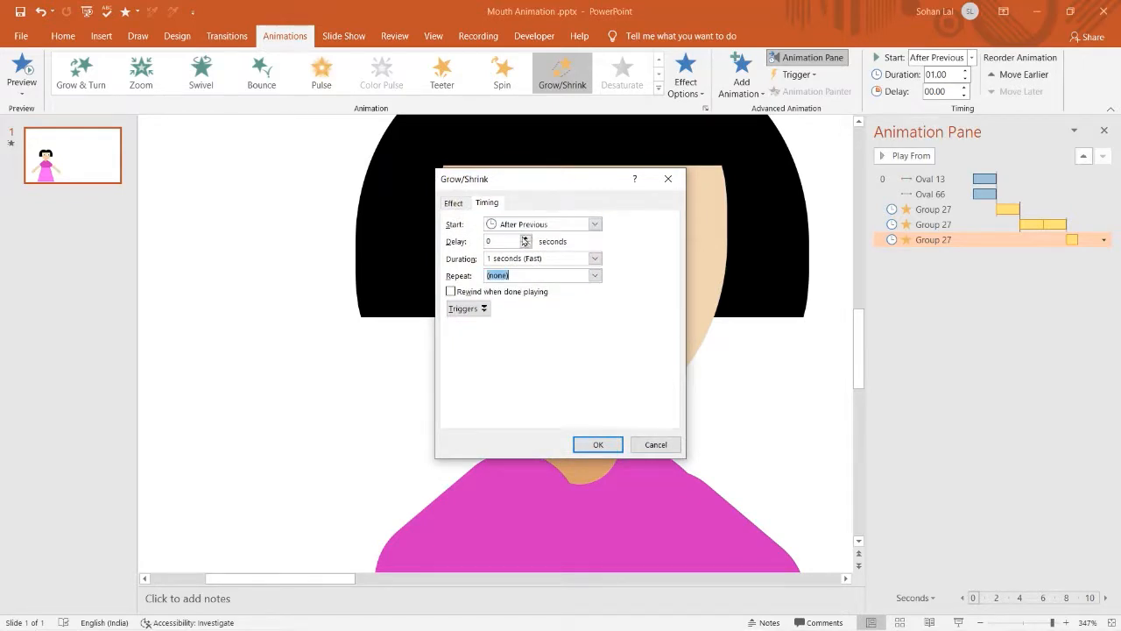
left_click(454, 202)
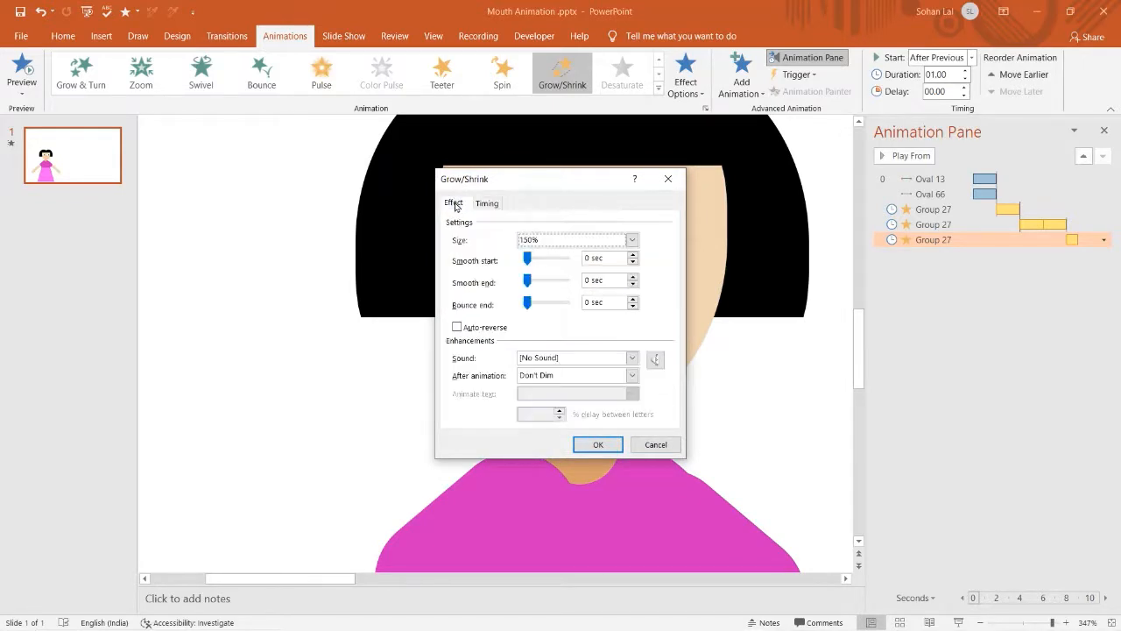
left_click(633, 241)
left_click(567, 275)
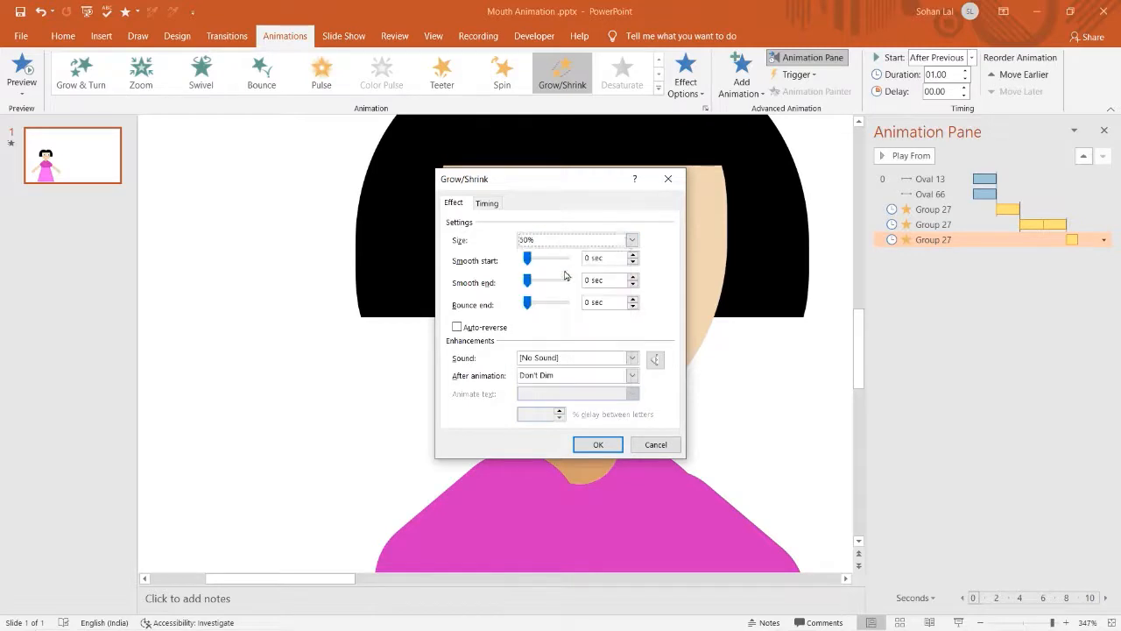
left_click(633, 240)
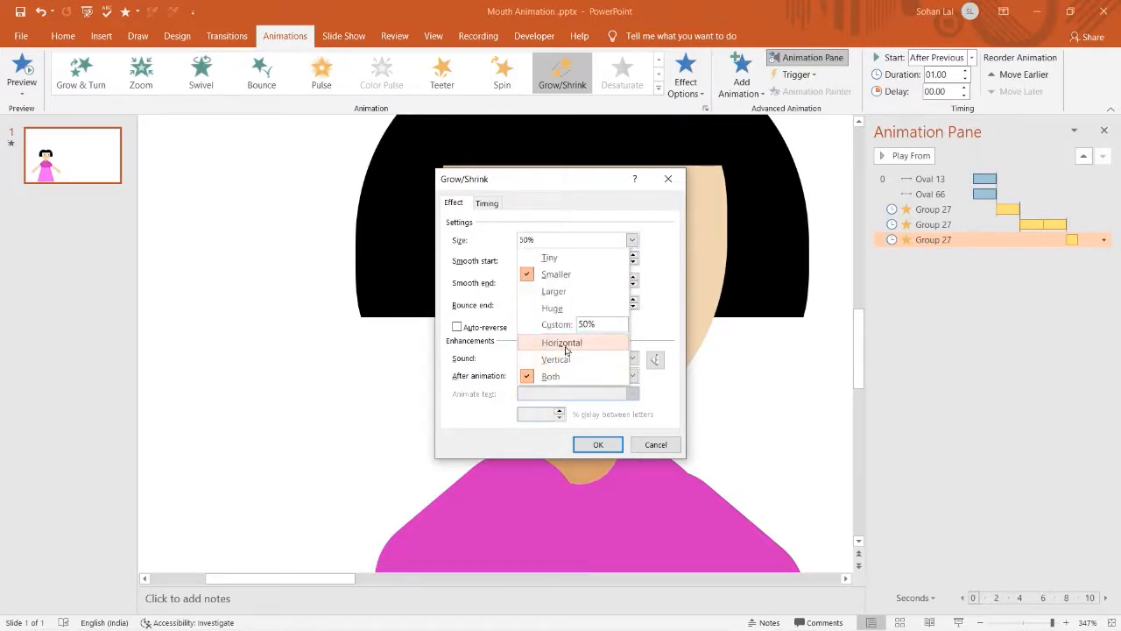
left_click(561, 342)
left_click(632, 240)
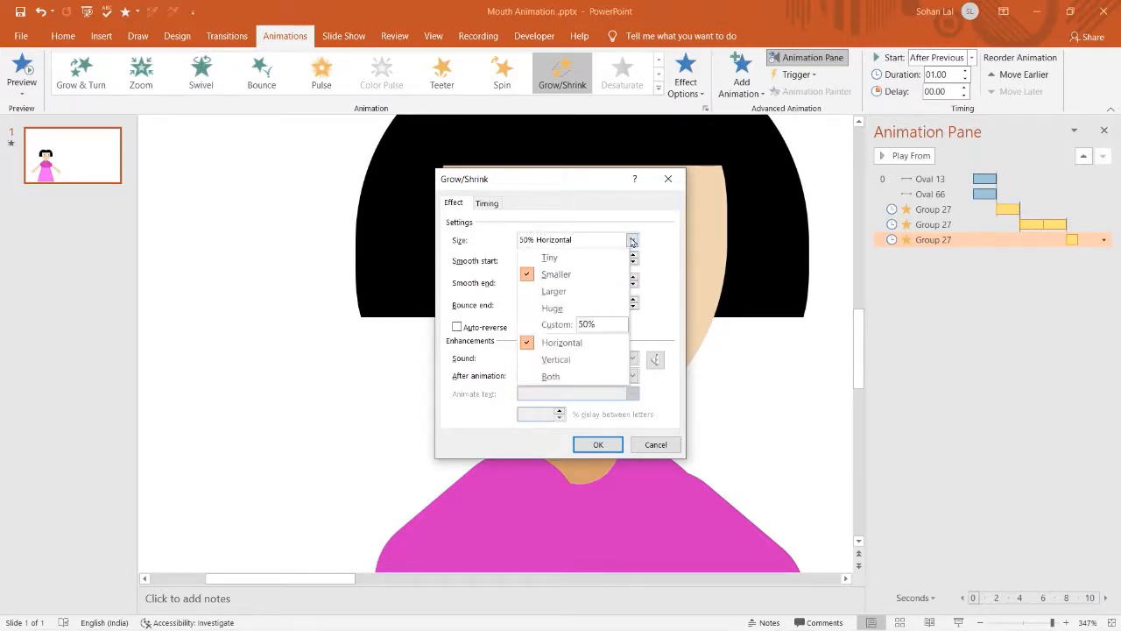
left_click(555, 361)
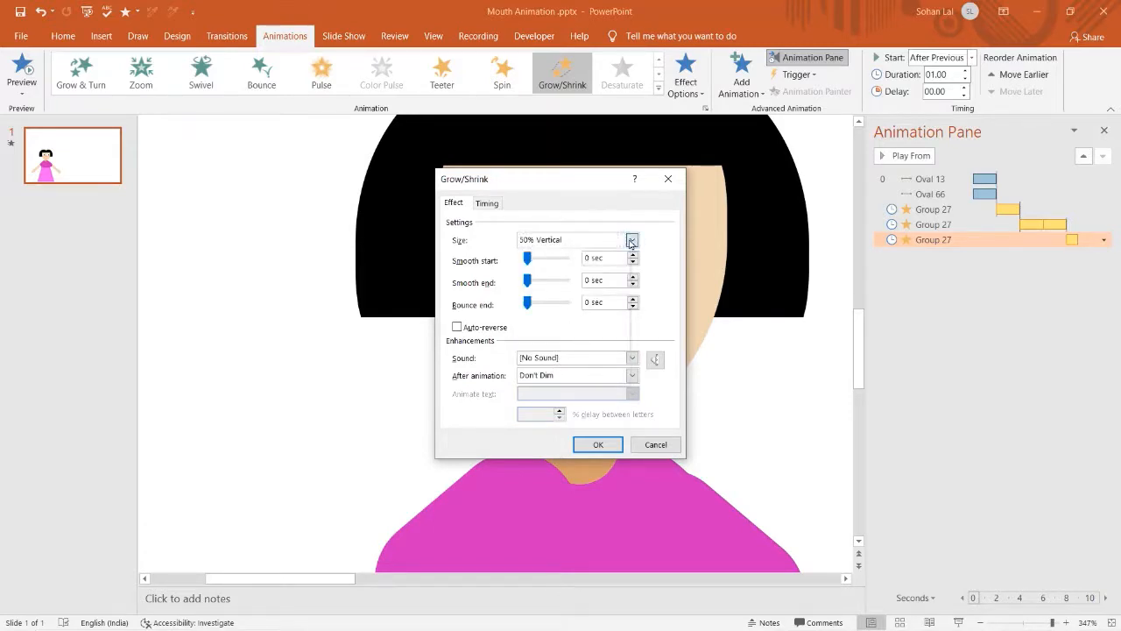
left_click(632, 240)
left_click(659, 329)
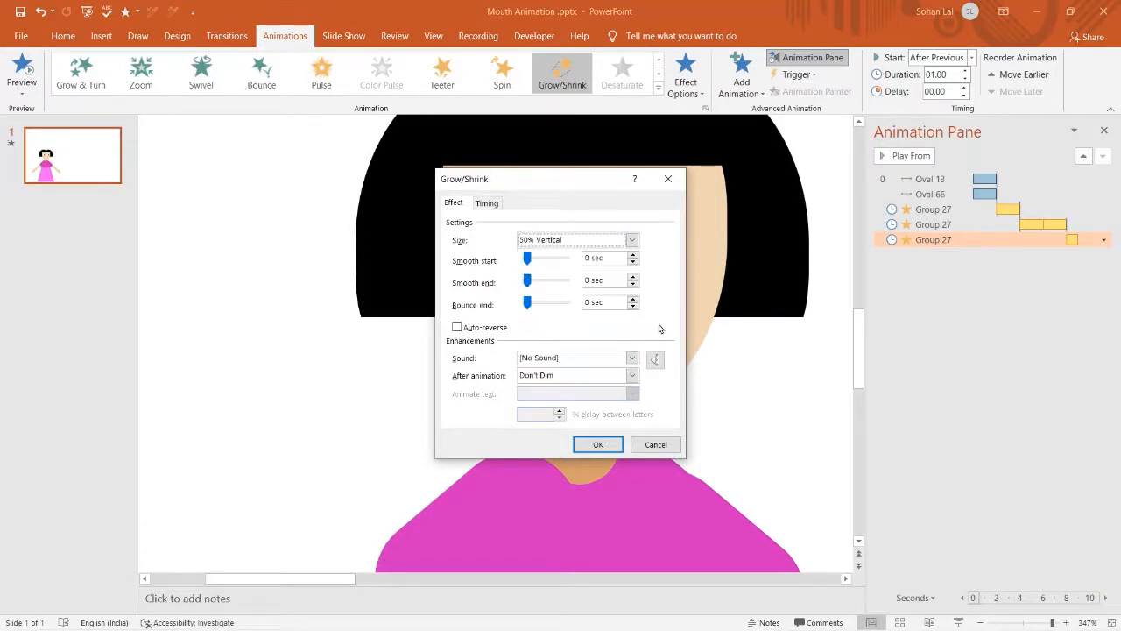
Enable auto-reverse and a 0.2 sec smooth end for the third mouth animation, and apply the settings.
left_click(489, 328)
left_click_drag(534, 281, 542, 280)
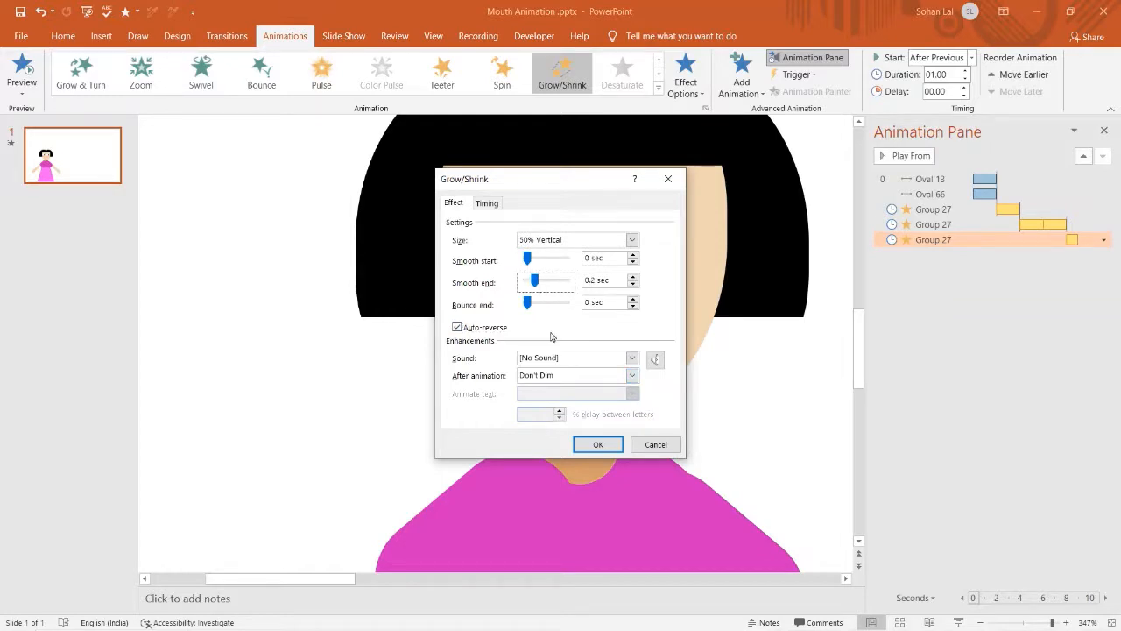
left_click(601, 446)
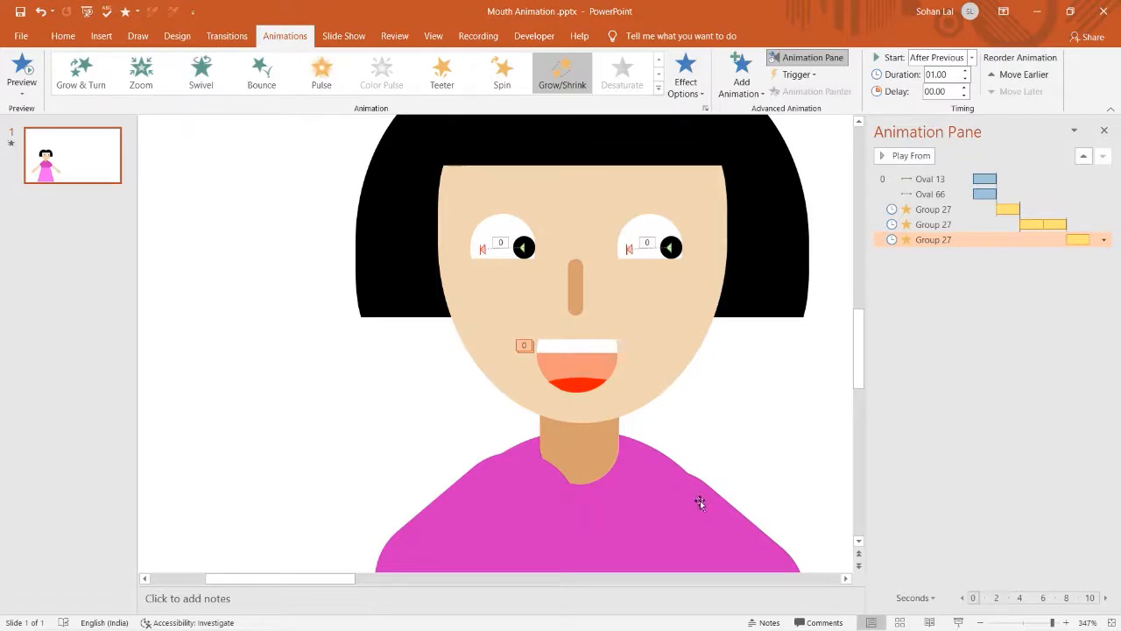
Preview the girl's animation as a slide show under the screen magnifier, then exit the show and close the magnifier.
key("super+plus")
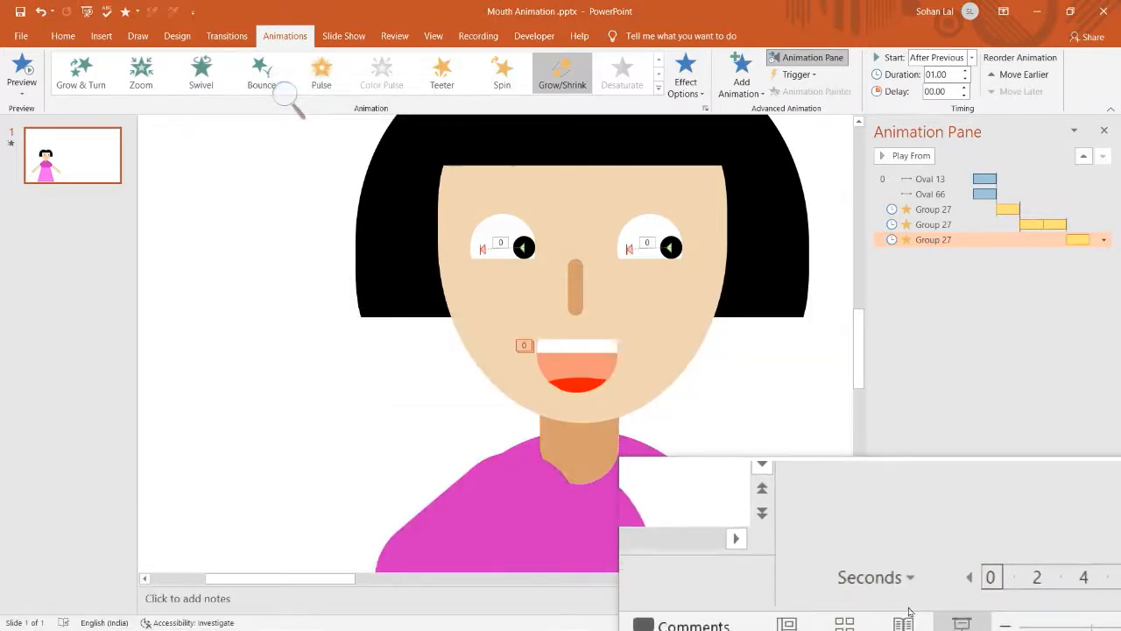
left_click(947, 618)
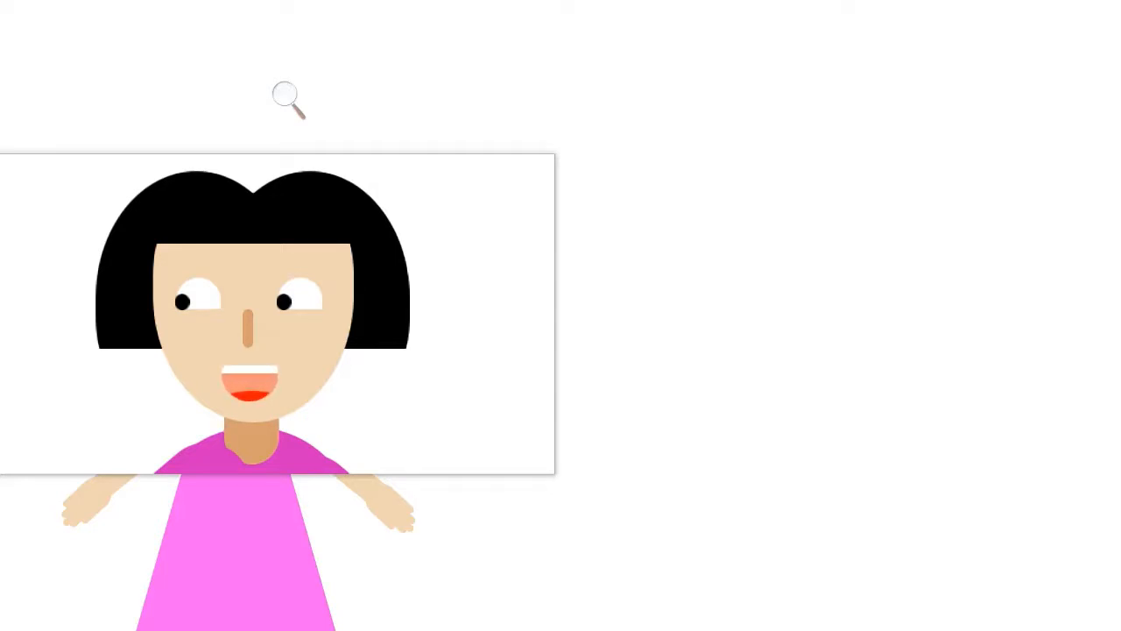
key("Escape")
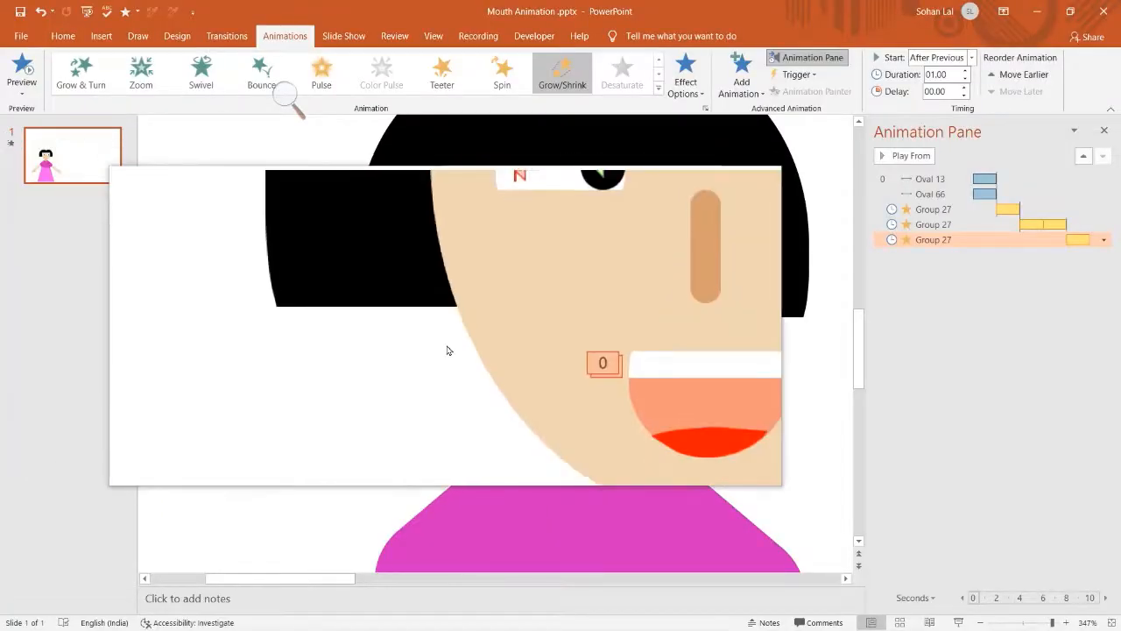
left_click(285, 96)
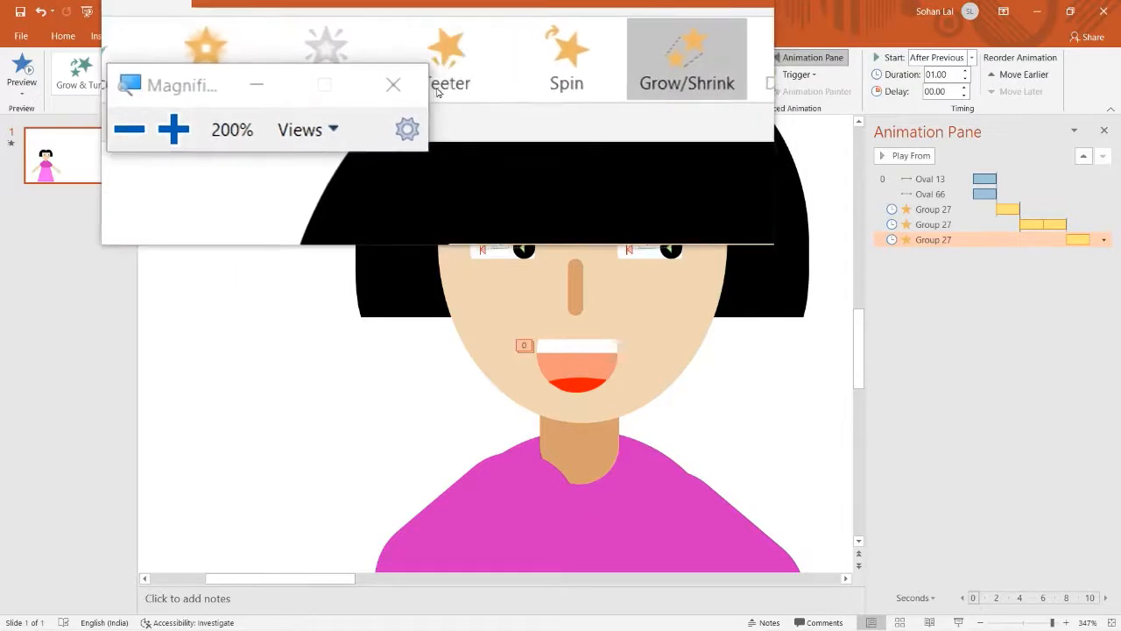
left_click(413, 89)
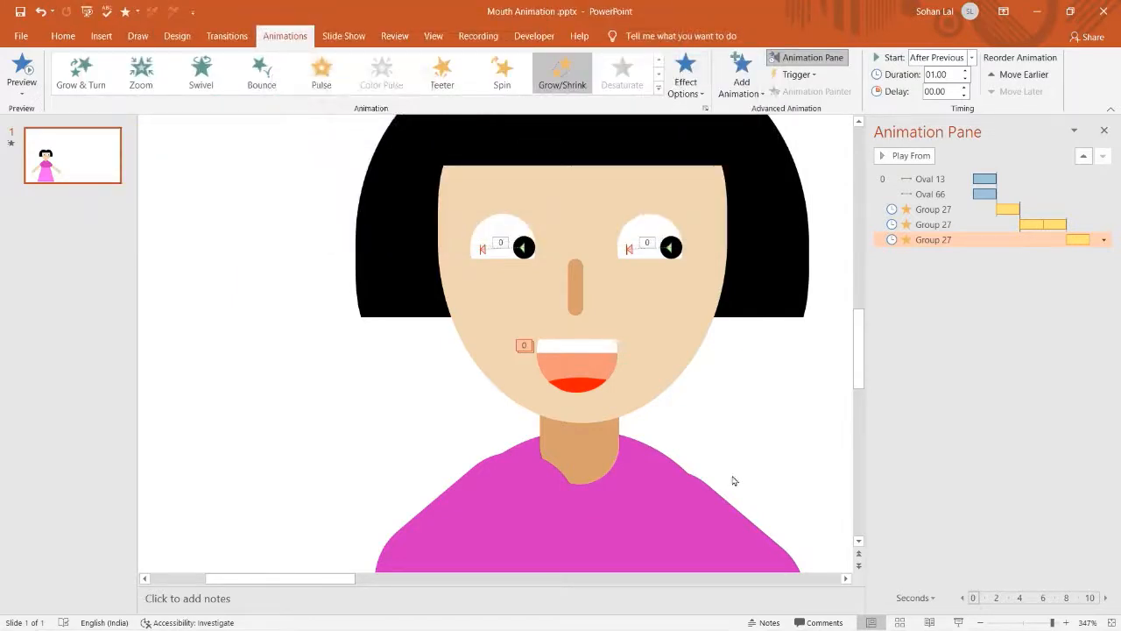
Shorten the duration of each of the three mouth animations to 0.75 seconds.
left_click(1034, 209)
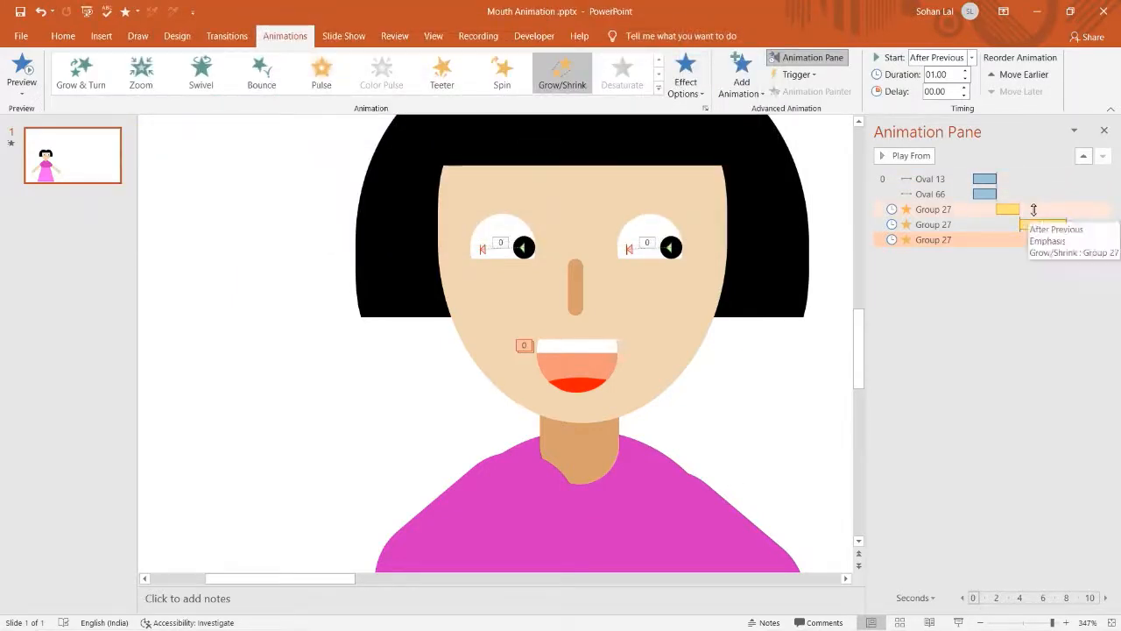
left_click(964, 79)
left_click(1032, 226)
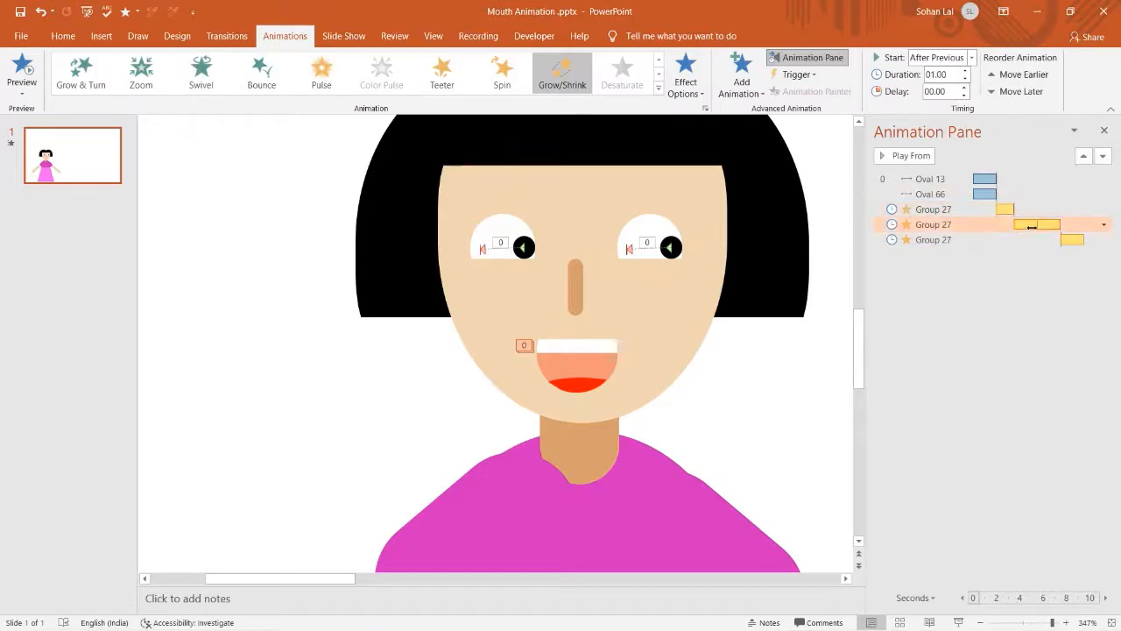
left_click(964, 78)
left_click(1060, 241)
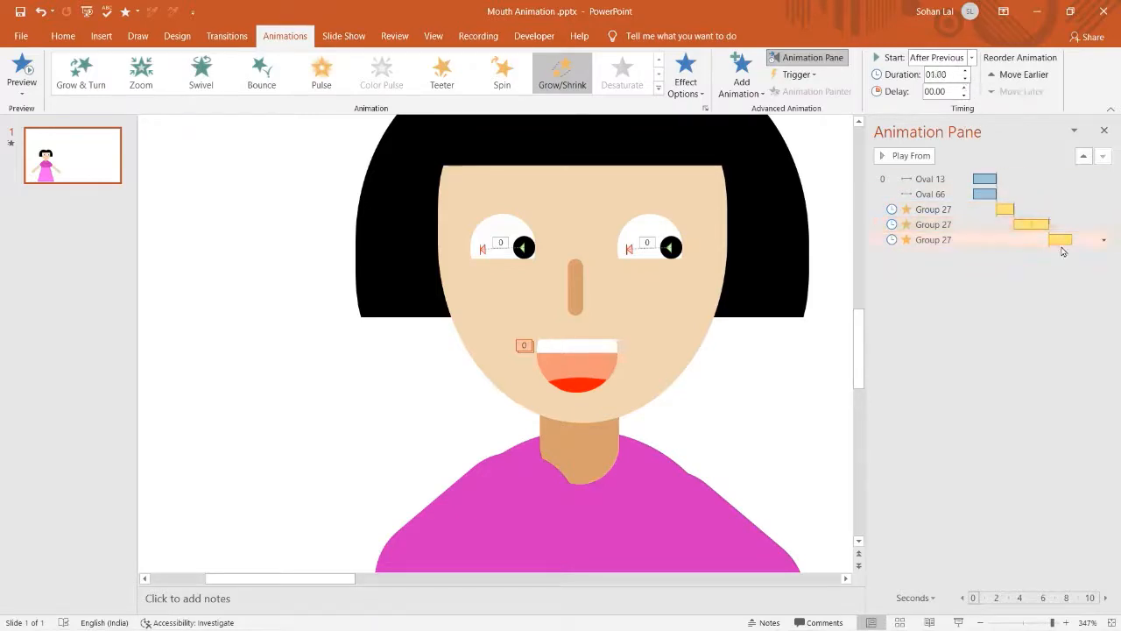
left_click(1009, 344)
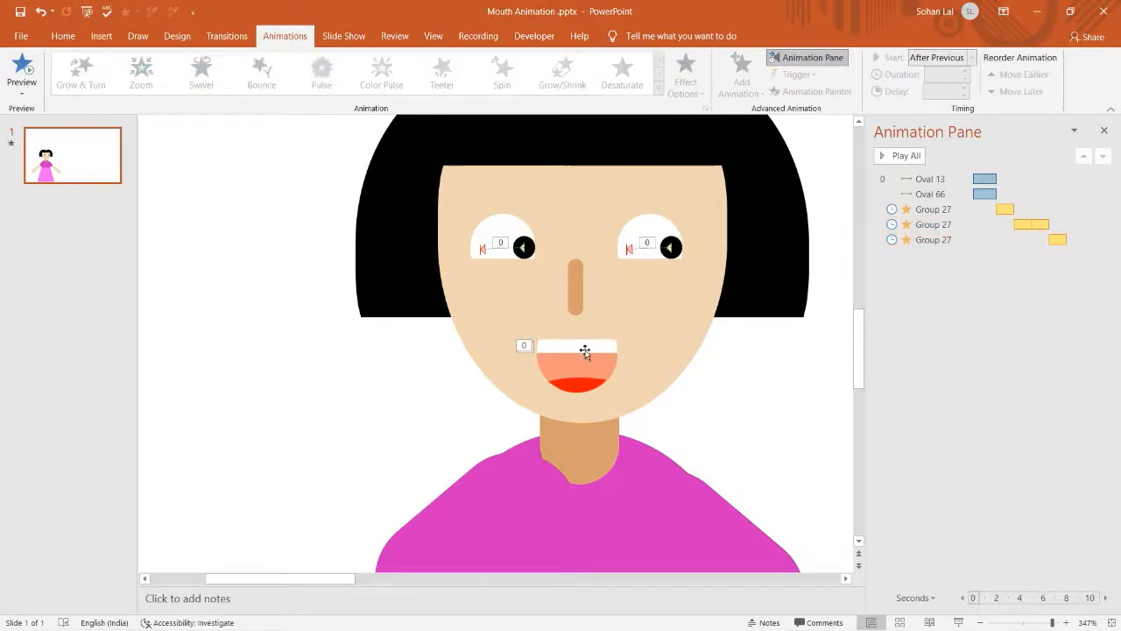
Add a fourth Grow/Shrink emphasis animation to the mouth and set it to start After Previous.
left_click(585, 351)
left_click(742, 82)
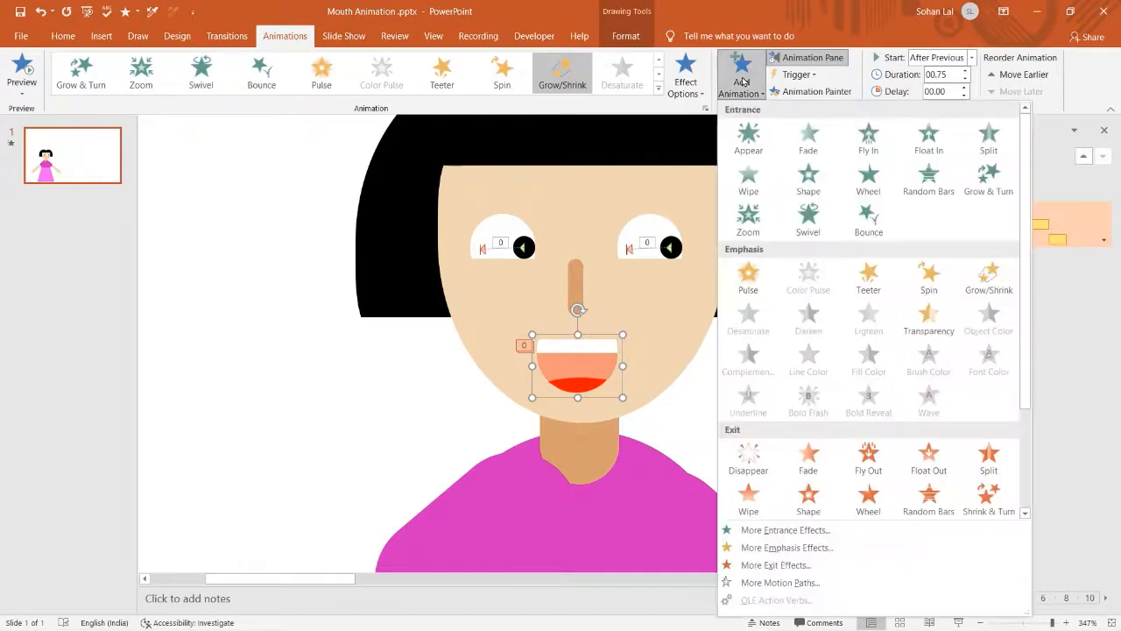
left_click(989, 279)
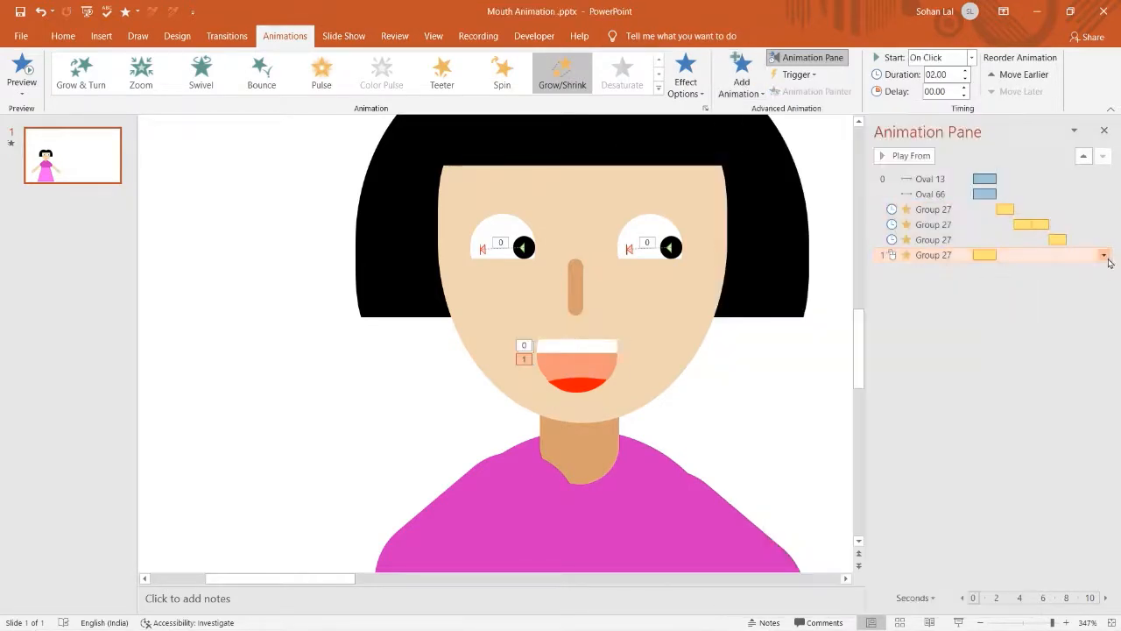
left_click(1104, 255)
left_click(1031, 311)
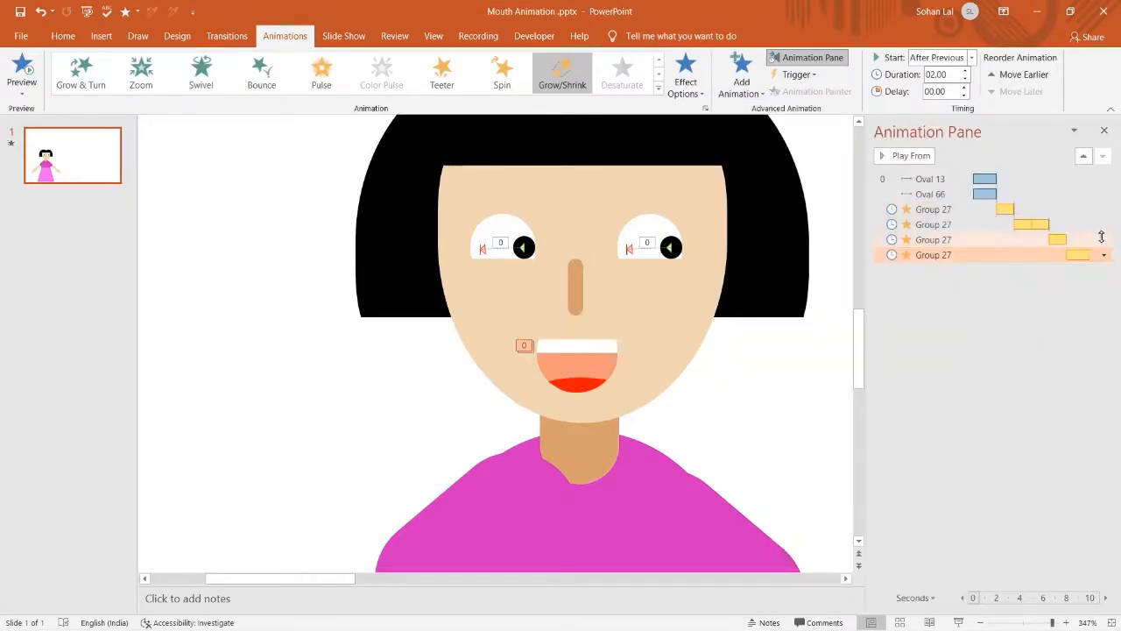
Set the fourth mouth animation's duration to 0.75 seconds.
left_click(945, 75)
type("0.75")
key("Return")
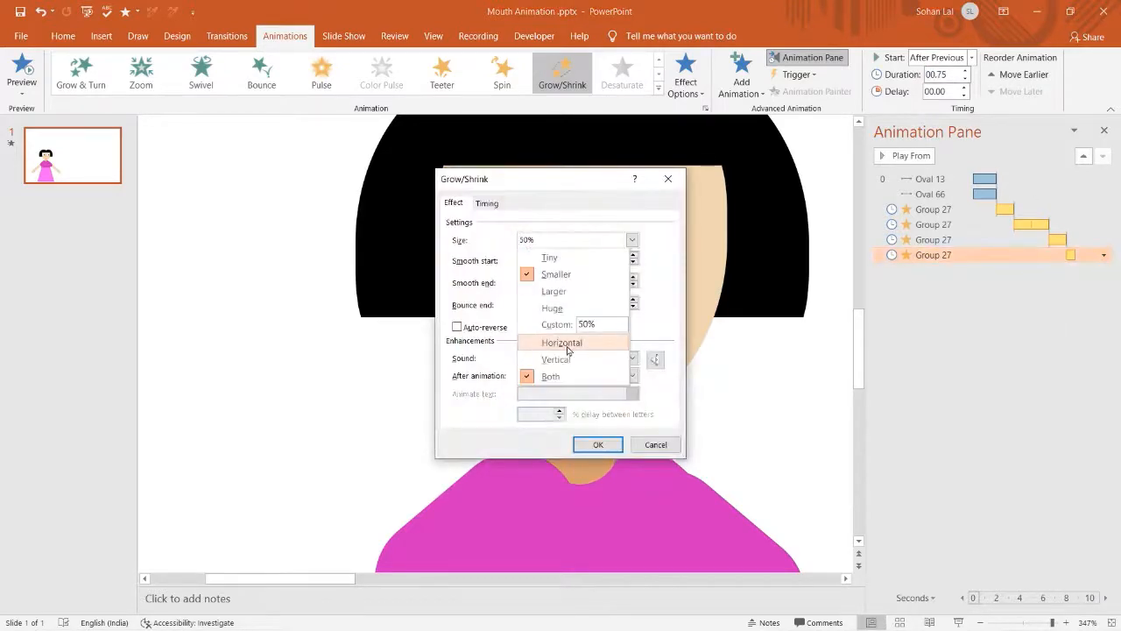
Make the fourth mouth animation scale horizontally, and set the fifth to start After Previous with a 1-second duration and a smooth end.
left_click(567, 342)
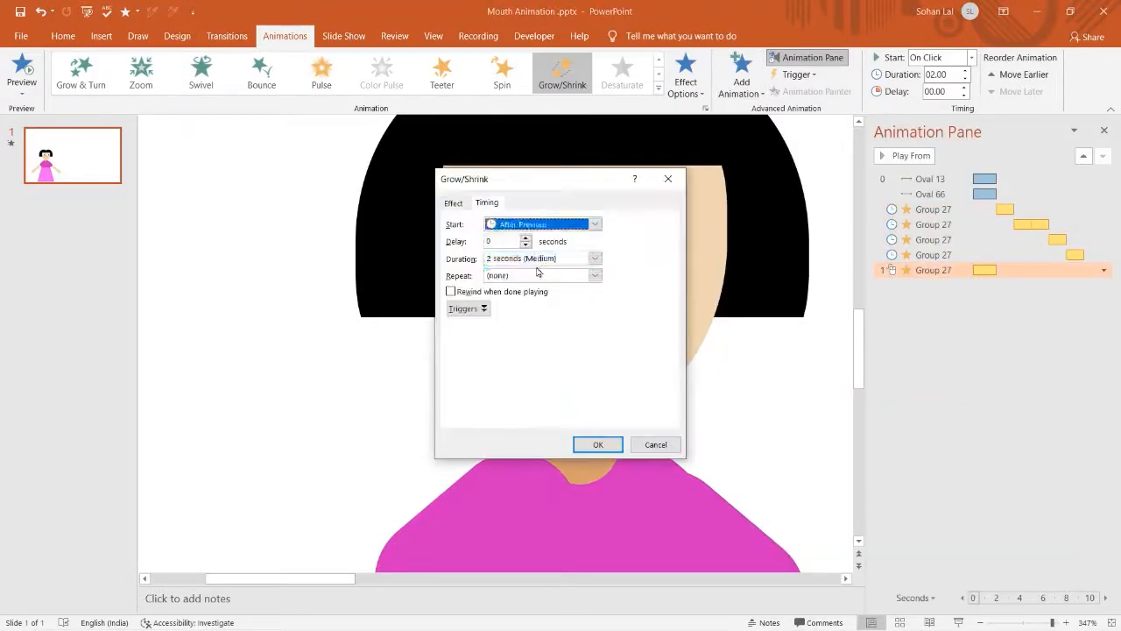
left_click(538, 258)
left_click(538, 275)
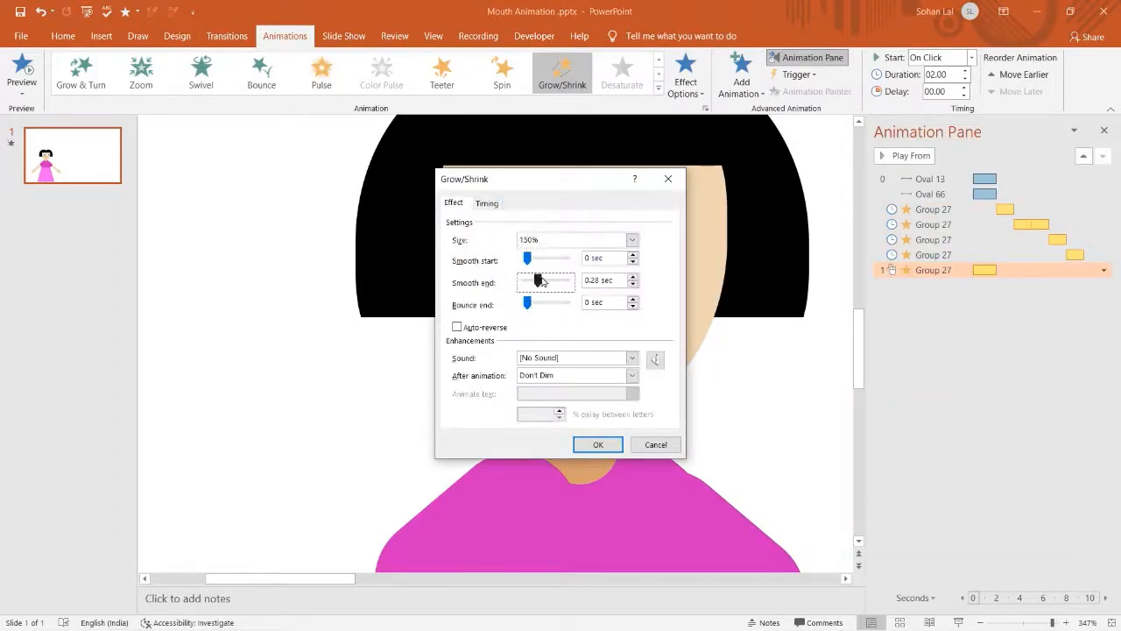
left_click(569, 239)
left_click(663, 382)
left_click(598, 445)
Preview the girl's animation as a slide show twice, exiting the show each time.
left_click(529, 500)
left_click(958, 622)
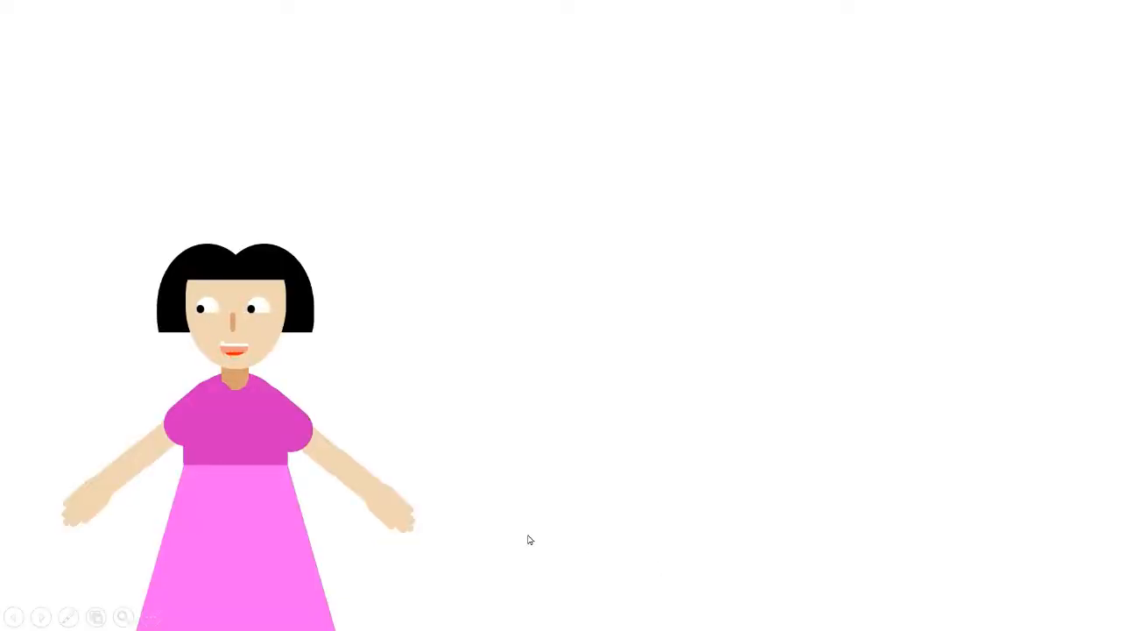
key("Escape")
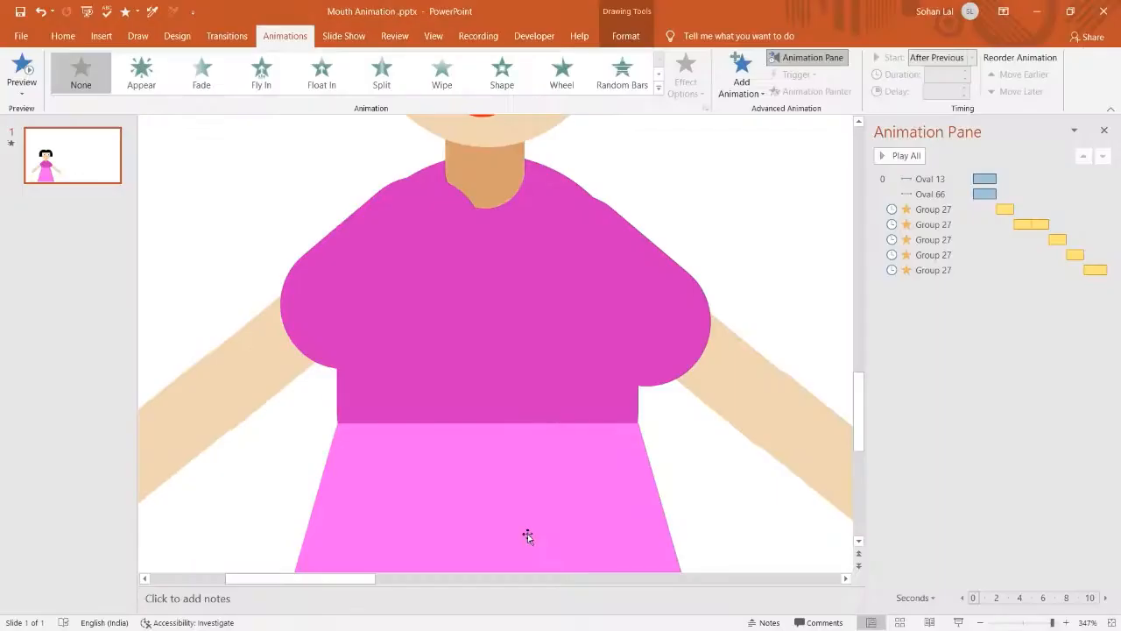
left_click(958, 622)
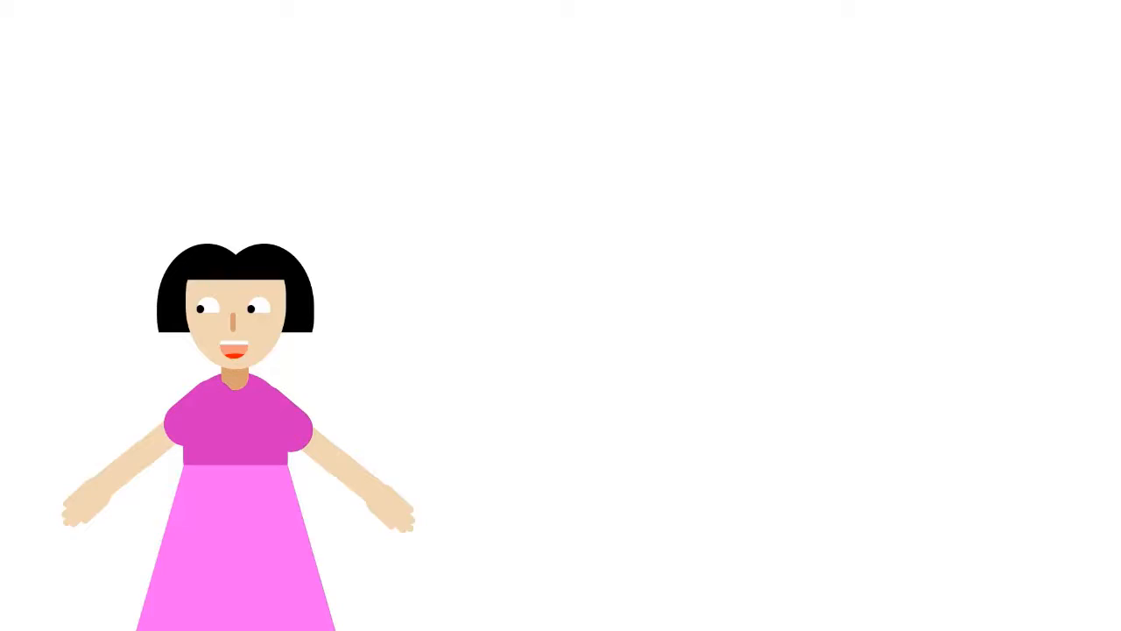
key("Escape")
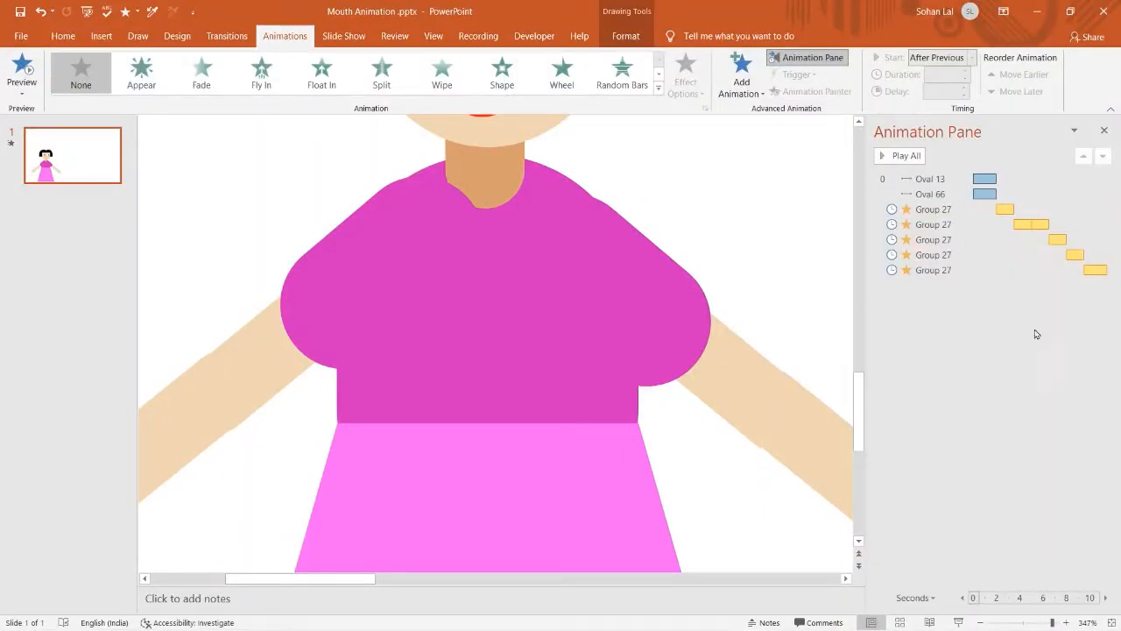
left_click(975, 375)
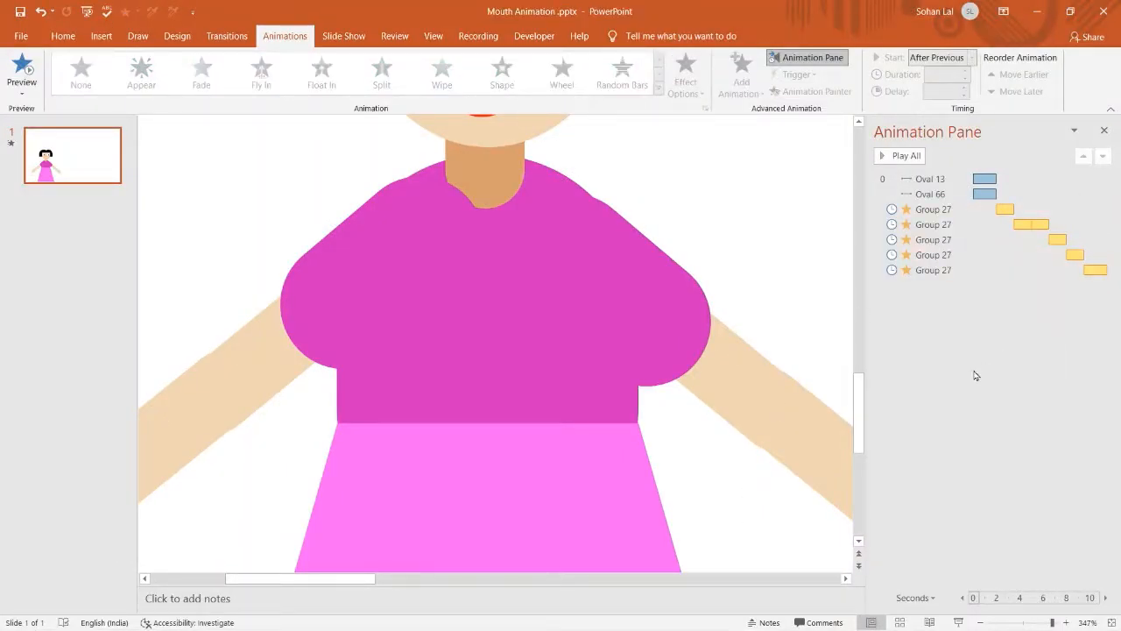
left_click(931, 255)
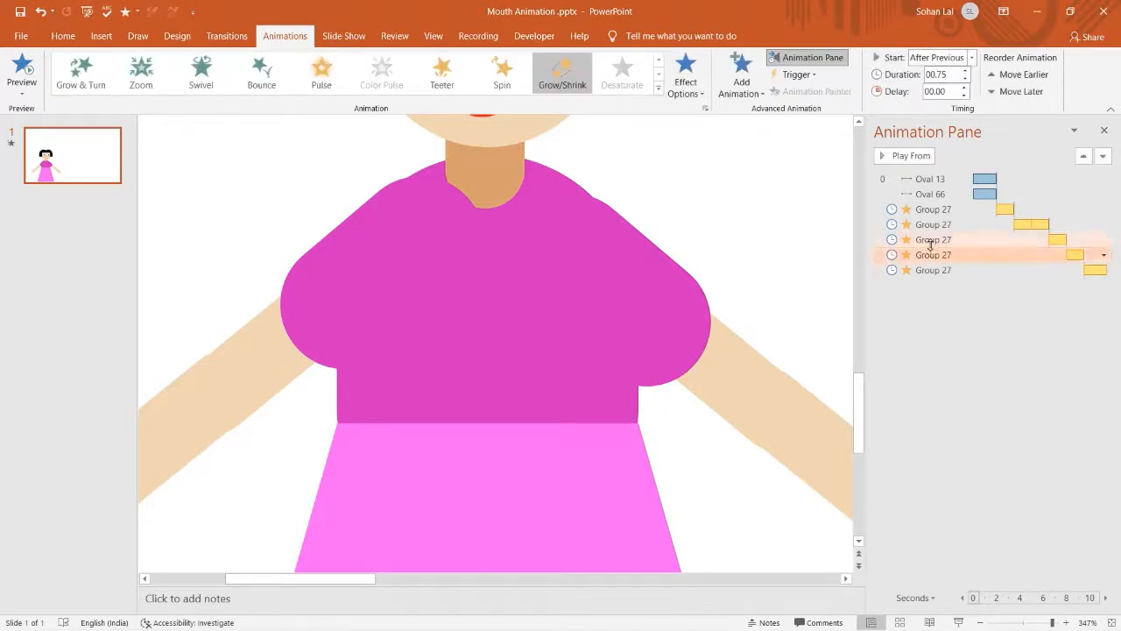
left_click(930, 239, "shift")
left_click(930, 210, "shift")
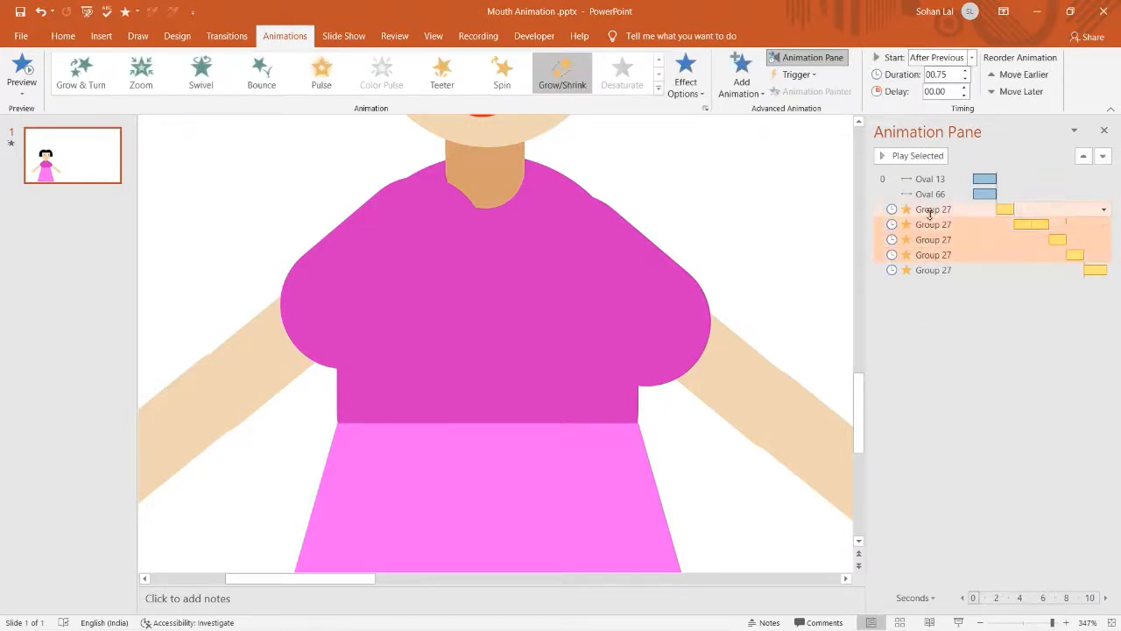
left_click(943, 271, "shift")
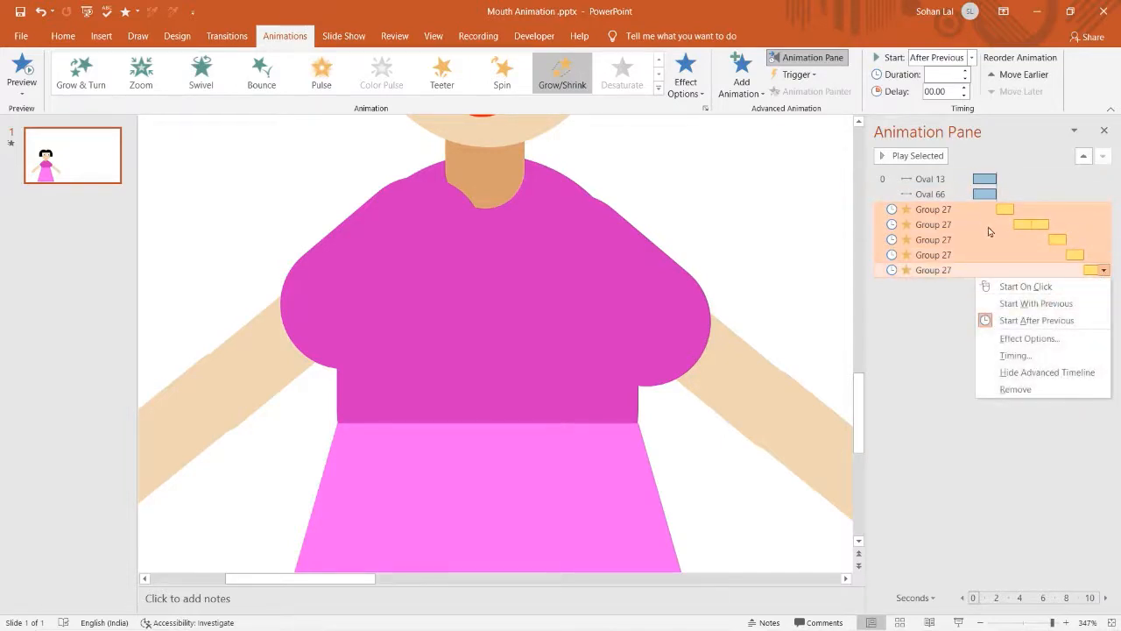
left_click(1103, 268)
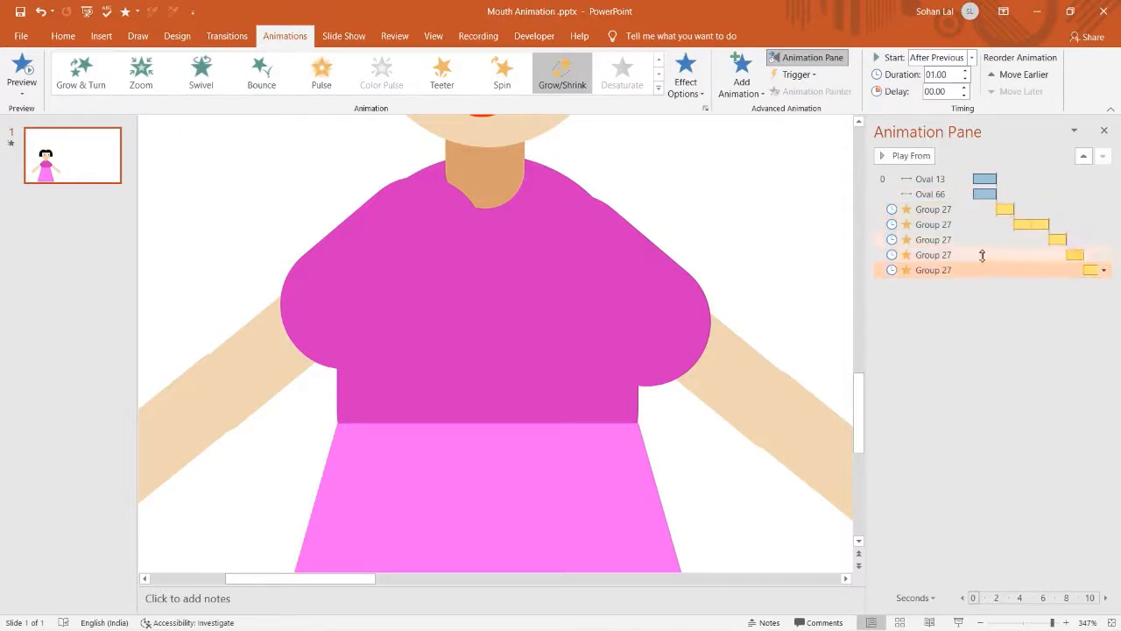
left_click(946, 255, "shift")
left_click(943, 240, "shift")
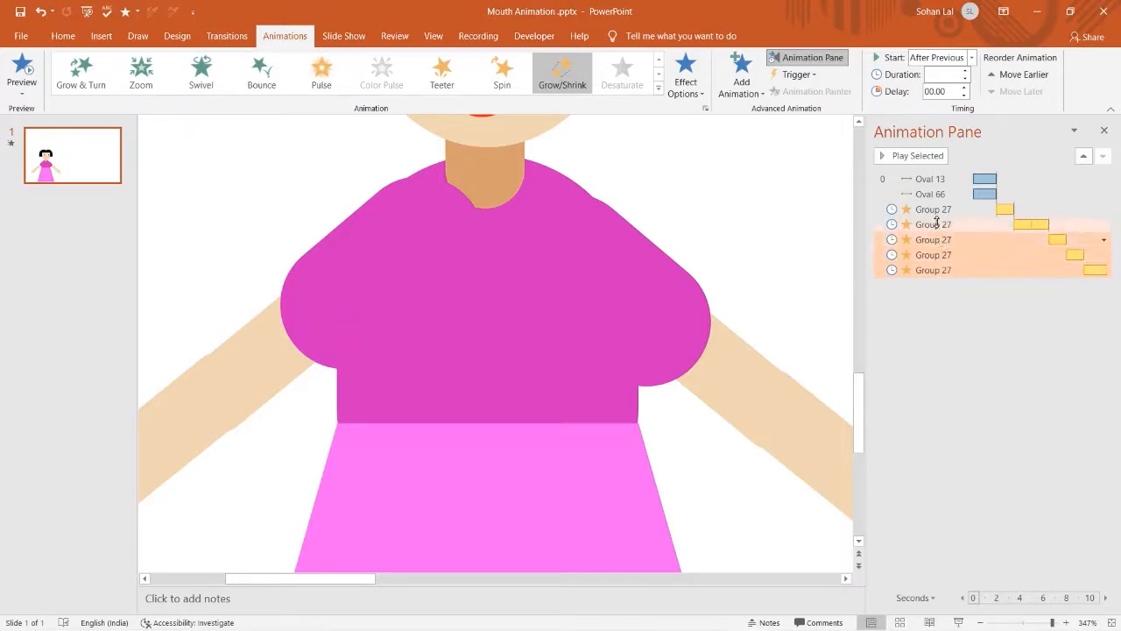
Select all five Grow/Shrink animations of the mouth and play the selected animations.
left_click(935, 211)
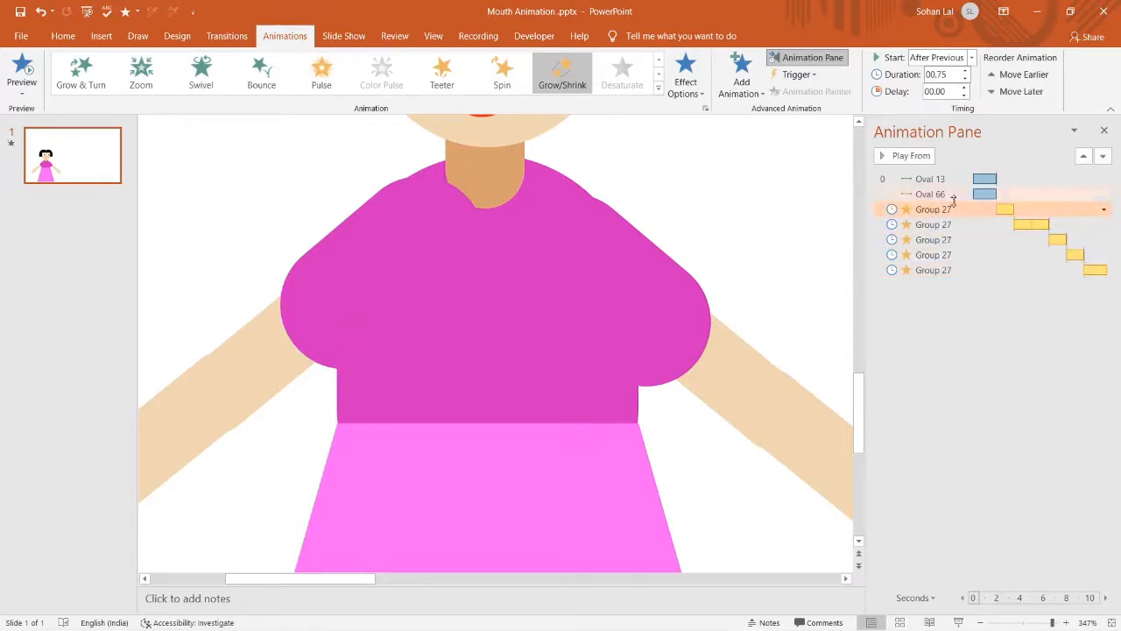
left_click(941, 225, "shift")
left_click(942, 240, "shift")
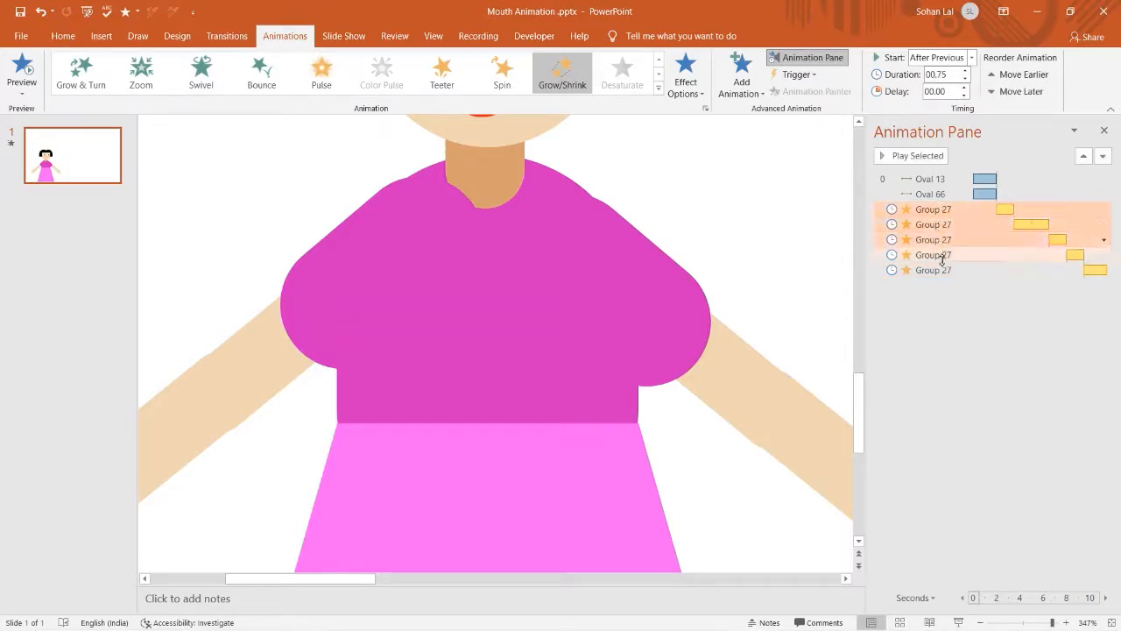
left_click(941, 255, "shift")
left_click(941, 270, "shift")
scroll(678, 289, "up", 3)
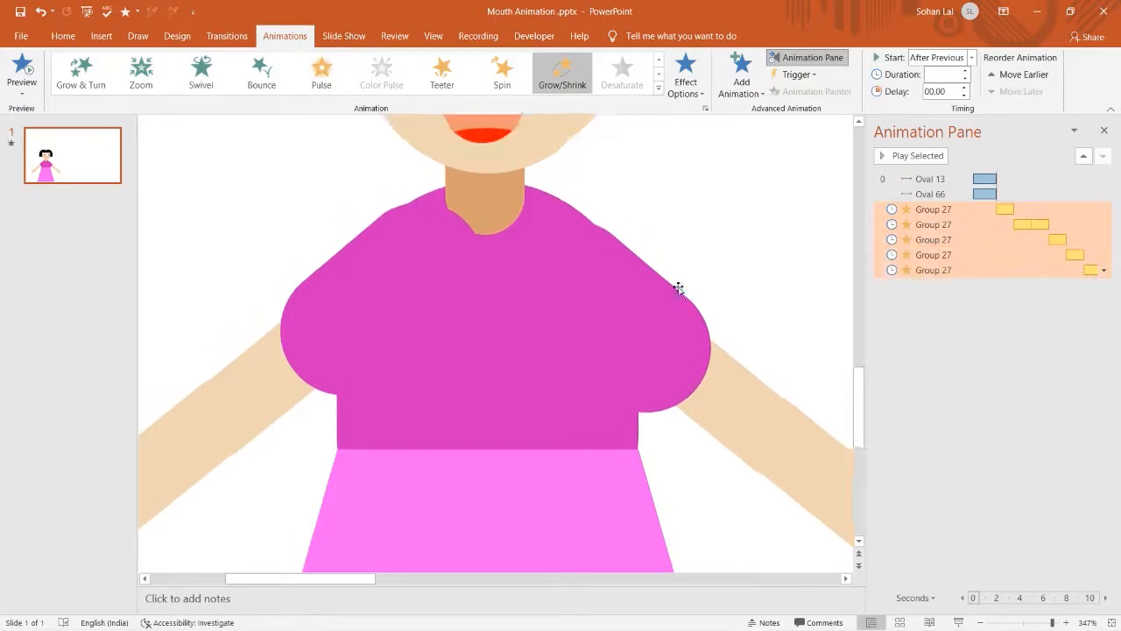
scroll(679, 289, "up", 2)
left_click(929, 159)
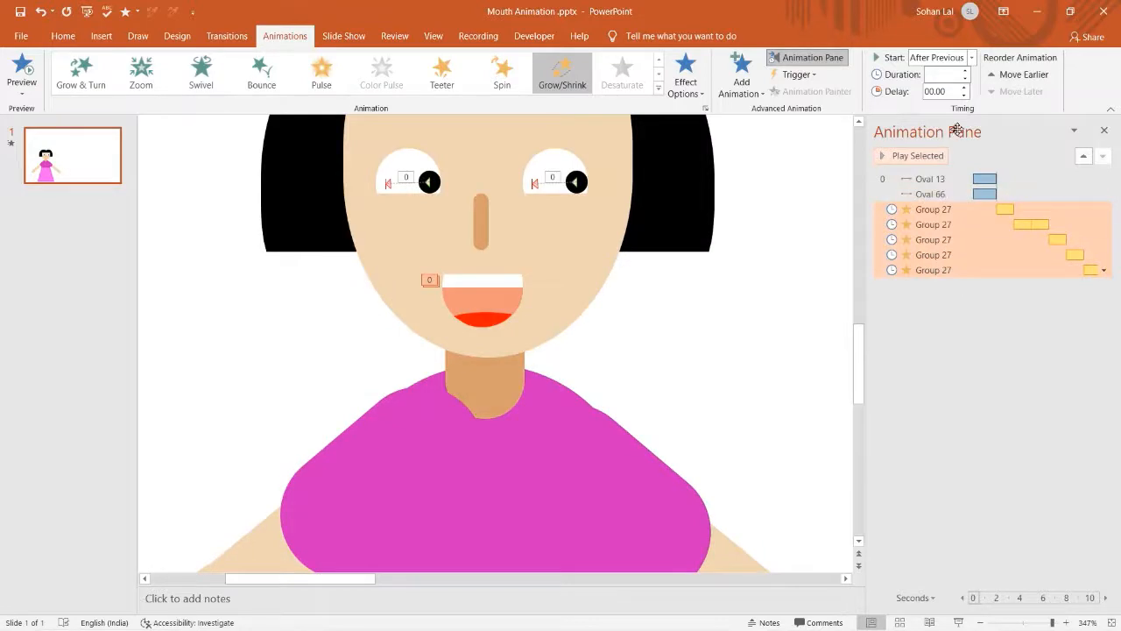
Set the duration of the five selected mouth animations to 0.25 seconds and preview the slide show.
left_click(965, 78)
left_click(966, 77)
left_click(965, 71)
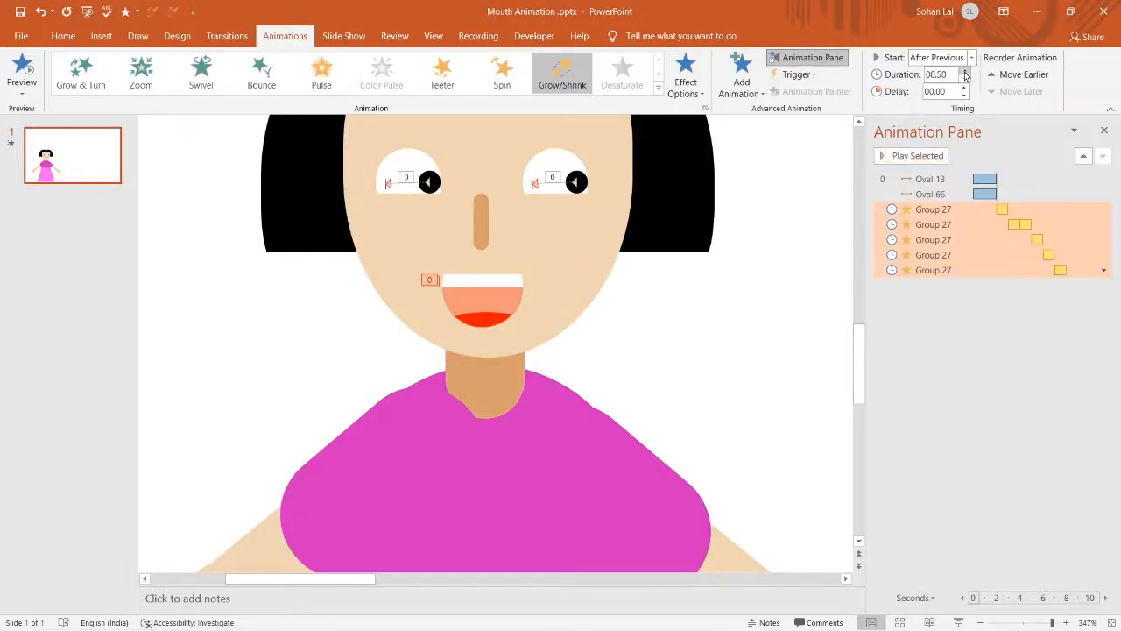
left_click(966, 81)
left_click(983, 320)
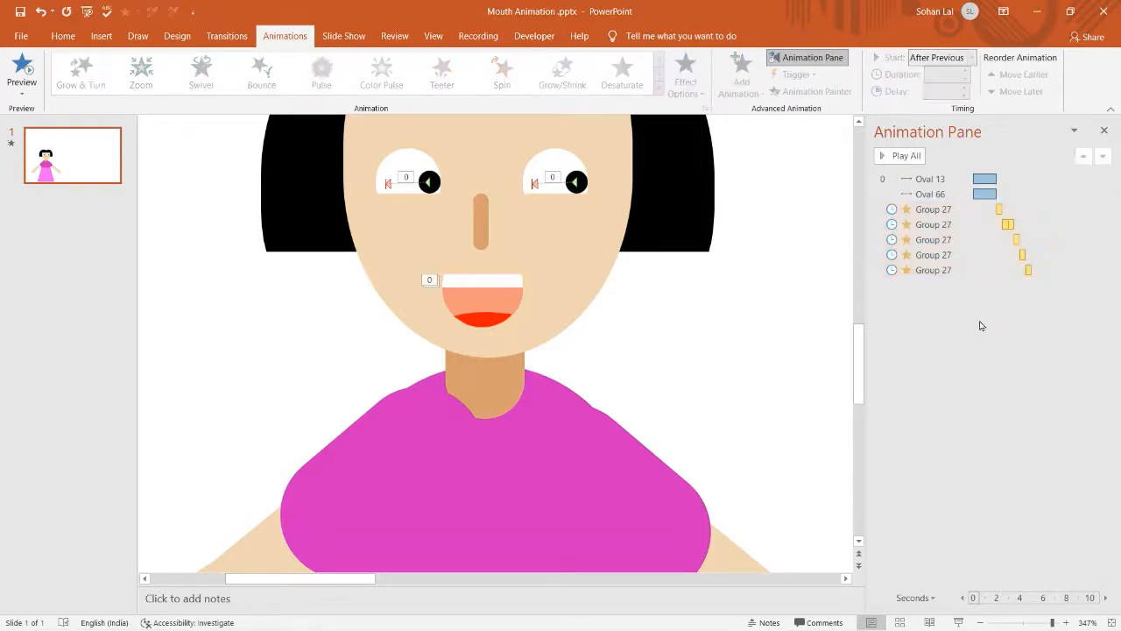
left_click(956, 623)
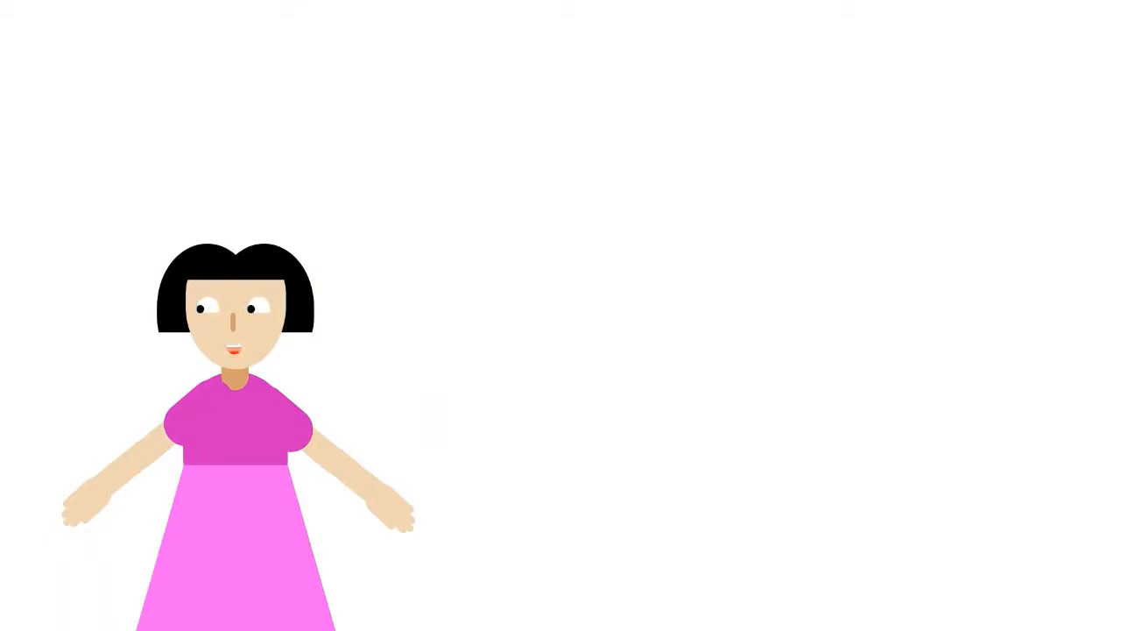
key("Escape")
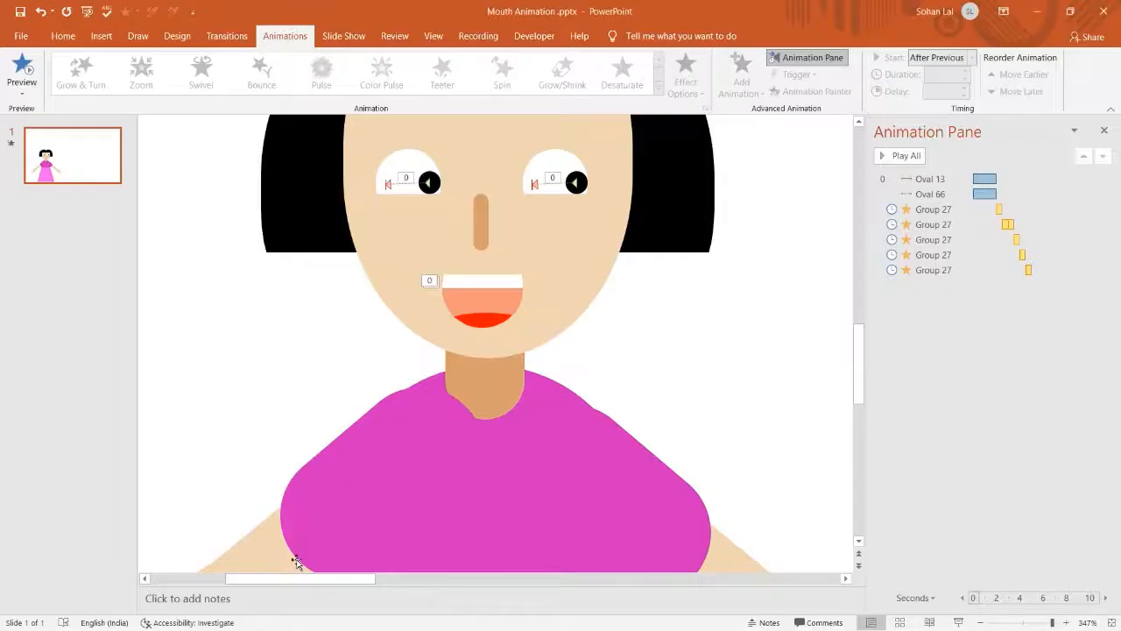
Set the duration of the Oval 13 pupil's motion path to 0.75 seconds.
left_click(982, 180)
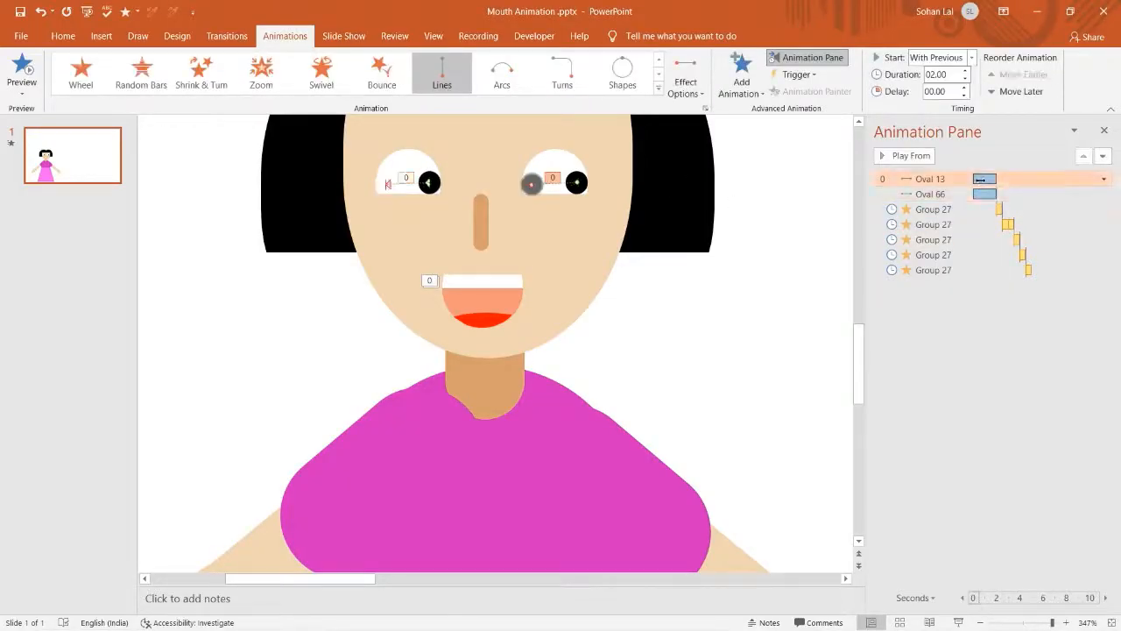
left_click(965, 80)
left_click(965, 79)
left_click(965, 80)
Set the Oval 66 pupil's motion path duration to 0.75 seconds and preview the animation as a slide show.
left_click(947, 194)
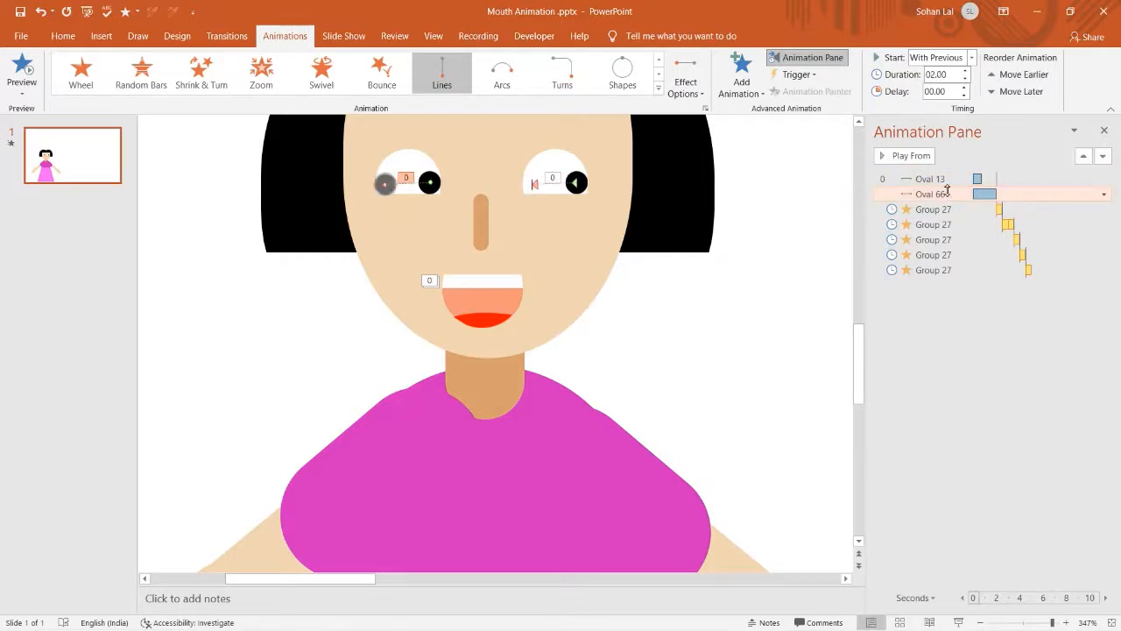
left_click(965, 80)
left_click(965, 80)
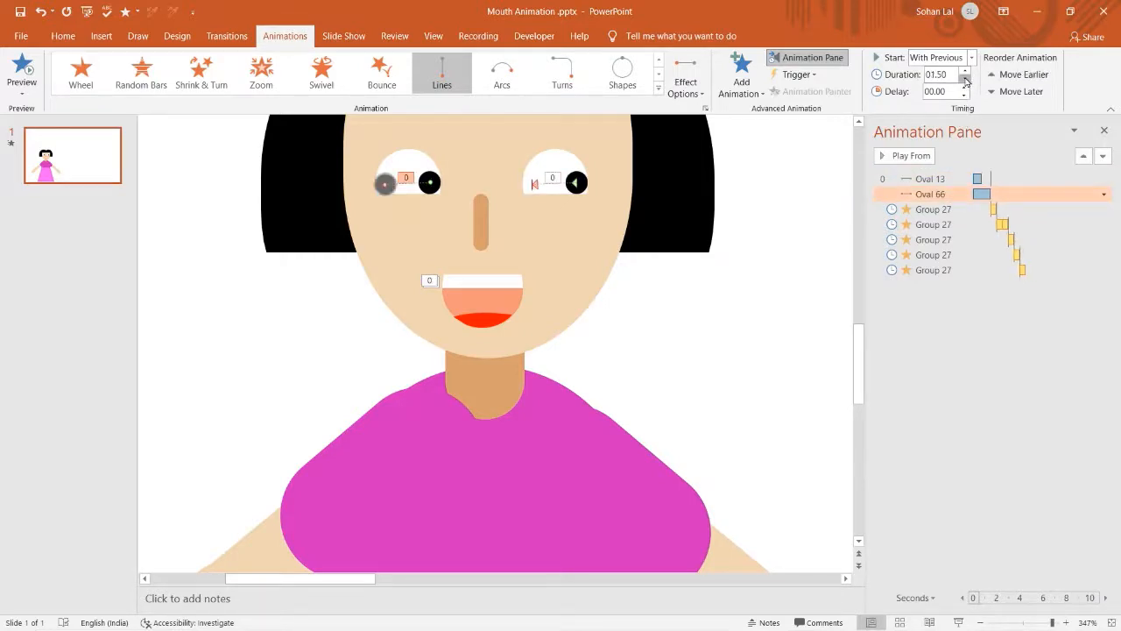
left_click(965, 79)
left_click(965, 80)
left_click(965, 79)
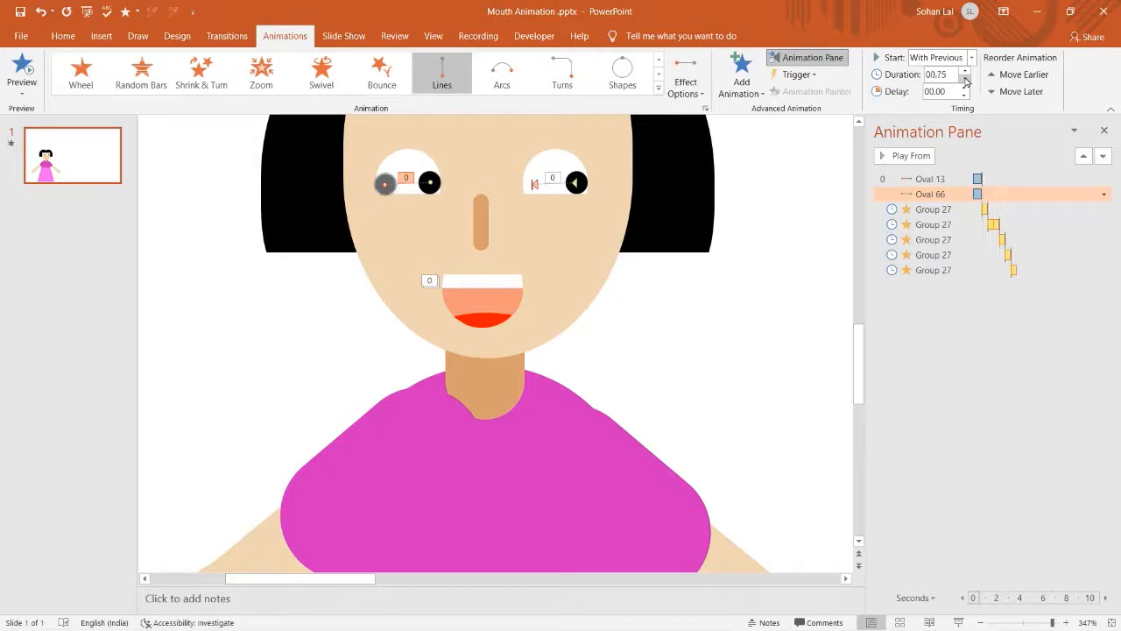
left_click(1006, 398)
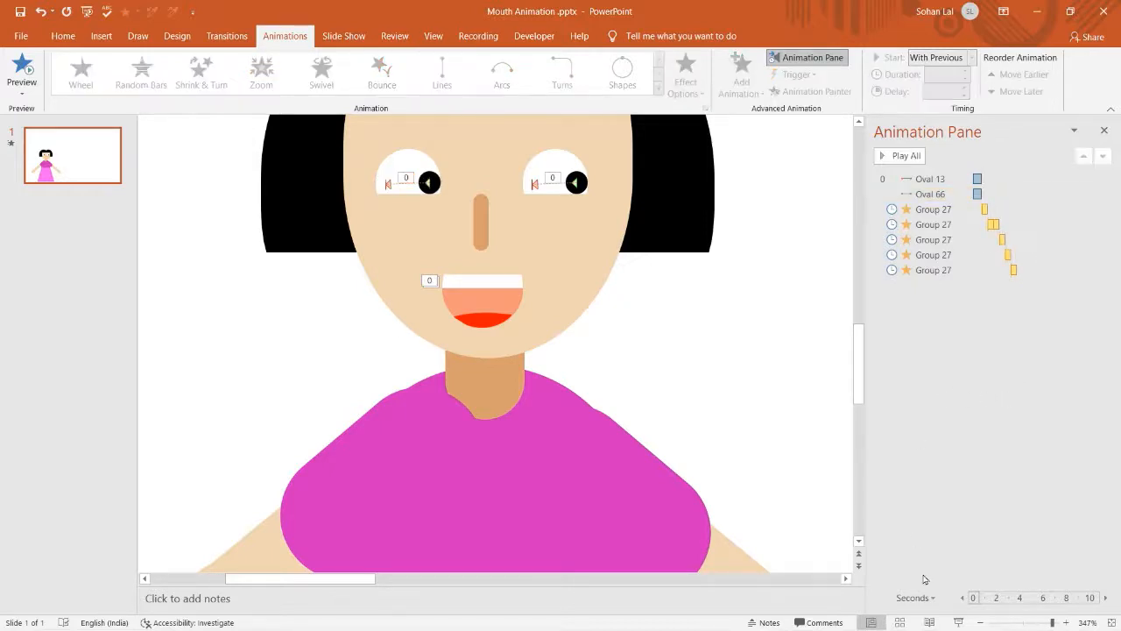
left_click(958, 622)
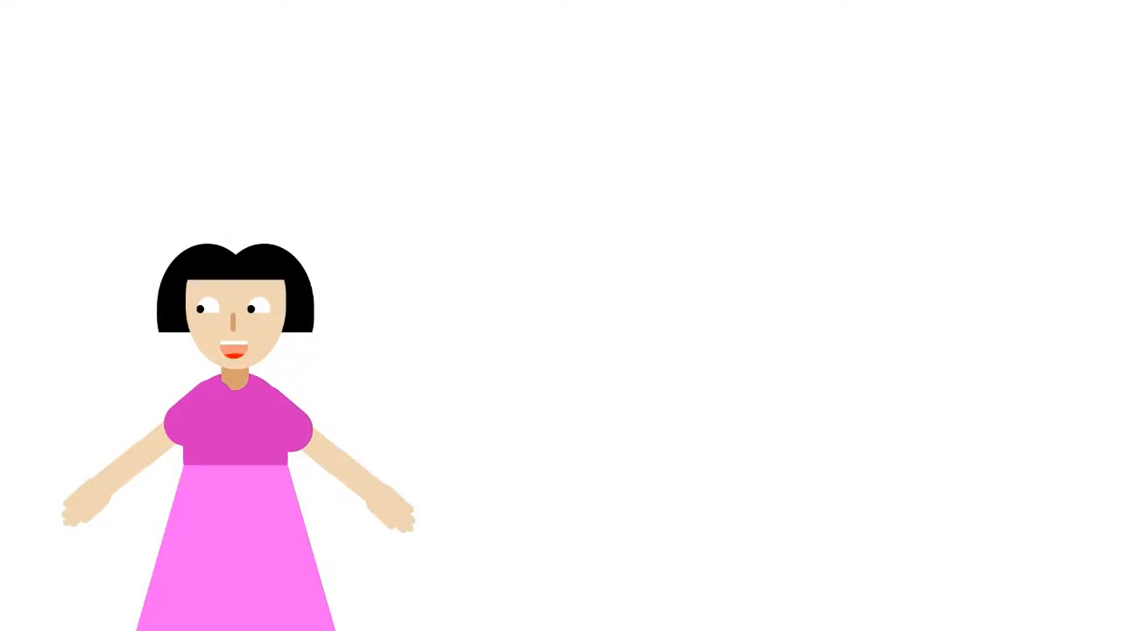
key("Escape")
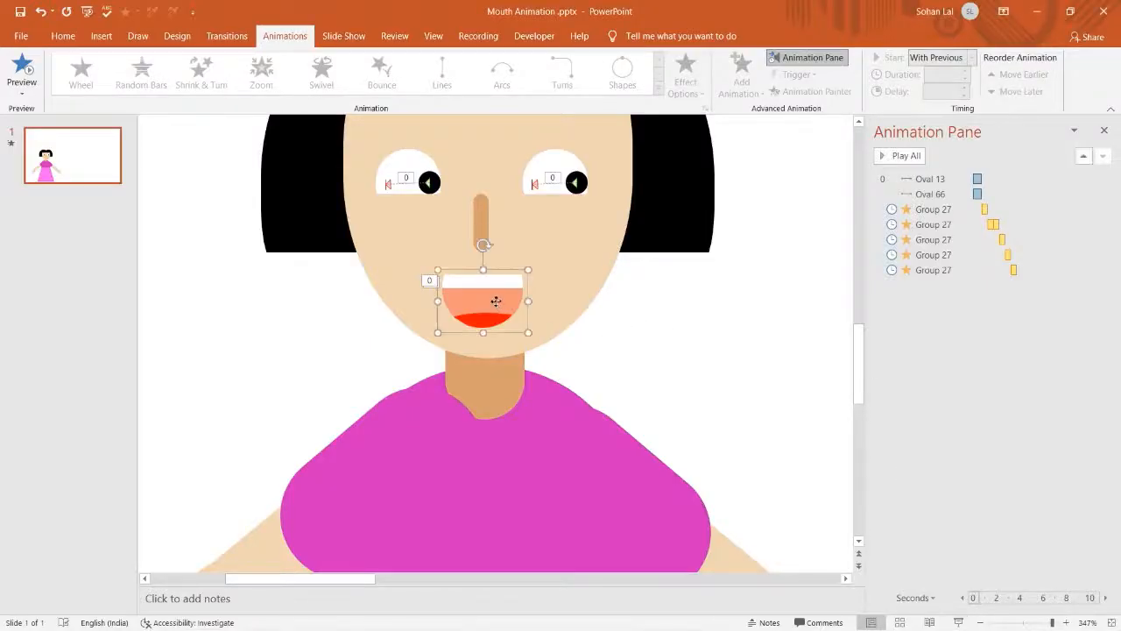
Add a sixth Grow/Shrink emphasis animation to the mouth and set it to start After Previous.
left_click(495, 301)
left_click(741, 75)
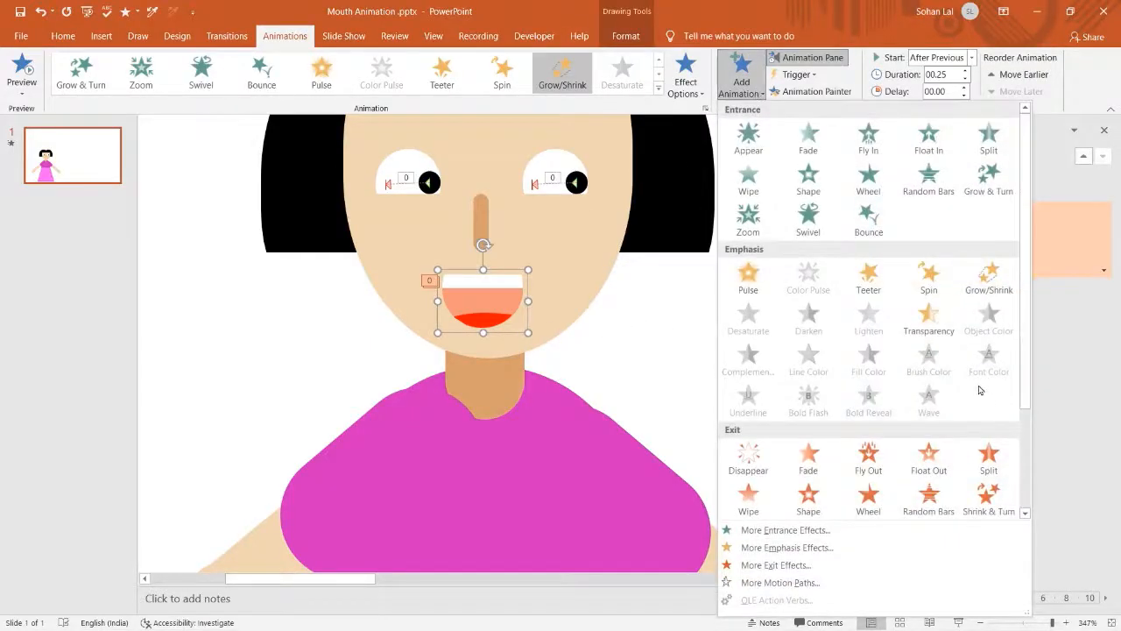
left_click(989, 278)
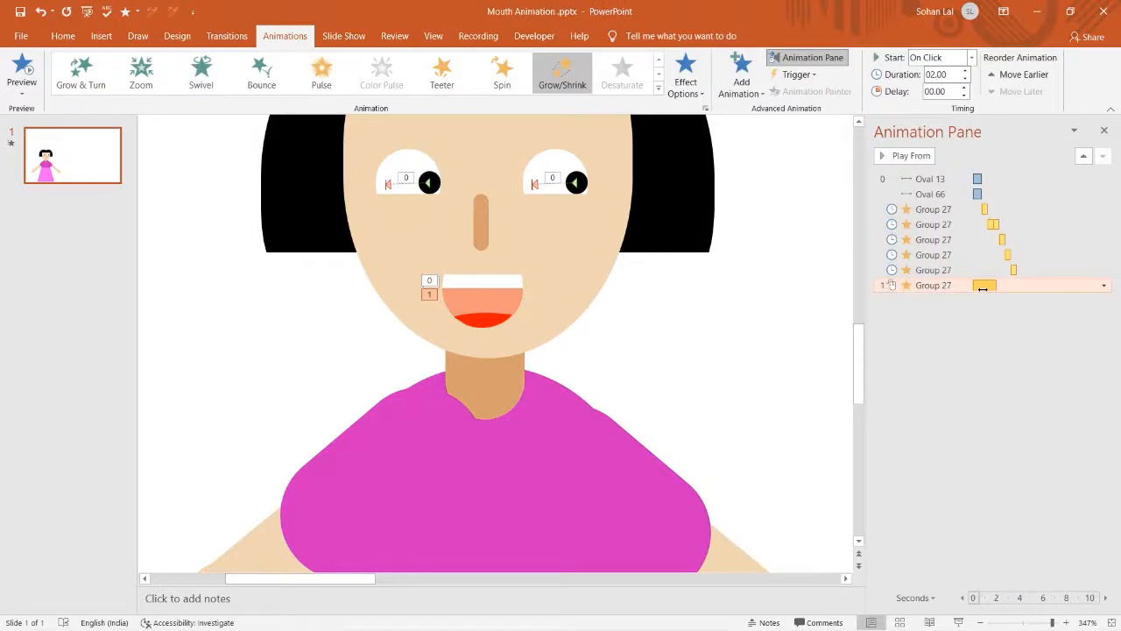
left_click(1103, 287)
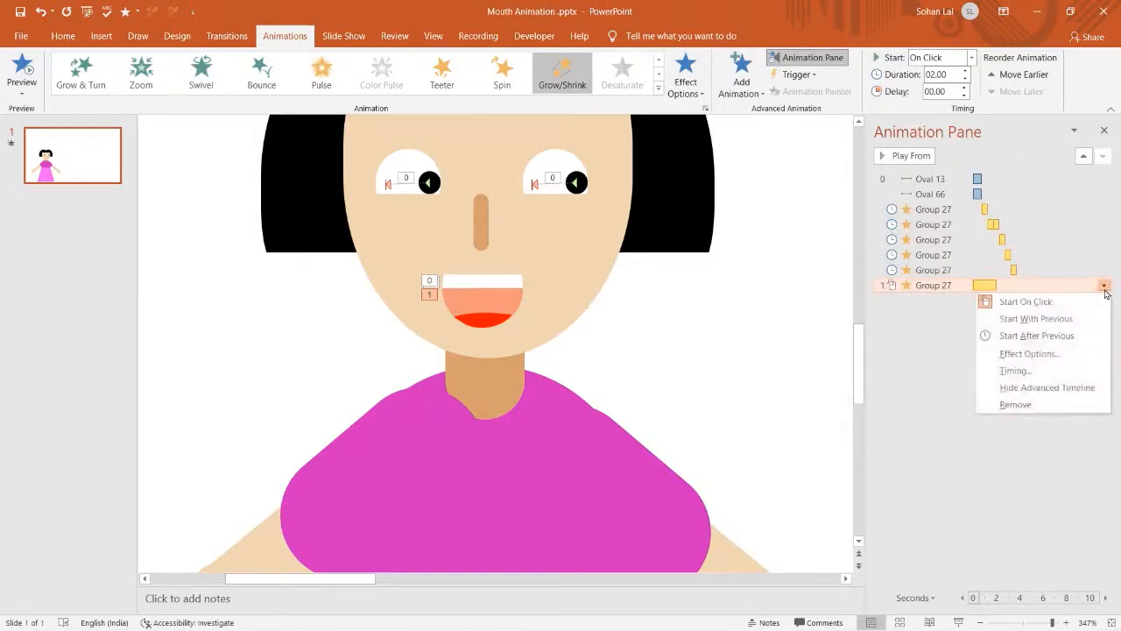
left_click(1023, 338)
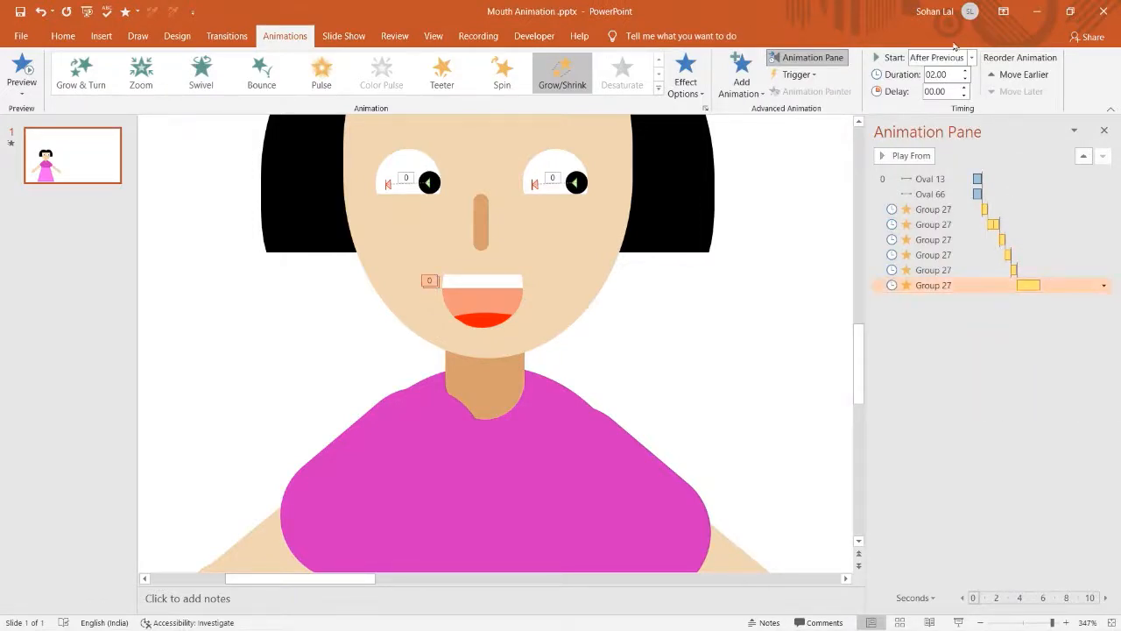
Set the sixth mouth animation's duration to 0.25 seconds.
left_click(947, 75)
left_click(926, 75)
type("65")
key("Return")
Give the sixth mouth animation a Smaller 50% vertical size, a 0.06-second smooth end and auto-reverse.
left_click(1103, 285)
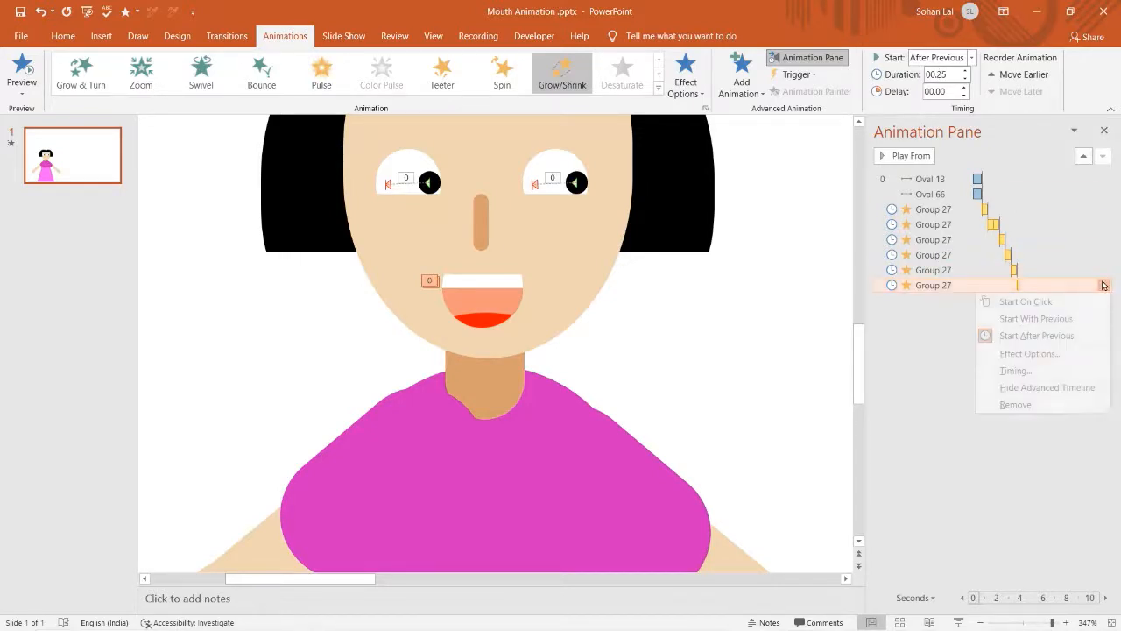
left_click(1012, 353)
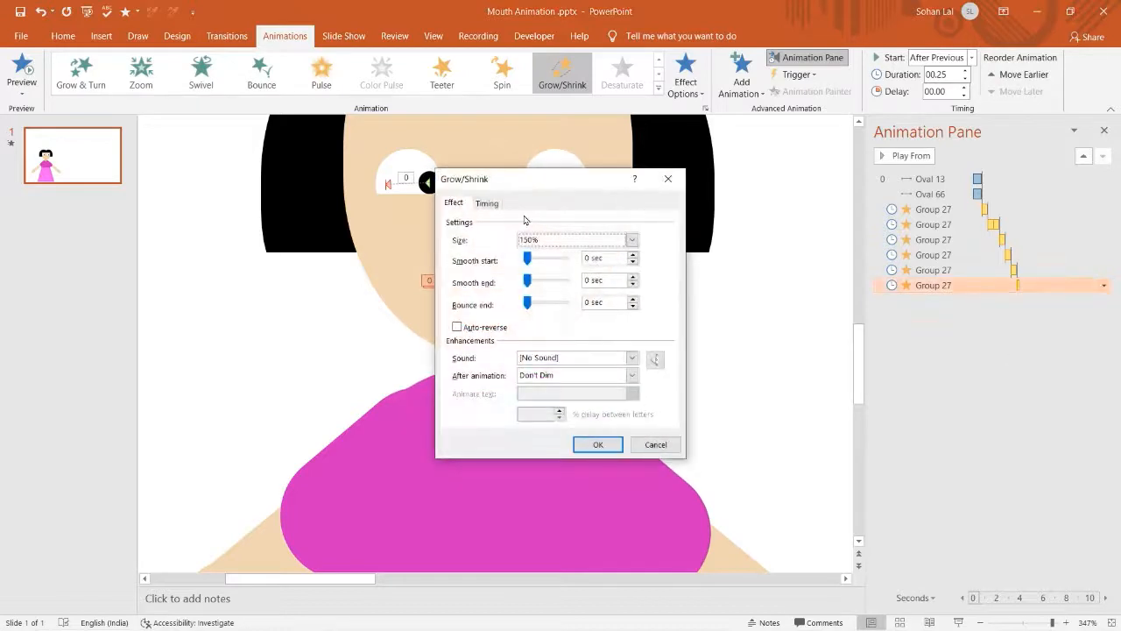
left_click(632, 240)
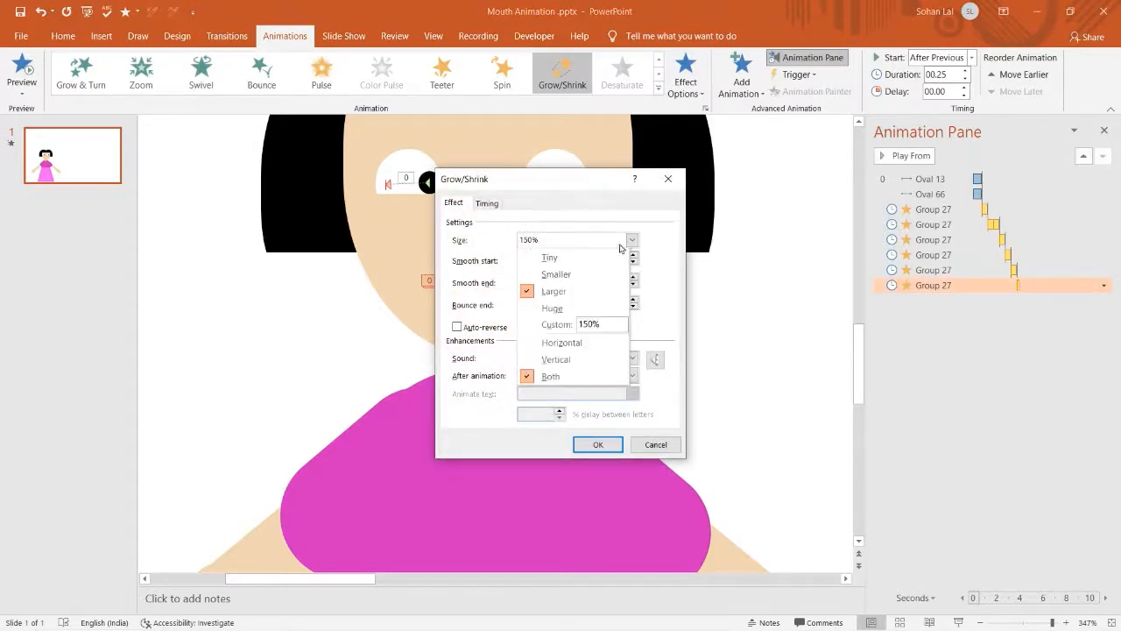
left_click(563, 276)
left_click_drag(528, 278, 536, 280)
left_click(484, 328)
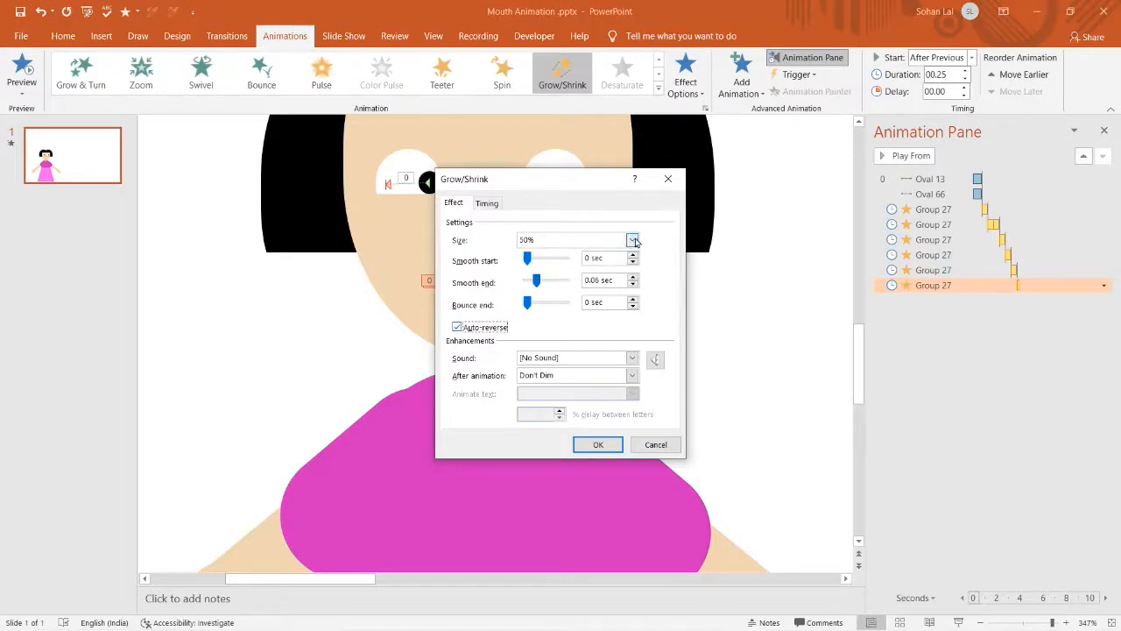
left_click(631, 240)
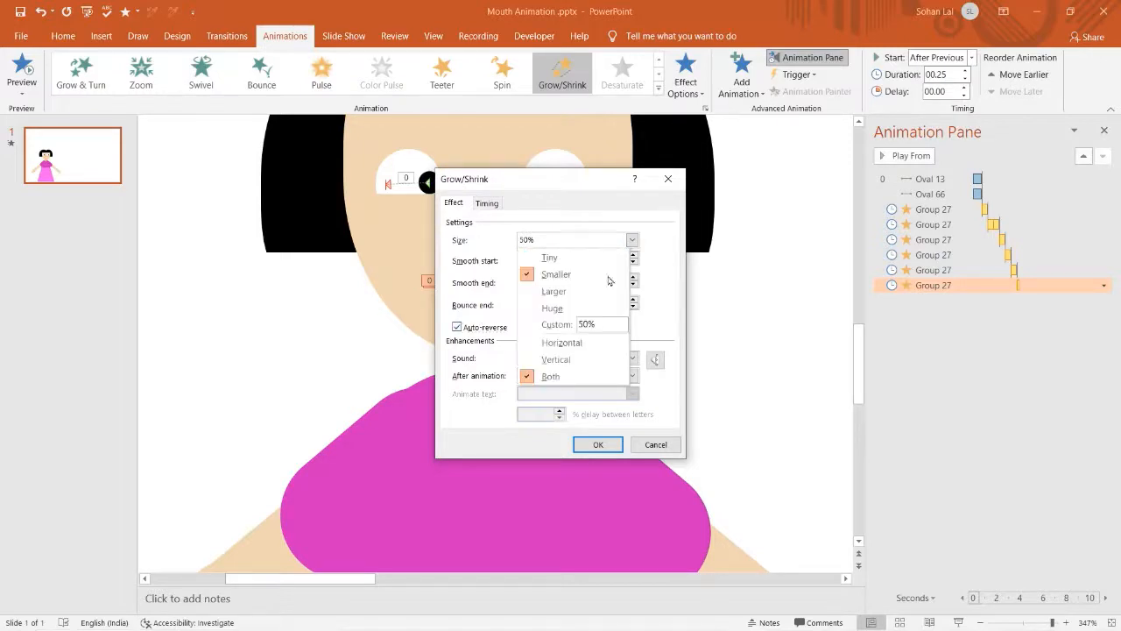
left_click(565, 359)
left_click(584, 444)
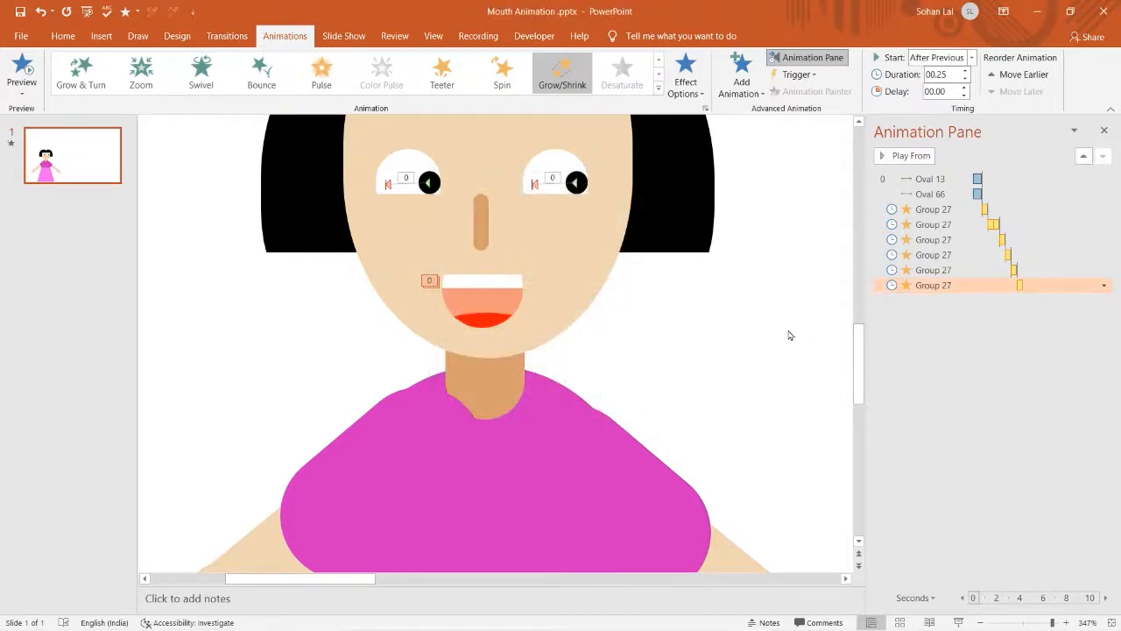
Add a seventh Grow/Shrink emphasis animation to the mouth and set it to start After Previous.
left_click(470, 292)
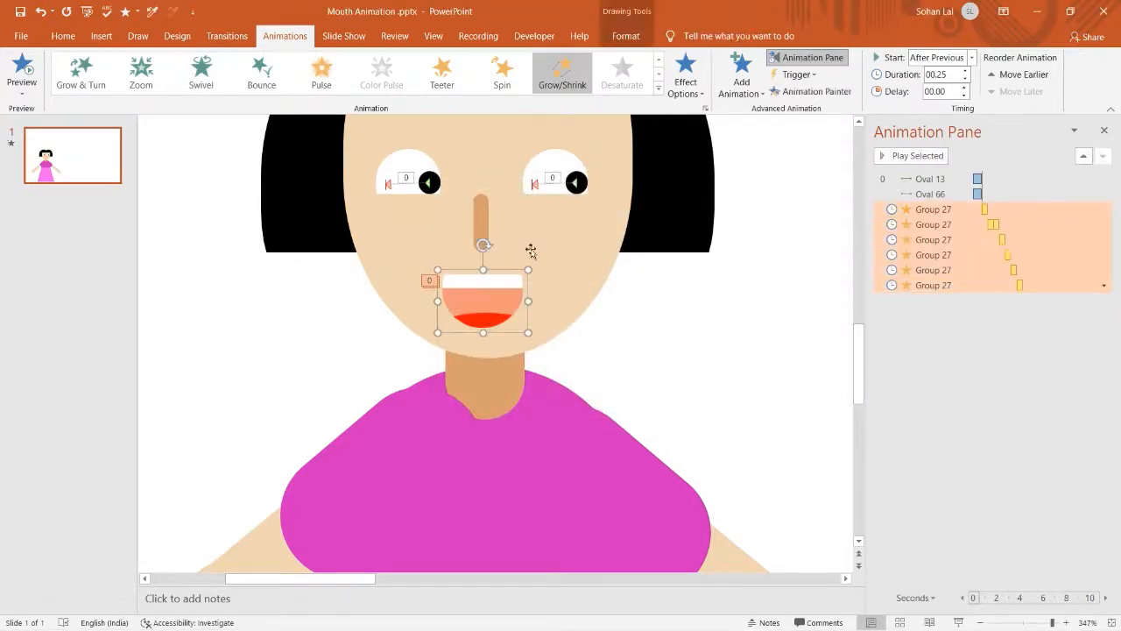
left_click(733, 95)
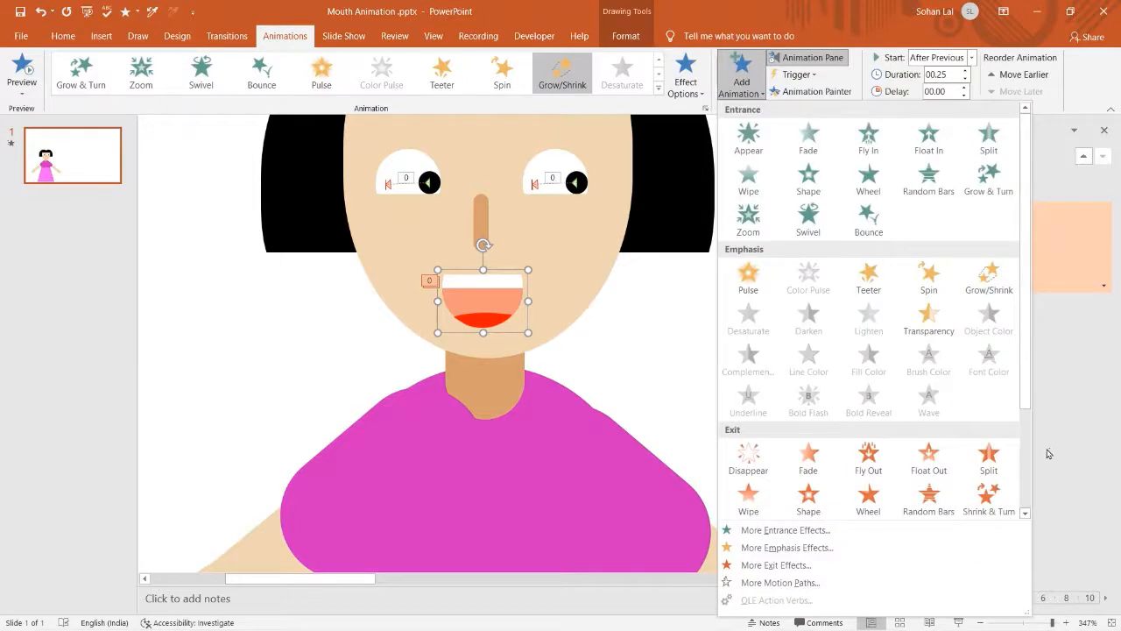
left_click(988, 278)
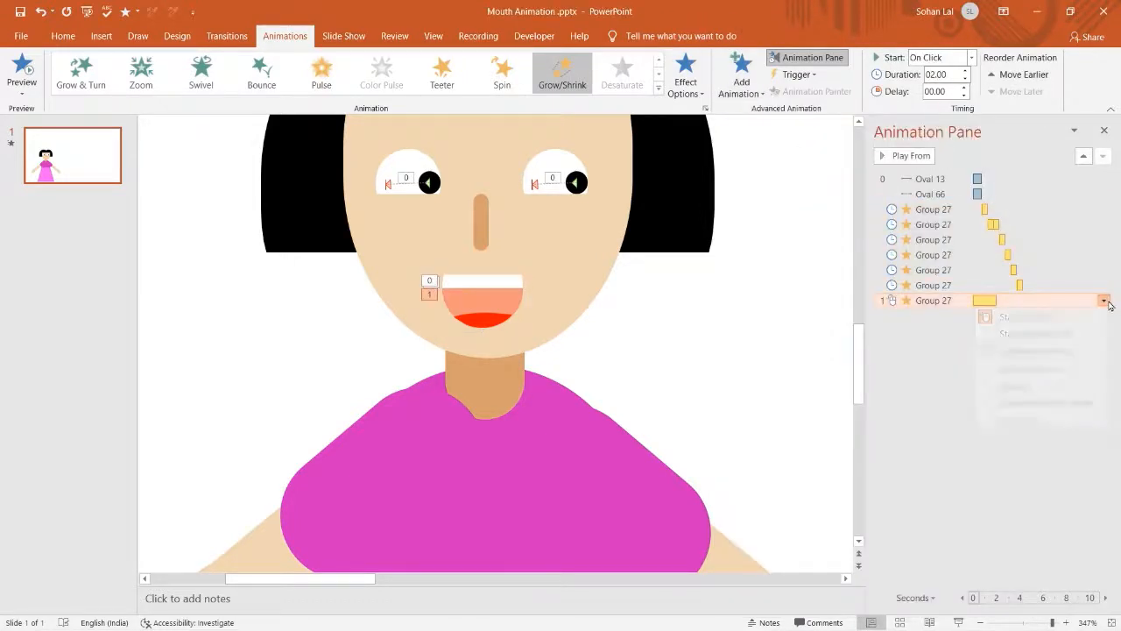
left_click(1102, 300)
left_click(1014, 386)
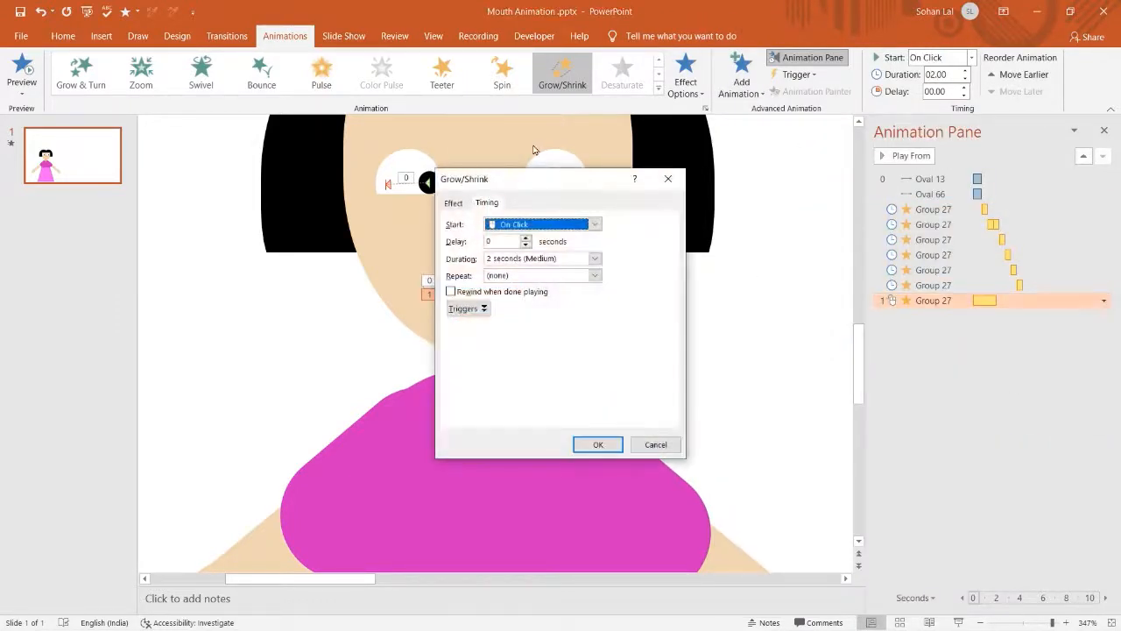
left_click(595, 225)
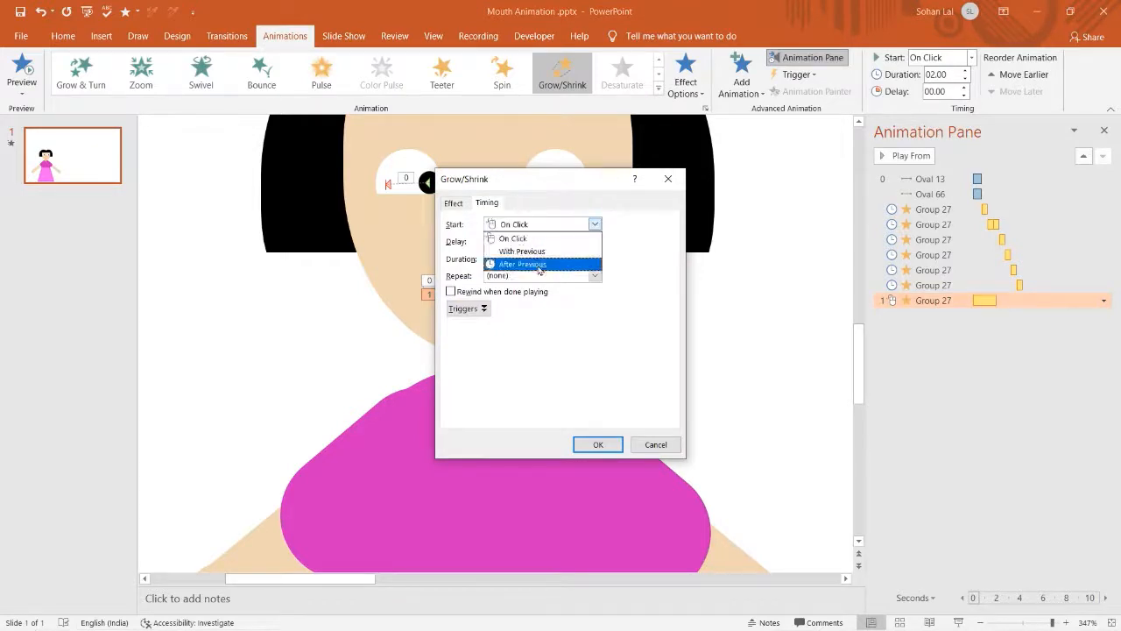
left_click(520, 264)
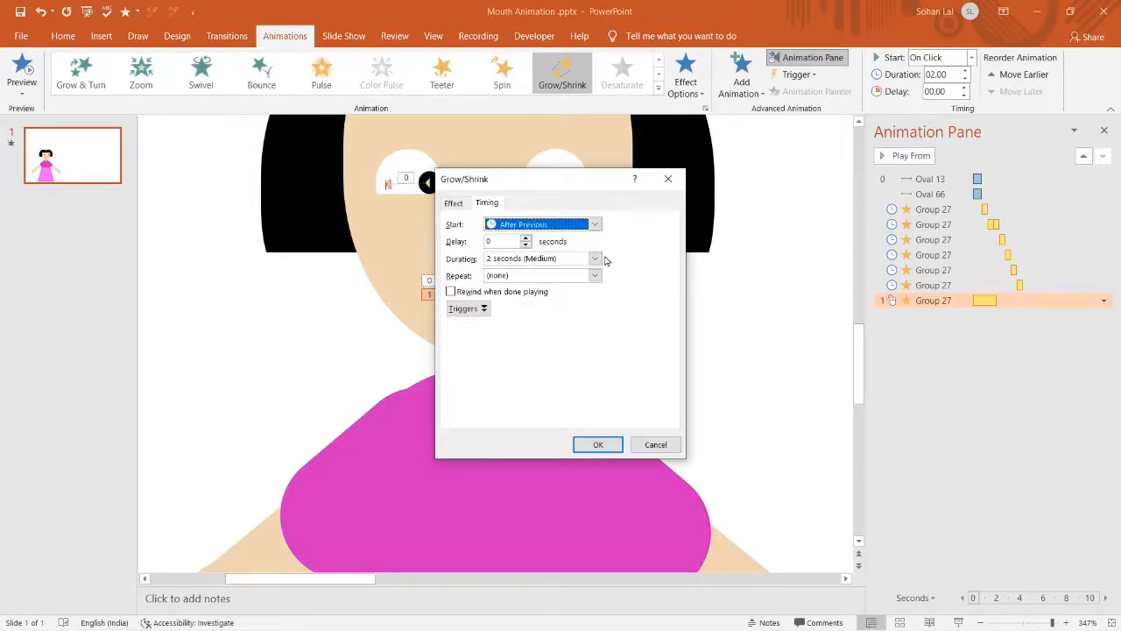
Set the seventh mouth animation's duration to 0.25 seconds.
left_click(596, 258)
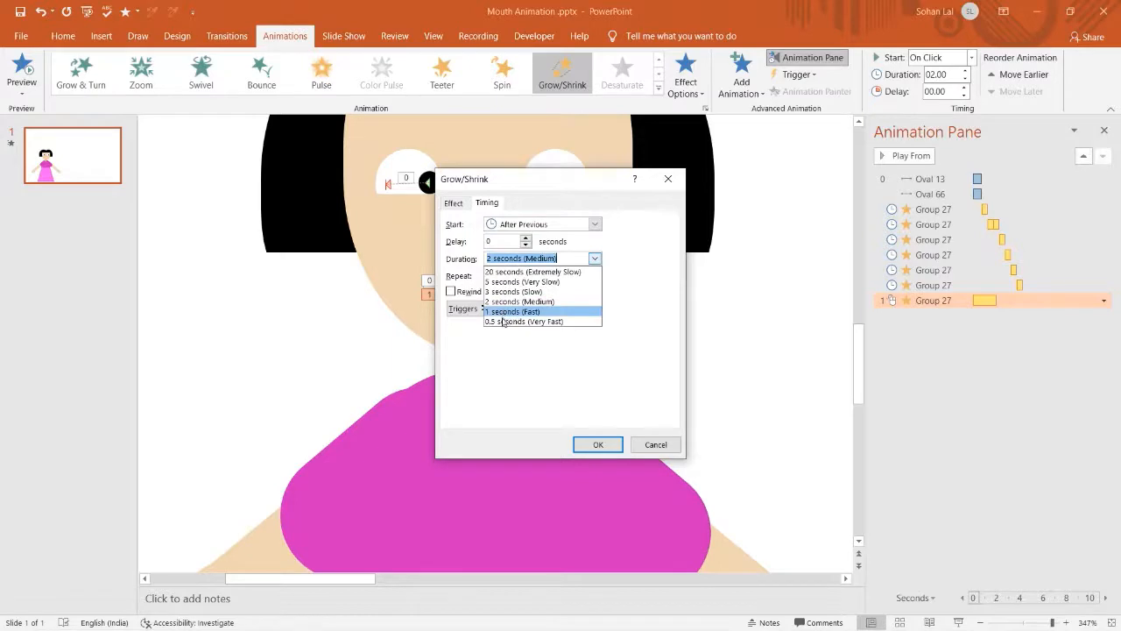
type("00")
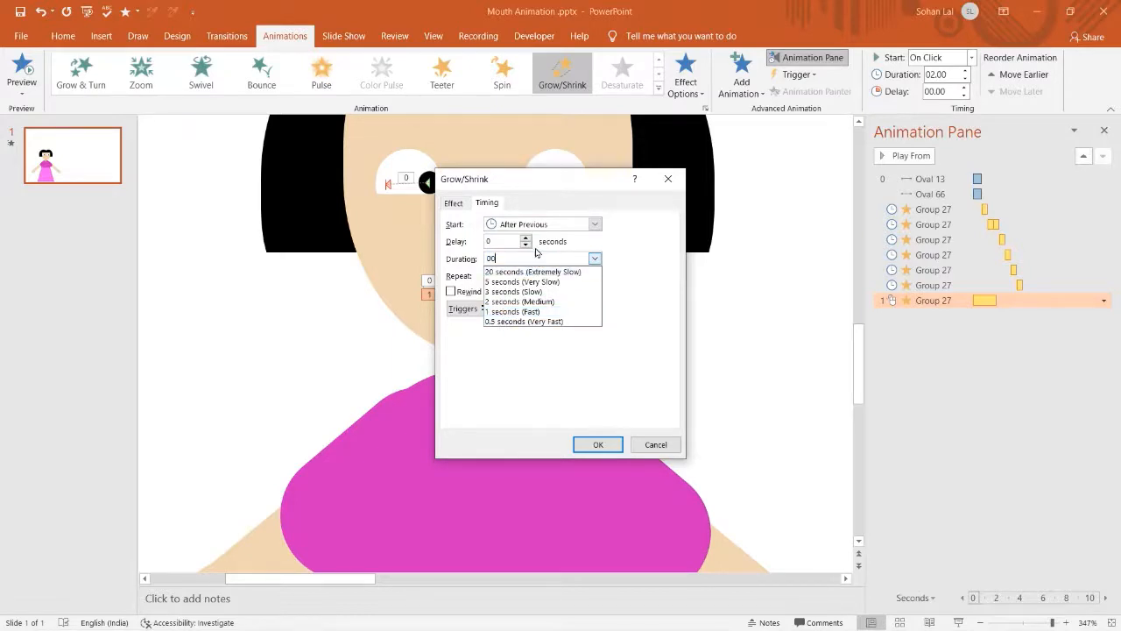
type(".2")
key("BackSpace")
key("BackSpace")
key("BackSpace")
key("BackSpace")
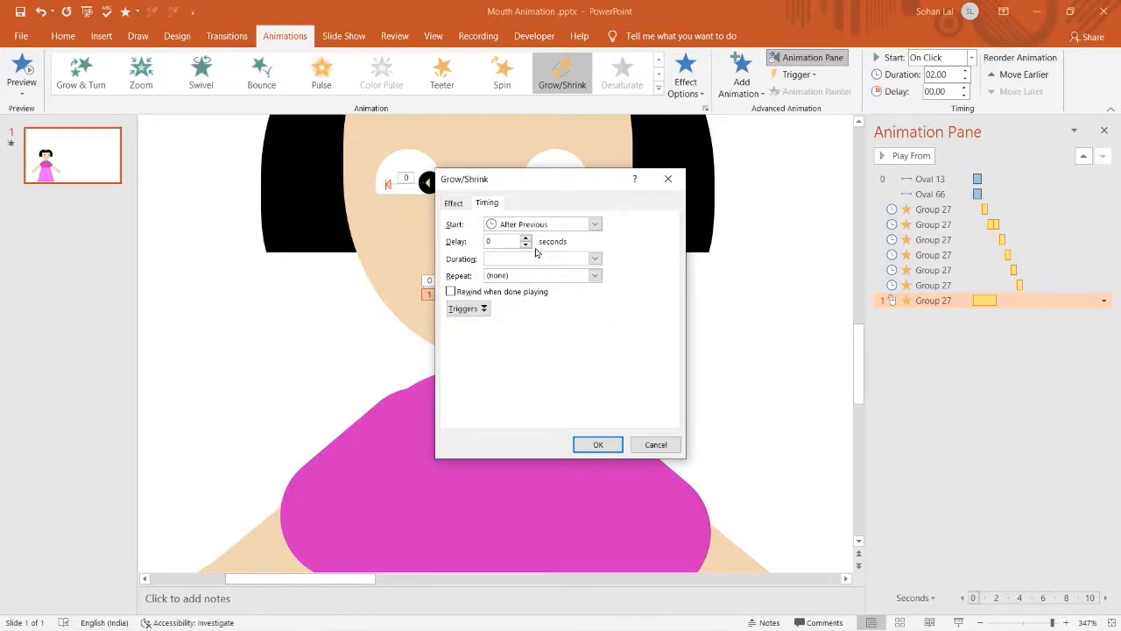
type("00.25")
key("Return")
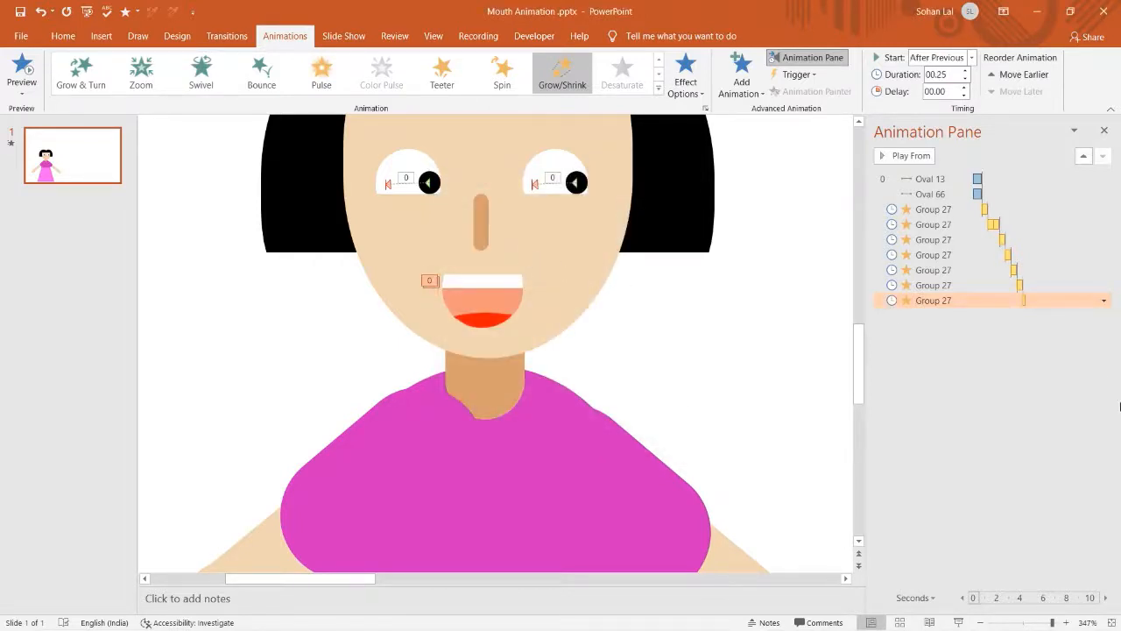
Give the seventh mouth animation a Smaller 50% size, a 0.05-second smooth end and auto-reverse.
left_click(1104, 291)
left_click(1105, 298)
left_click(1104, 300)
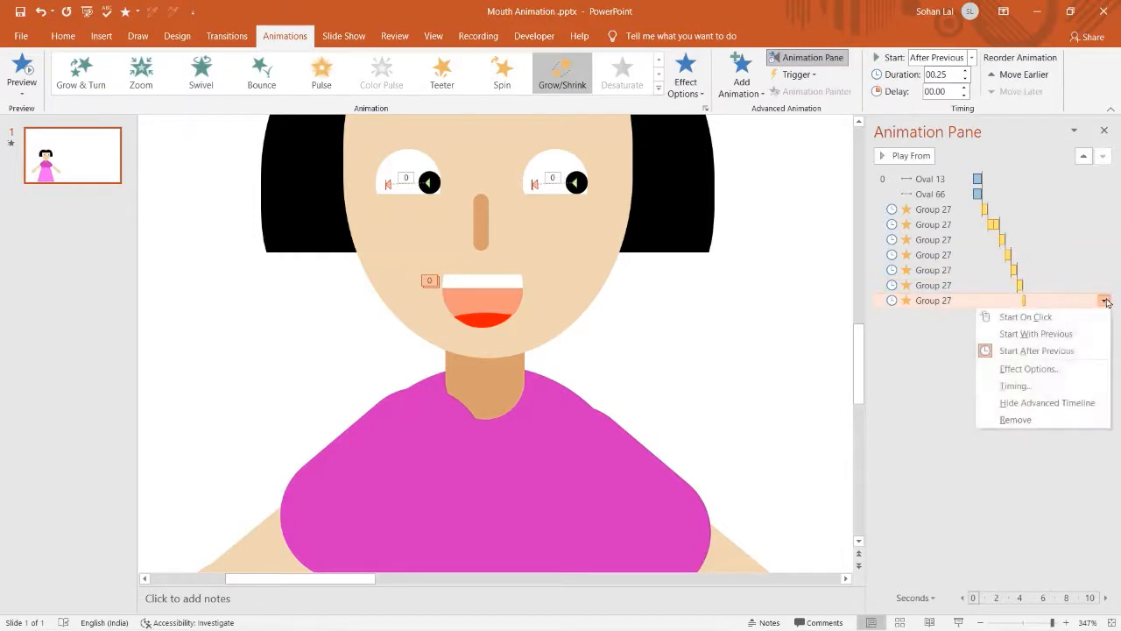
left_click(1026, 369)
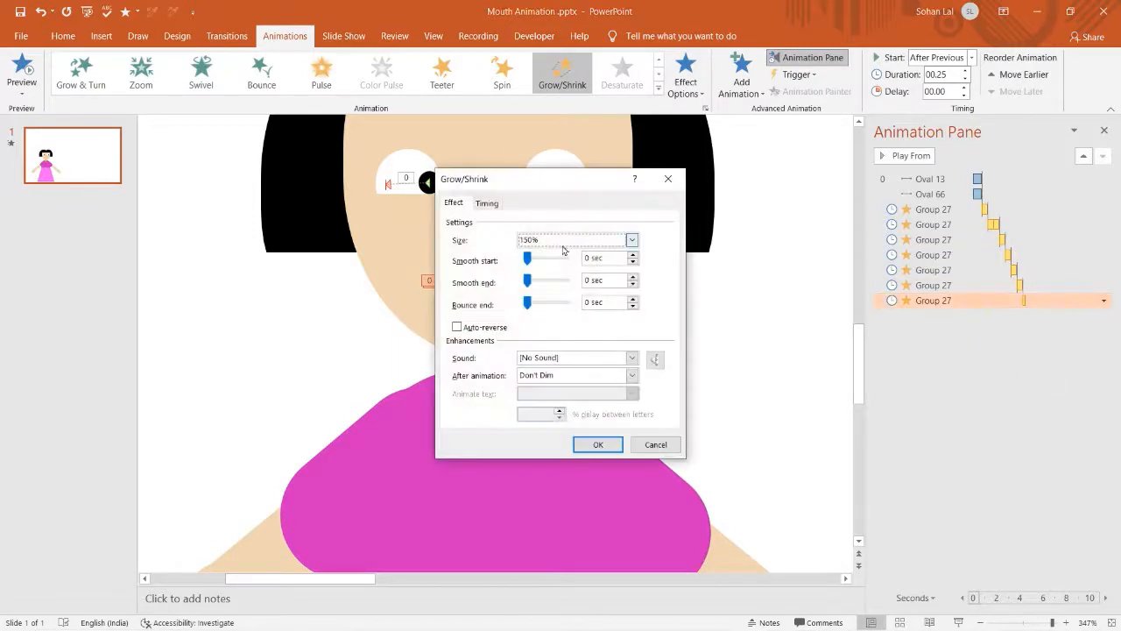
left_click(630, 240)
left_click(534, 273)
left_click(558, 282)
left_click(535, 282)
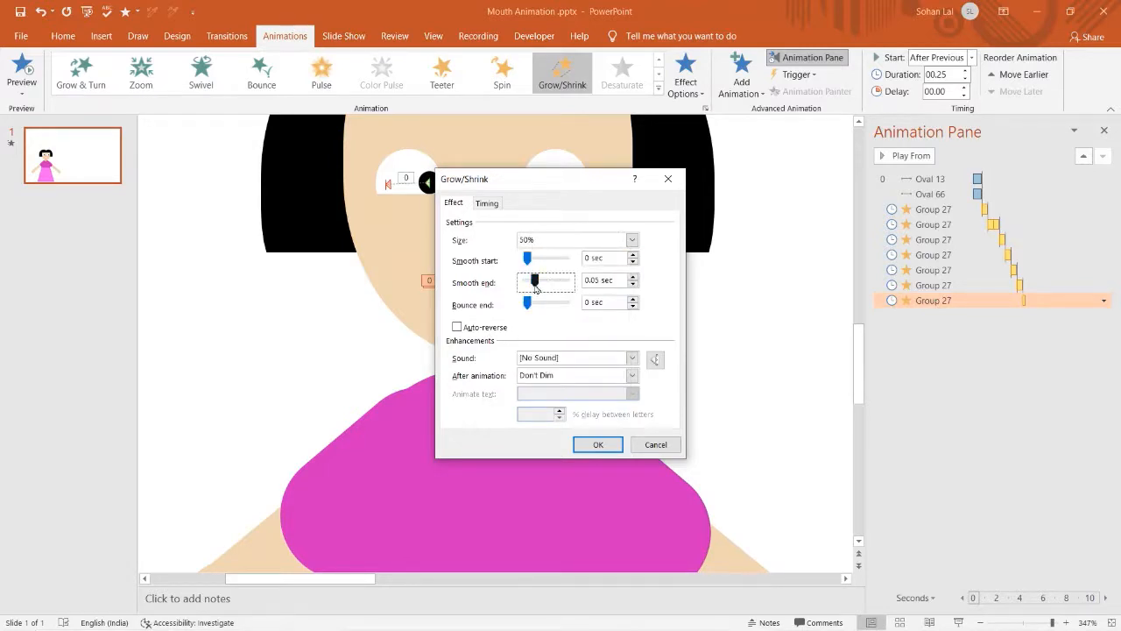
left_click(484, 328)
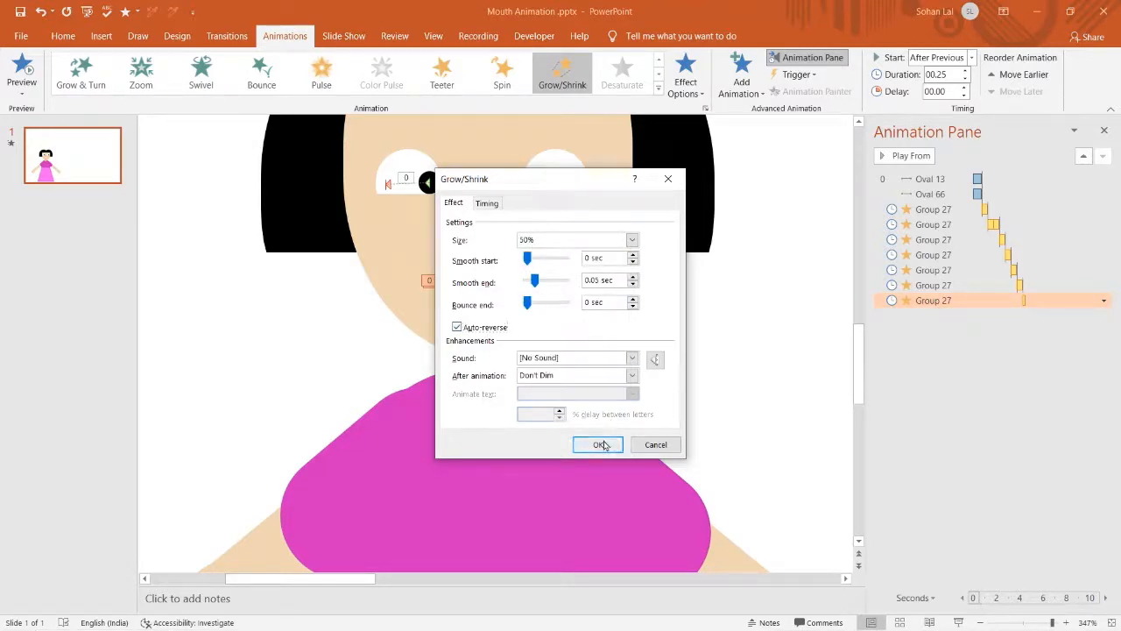
left_click(600, 444)
Add an eighth Grow/Shrink emphasis animation to the mouth.
left_click(482, 298)
left_click(736, 101)
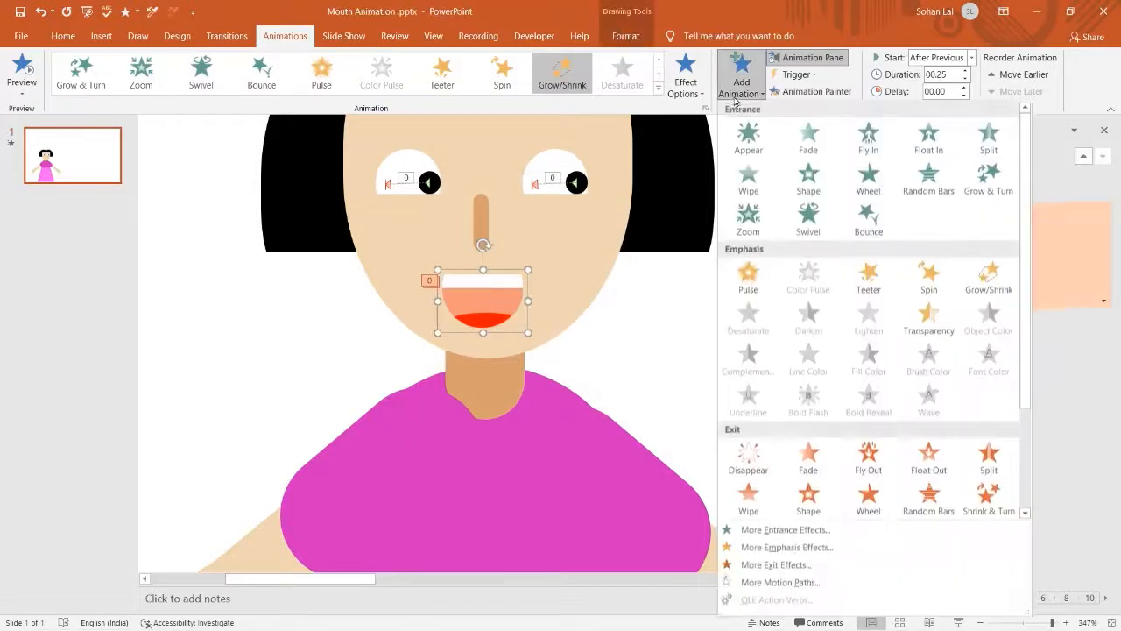
scroll(951, 408, "down", 3)
scroll(938, 375, "up", 3)
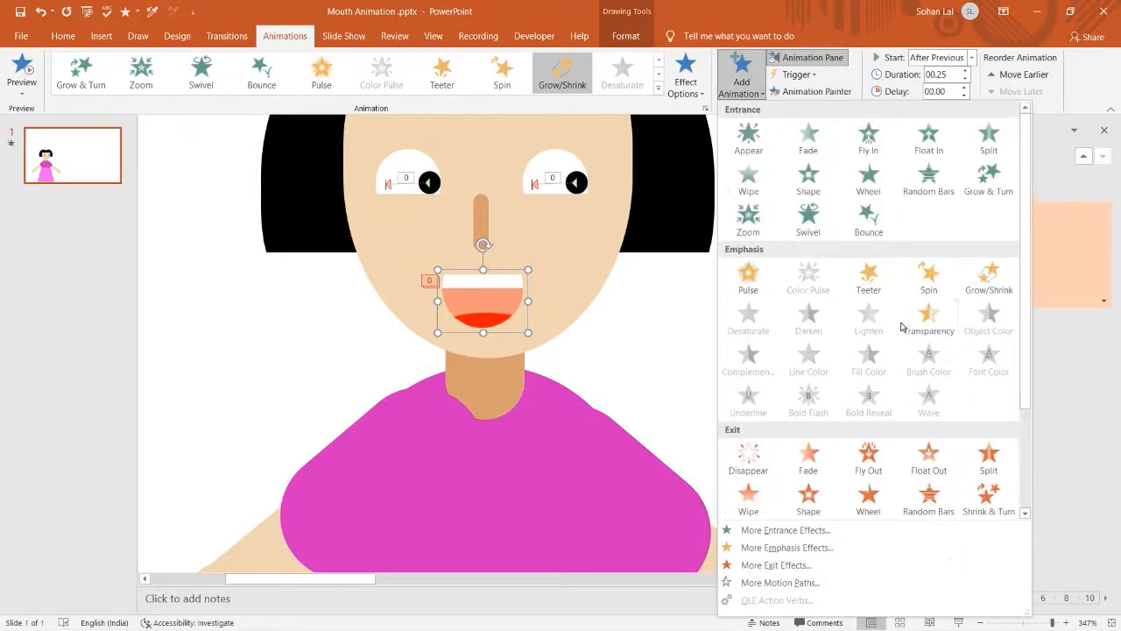
left_click(983, 289)
Set the eighth mouth animation's duration to 0.25 seconds and its start to After Previous.
left_click(1103, 315)
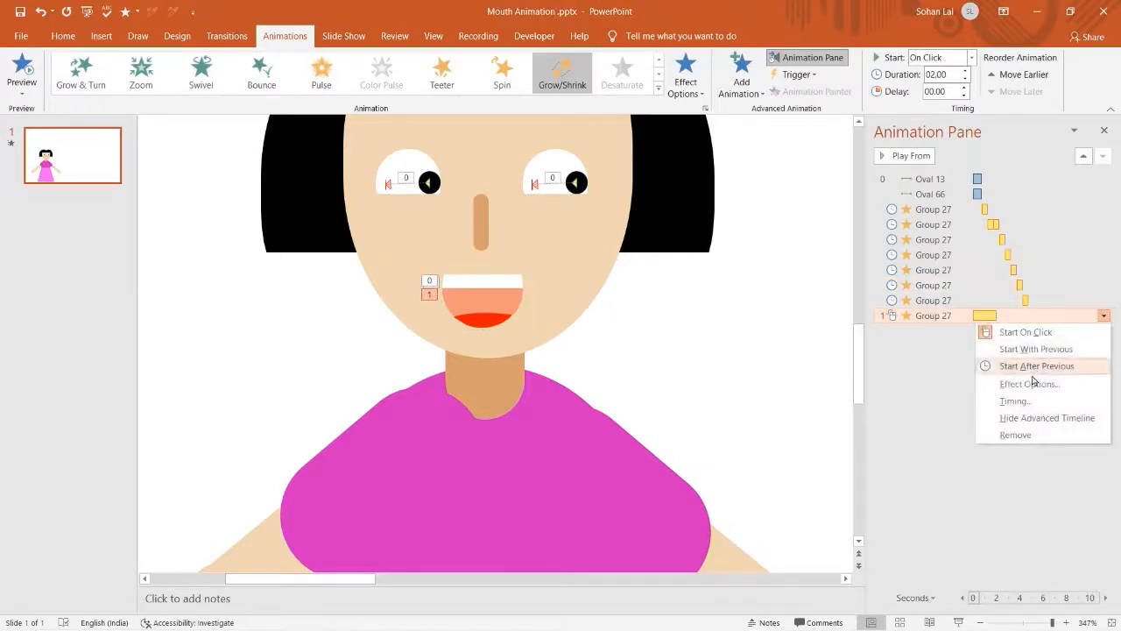
left_click(1016, 401)
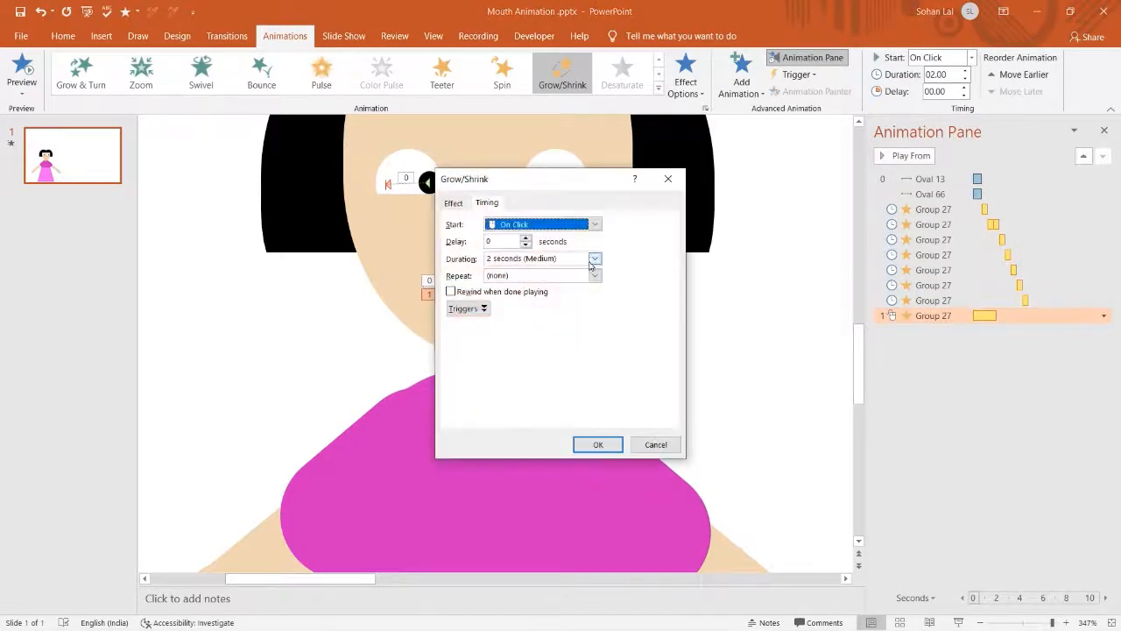
left_click(595, 259)
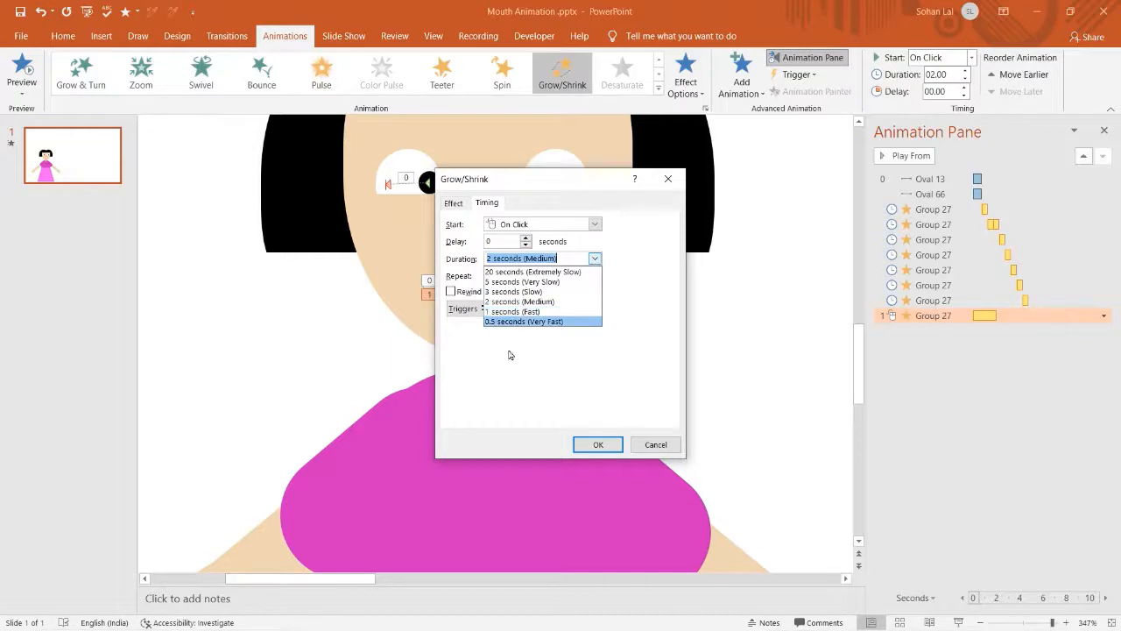
type("00.25")
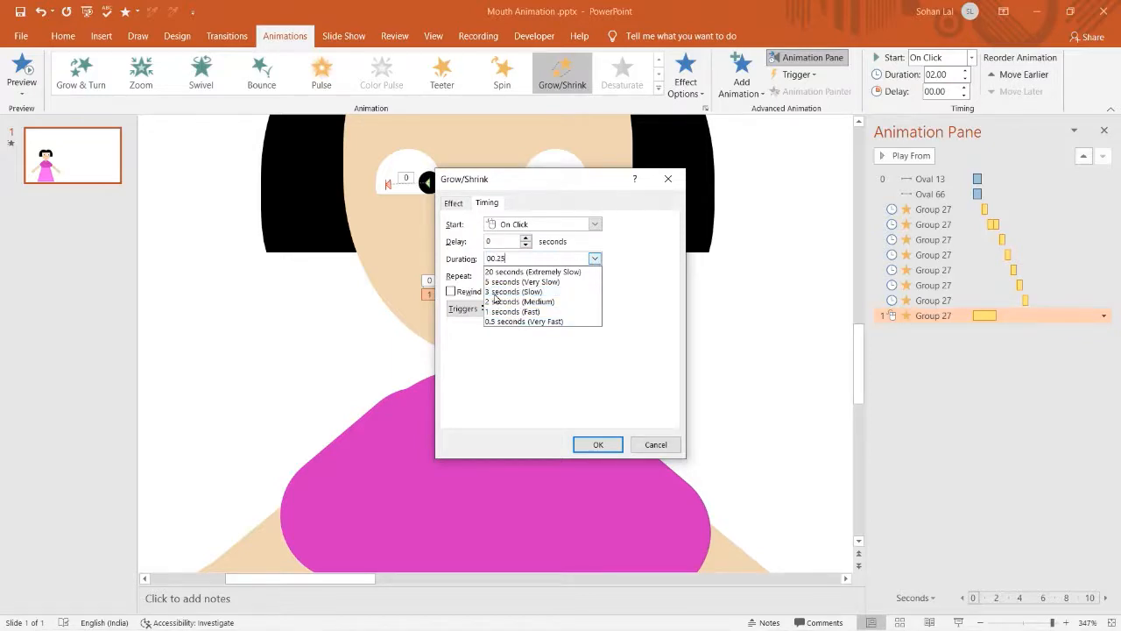
key("Return")
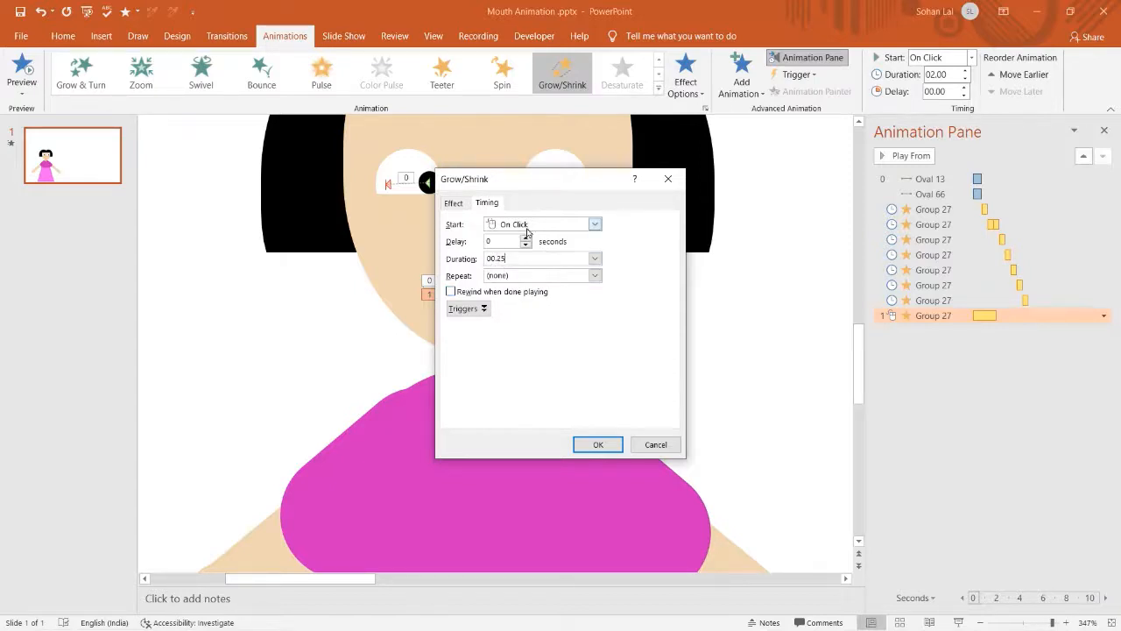
left_click(595, 226)
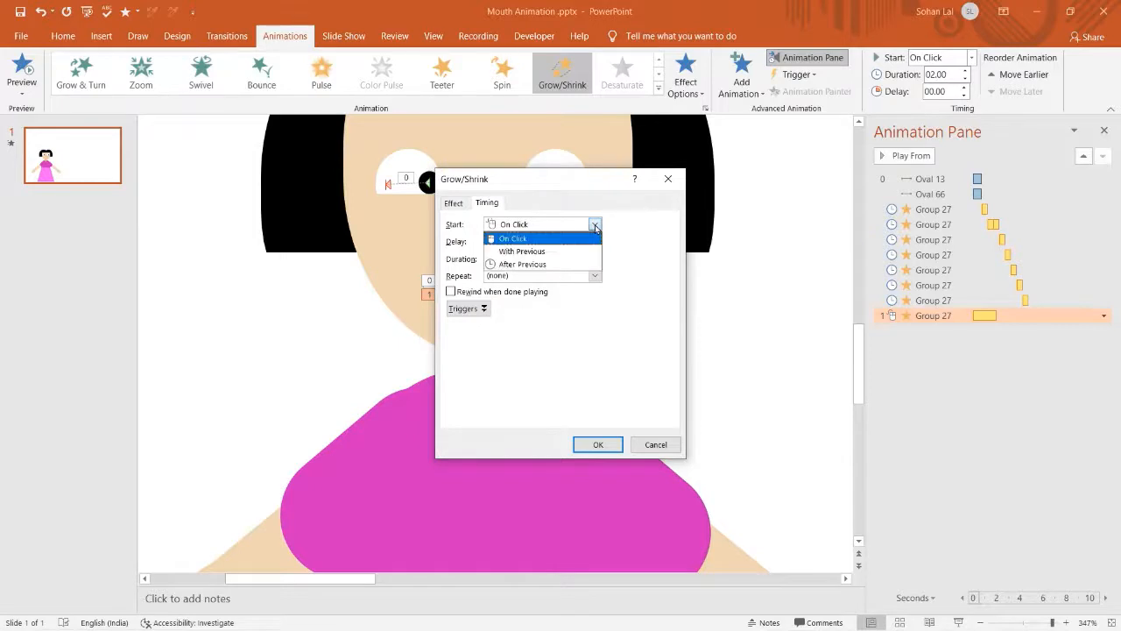
left_click(525, 263)
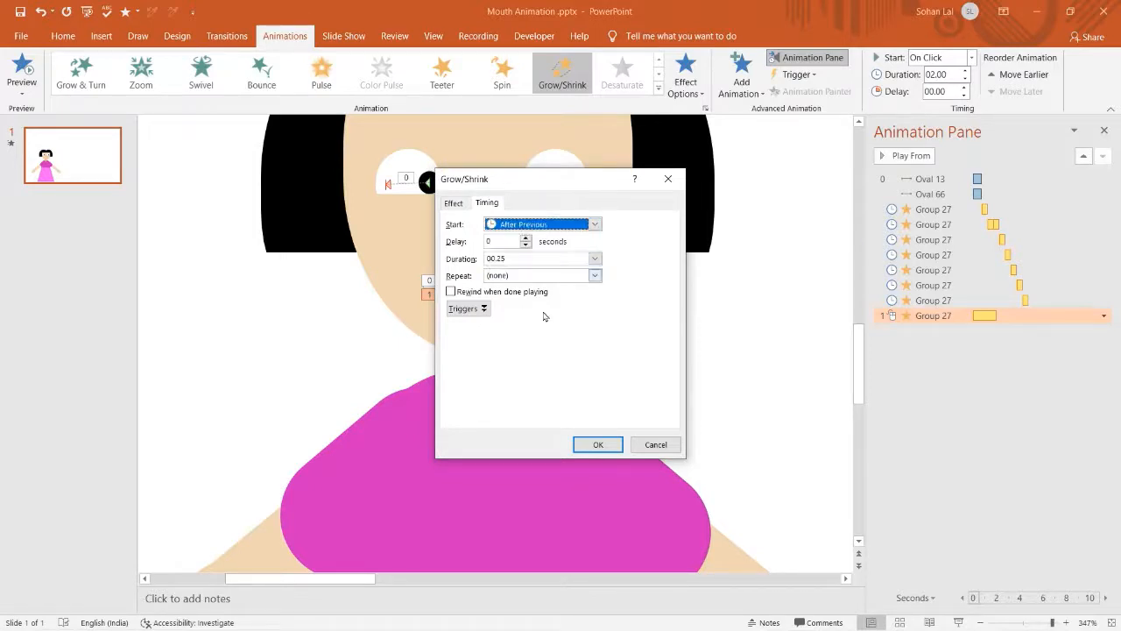
Give the eighth mouth animation a 0.03-second smooth end, auto-reverse and a Smaller 50% size.
left_click(459, 207)
left_click_drag(528, 284, 533, 286)
left_click(477, 331)
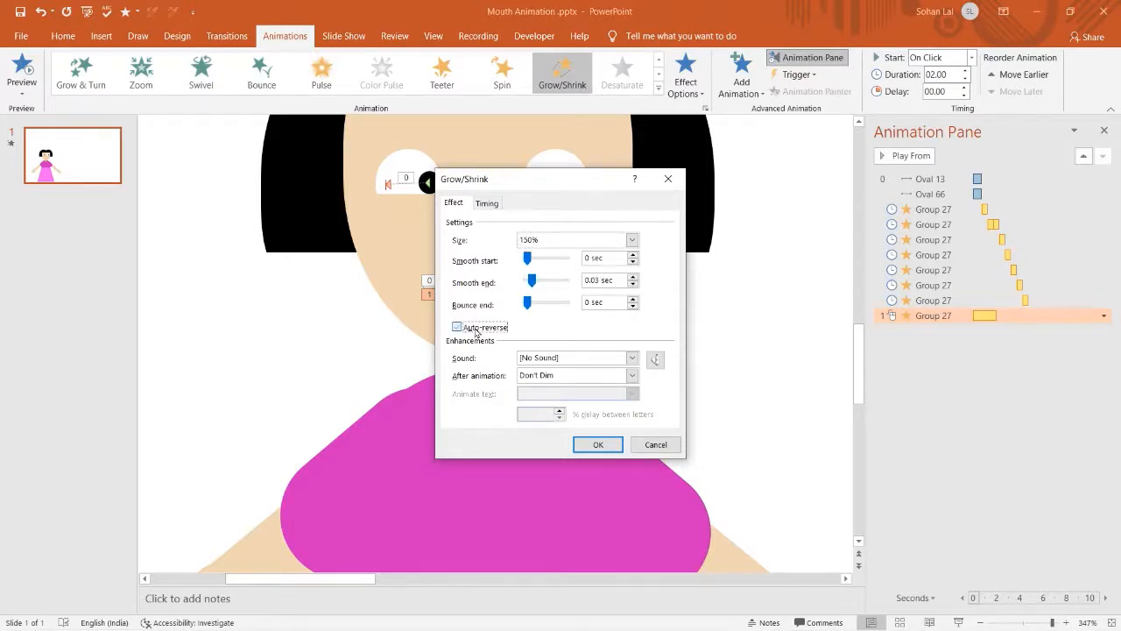
left_click(631, 241)
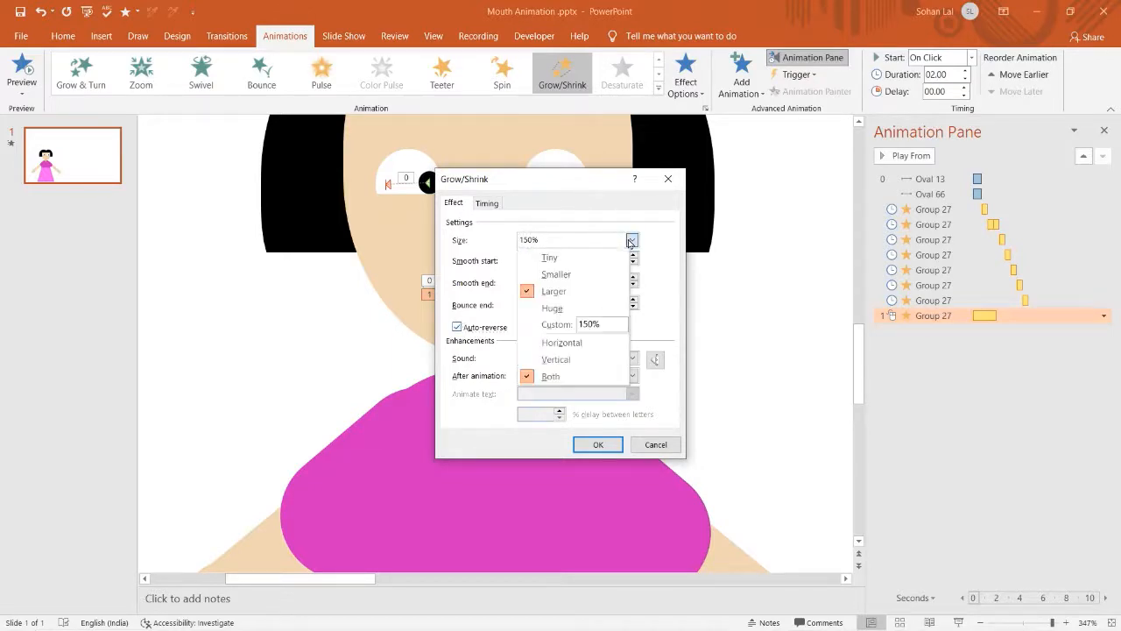
left_click(554, 273)
left_click(632, 241)
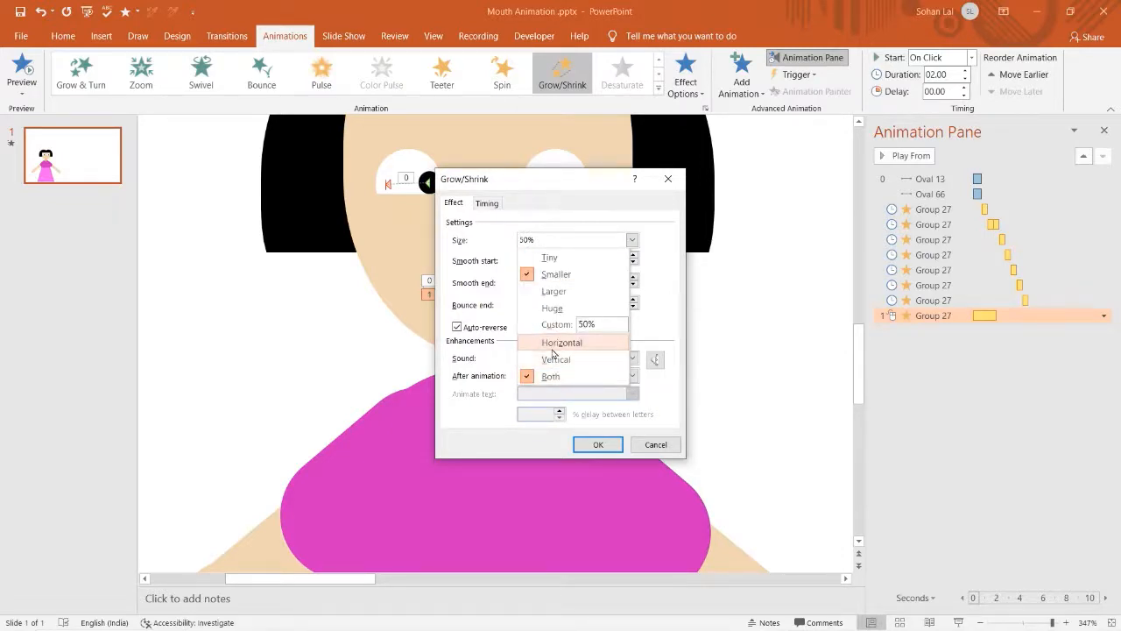
left_click(559, 343)
left_click(486, 203)
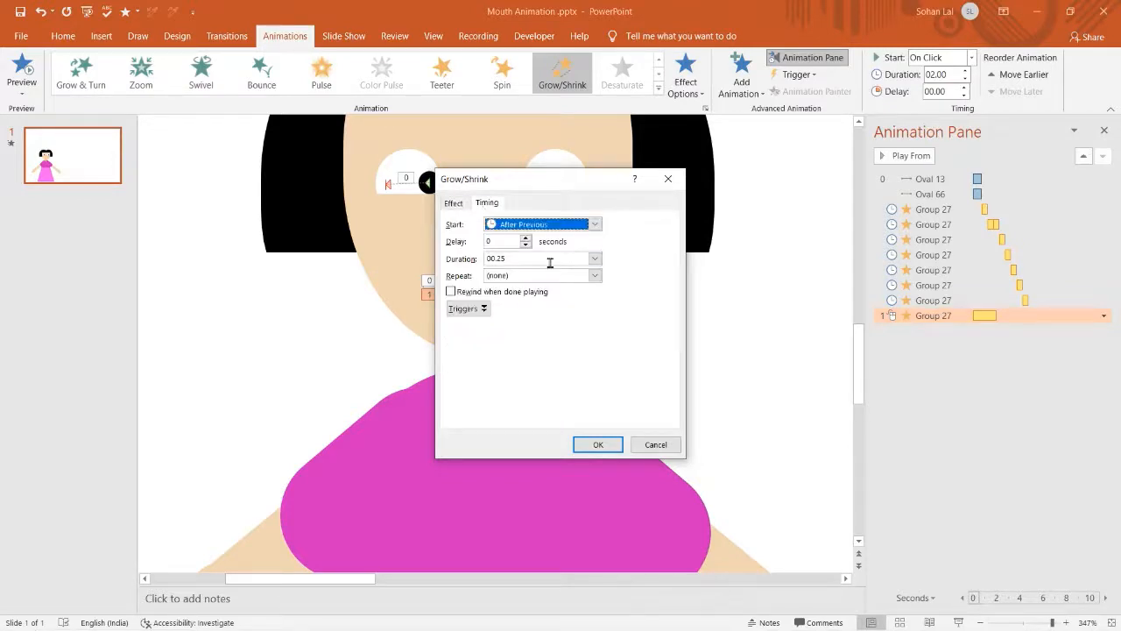
left_click(454, 202)
left_click(632, 240)
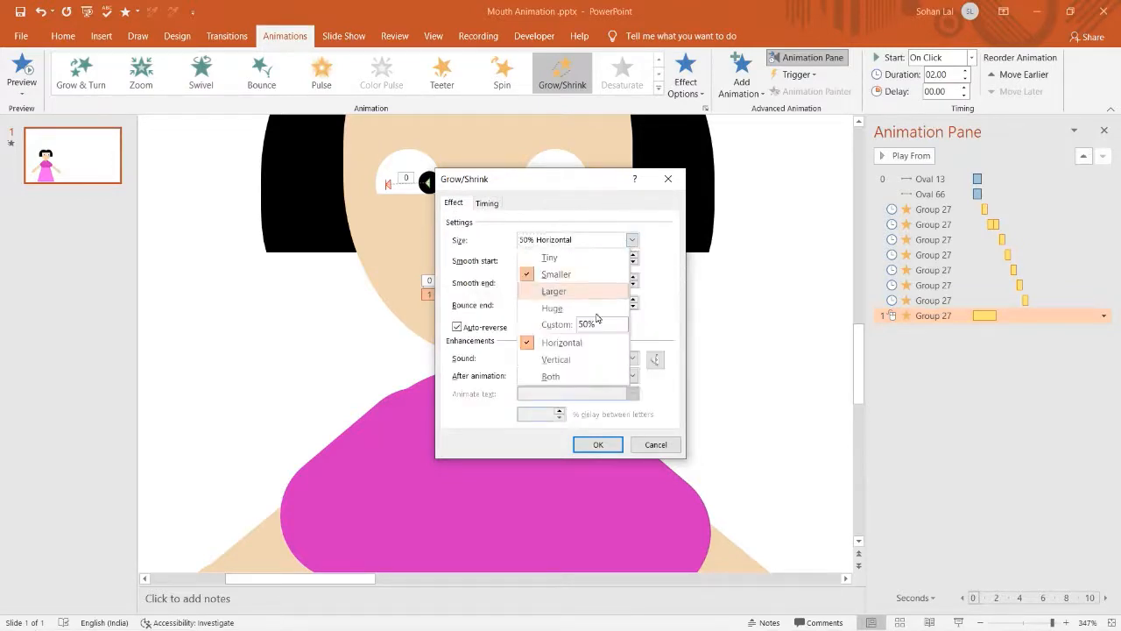
left_click(552, 376)
Set the eighth mouth animation to repeat 2 times and preview the animation as a slide show.
left_click(482, 203)
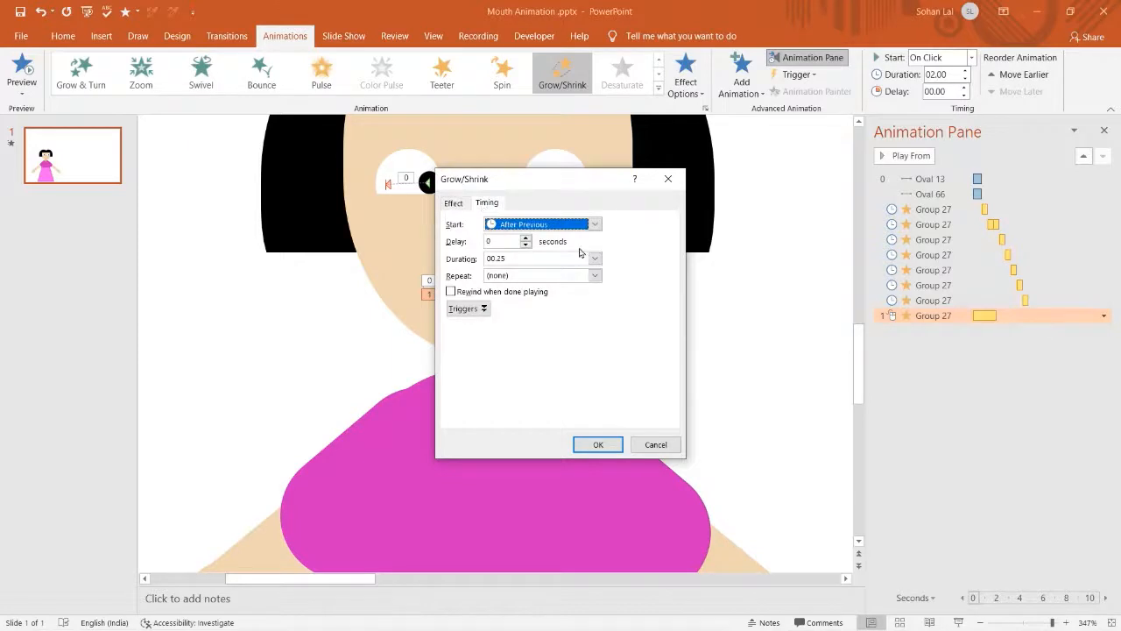
left_click(595, 275)
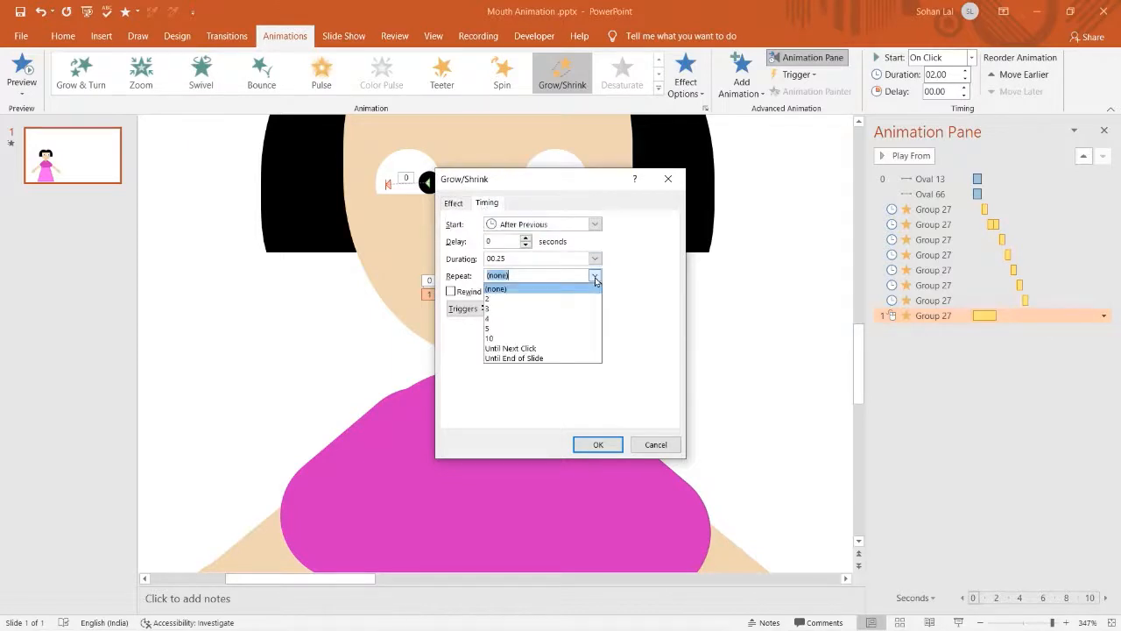
left_click(490, 298)
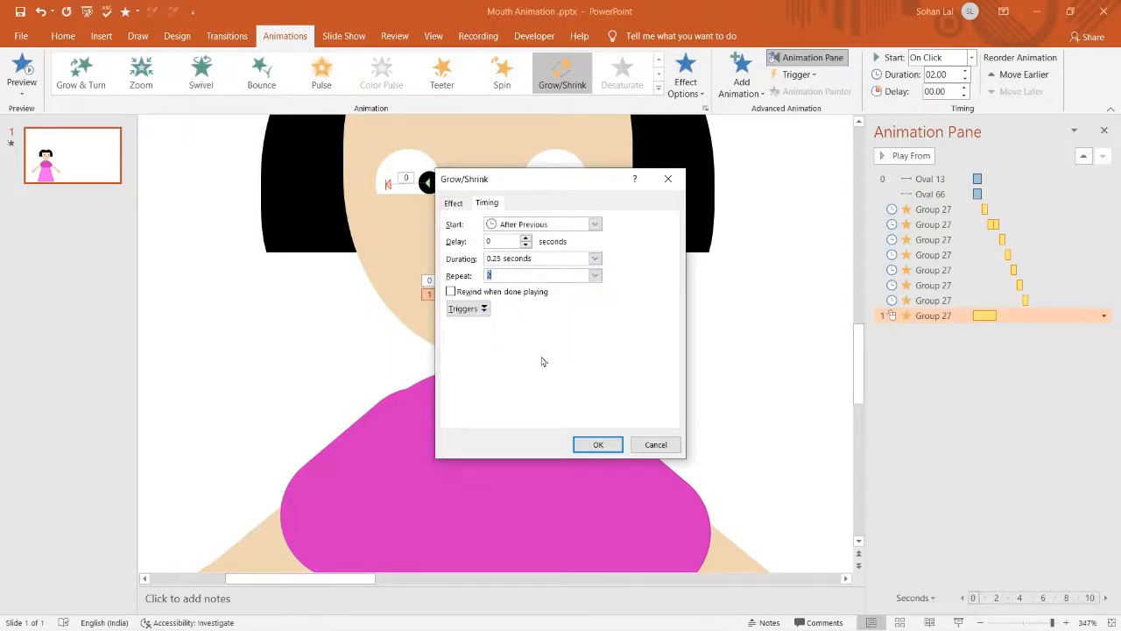
left_click(598, 444)
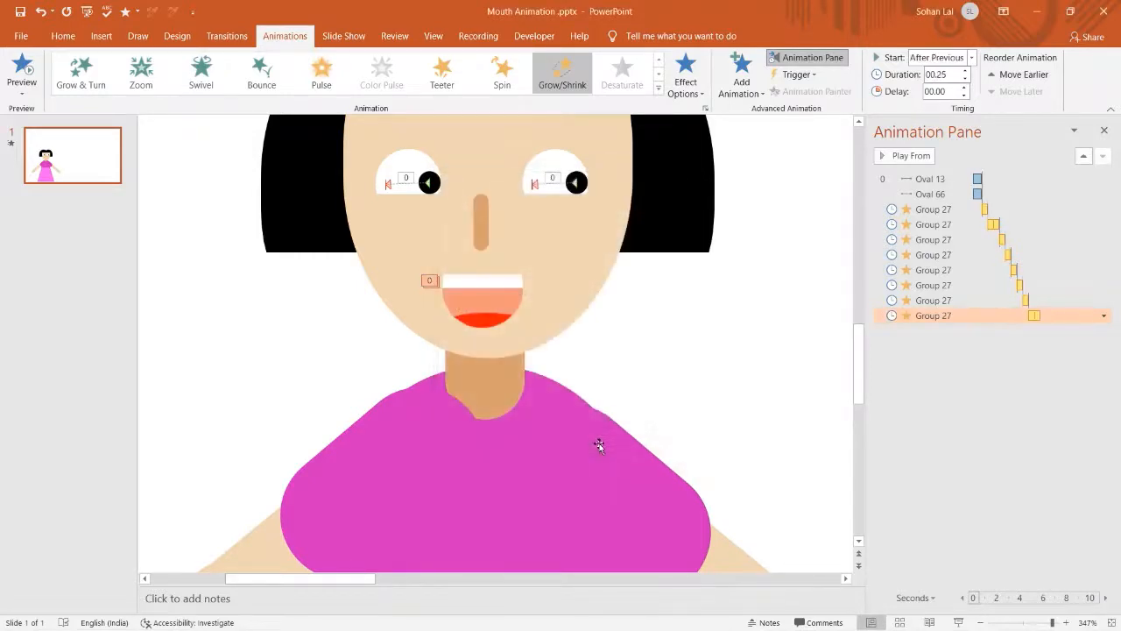
left_click(957, 621)
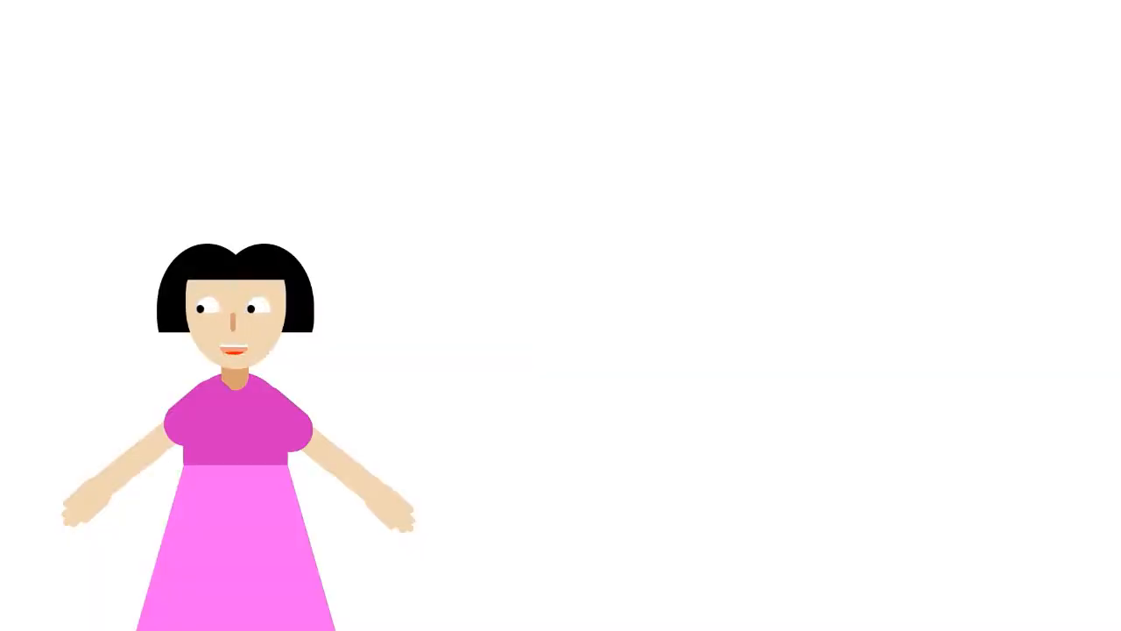